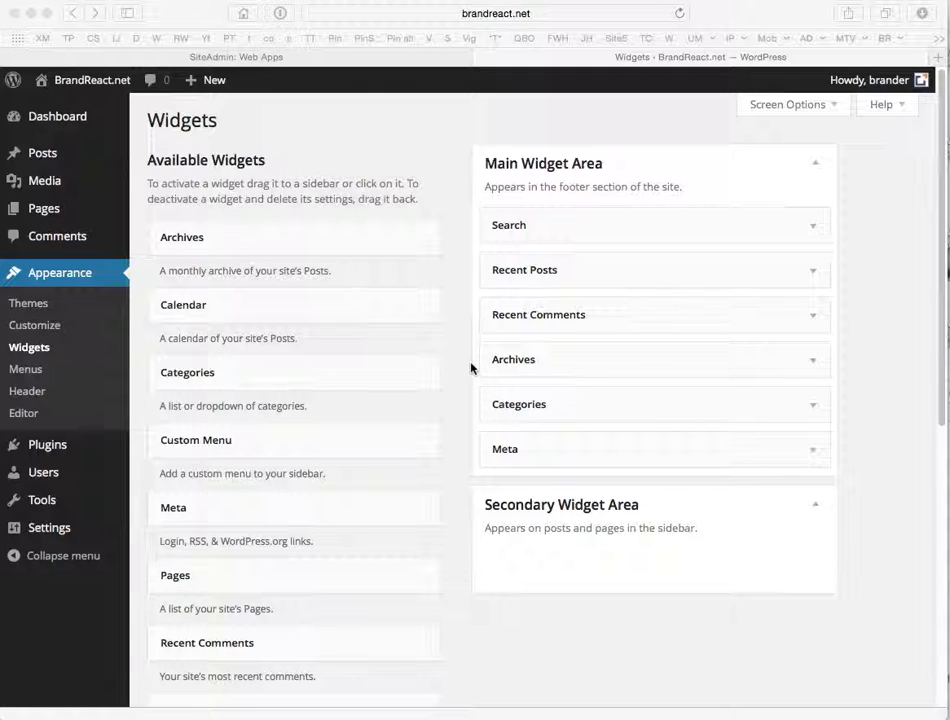
Step: Hide the WordPress News and Welcome boxes from the Dashboard home screen
scroll(257, 260, down, 1)
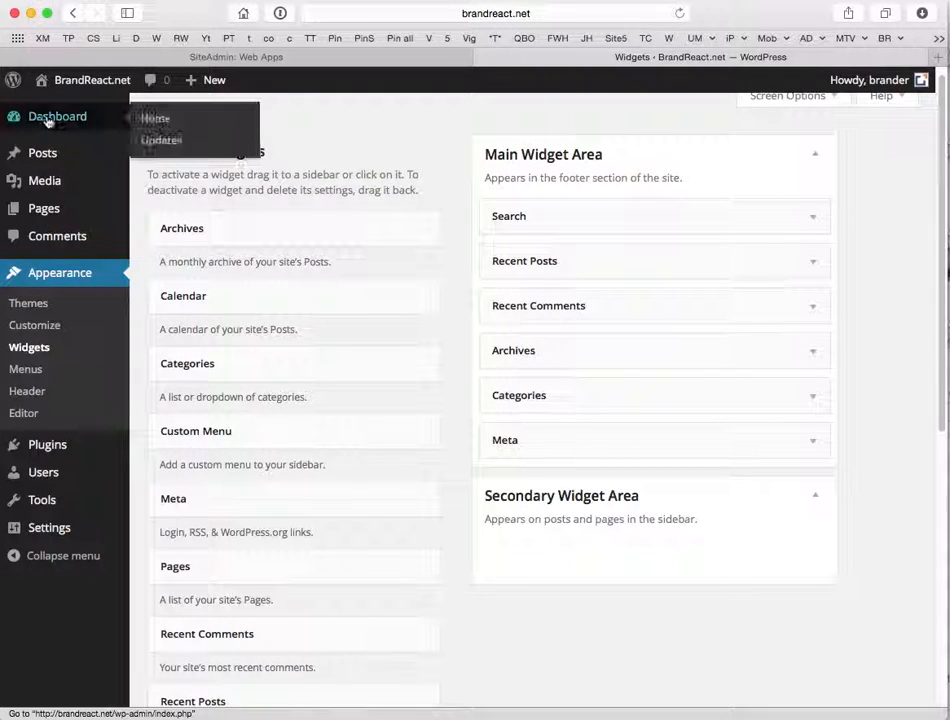
click(47, 120)
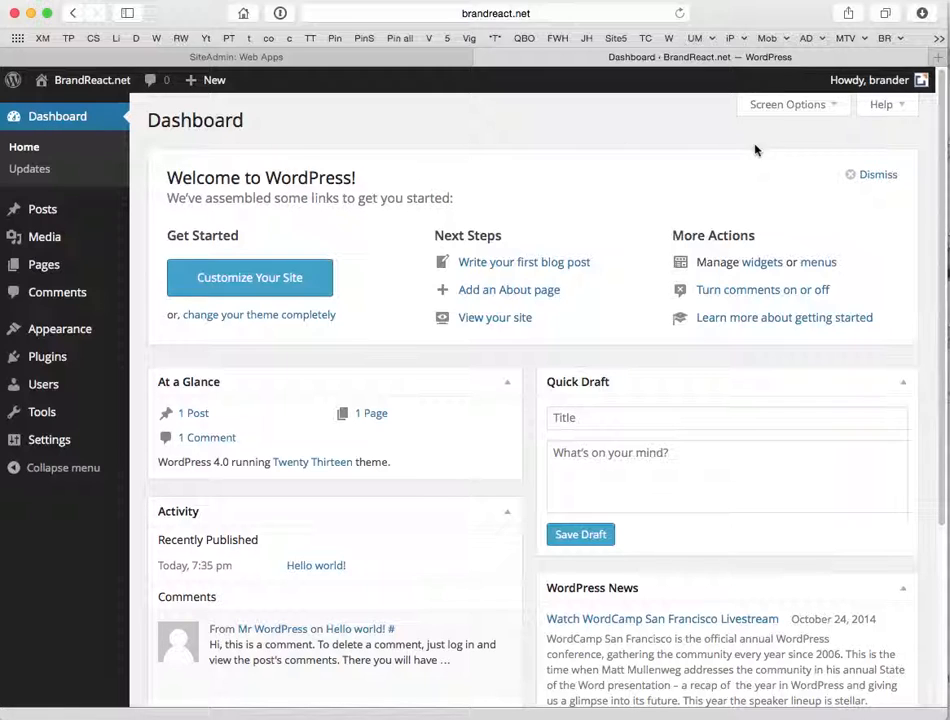
click(830, 105)
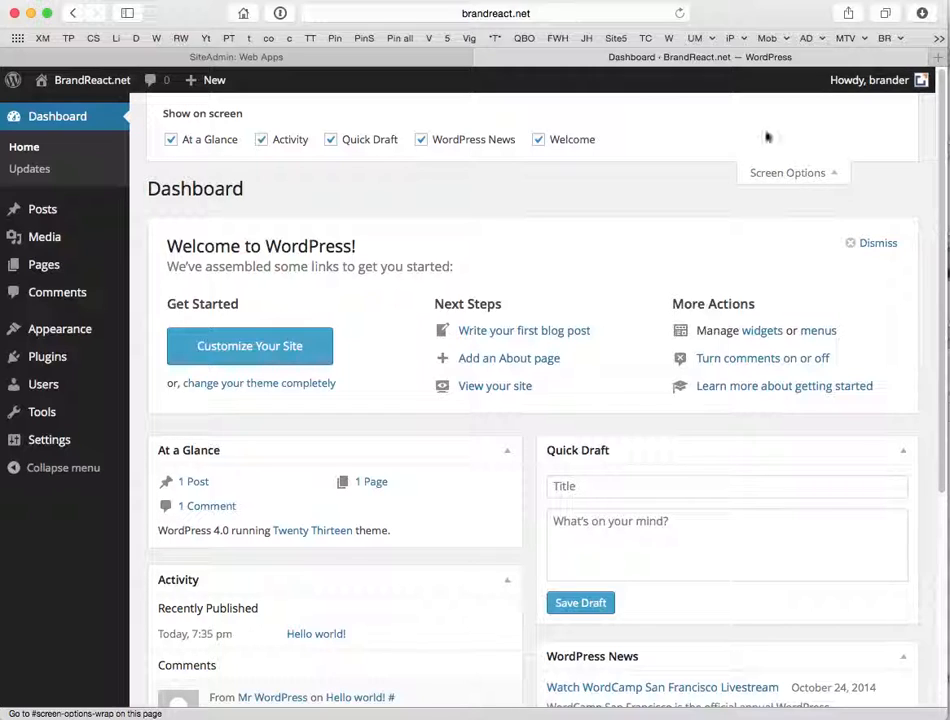
click(423, 141)
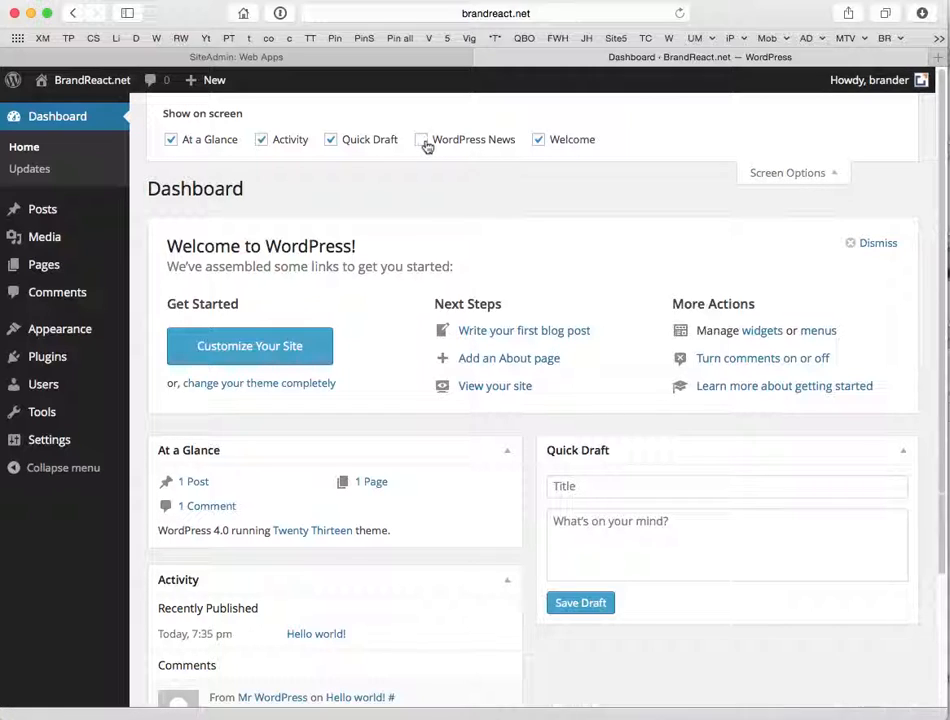
click(539, 141)
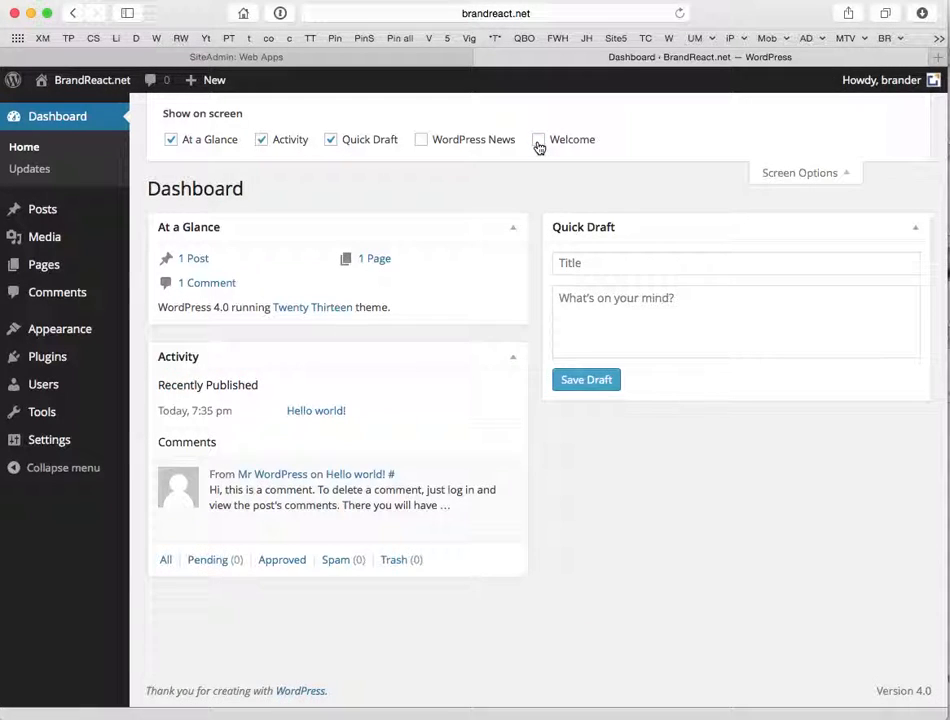
click(843, 177)
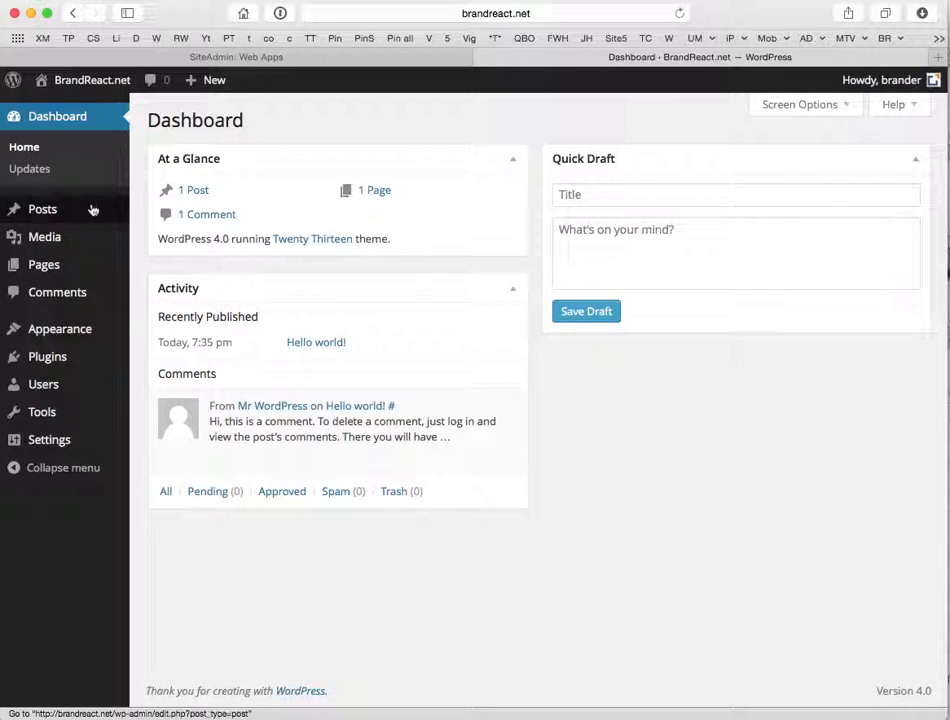
mouse_move(50, 217)
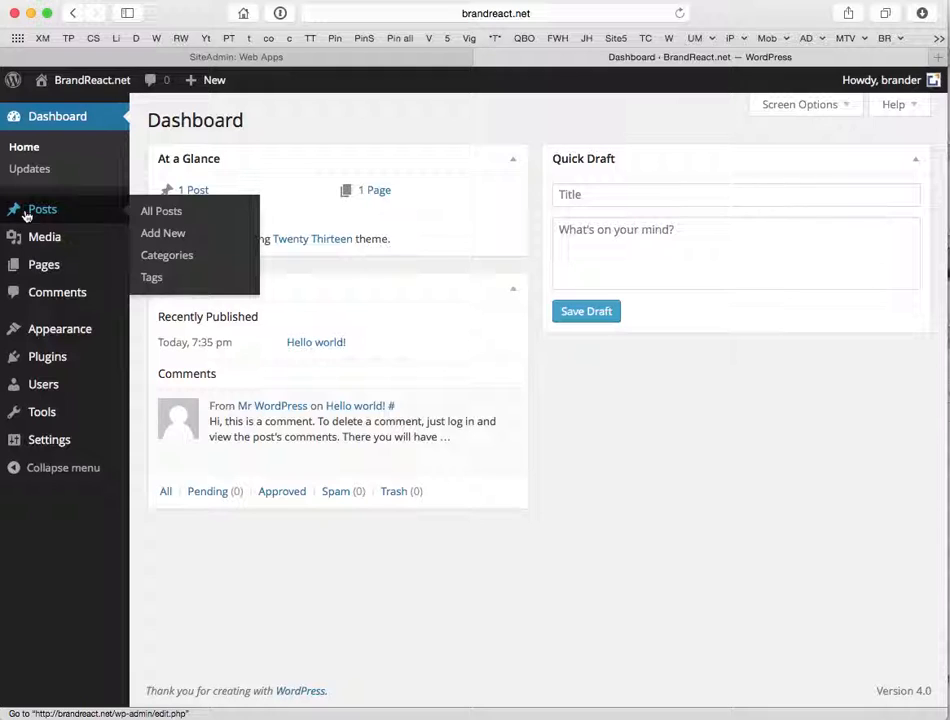
mouse_move(42, 246)
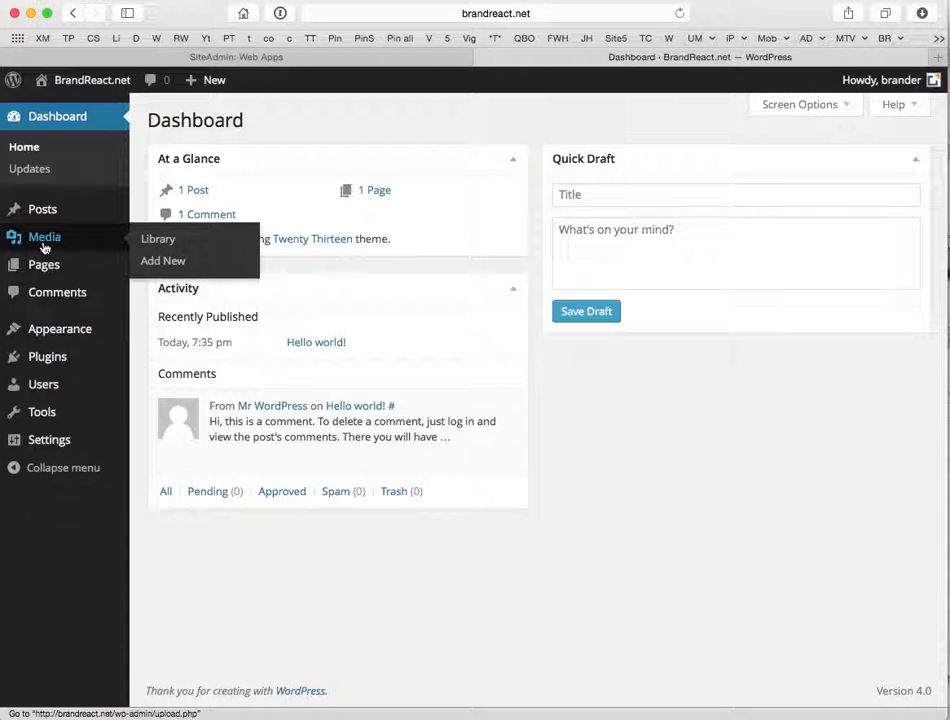
mouse_move(42, 269)
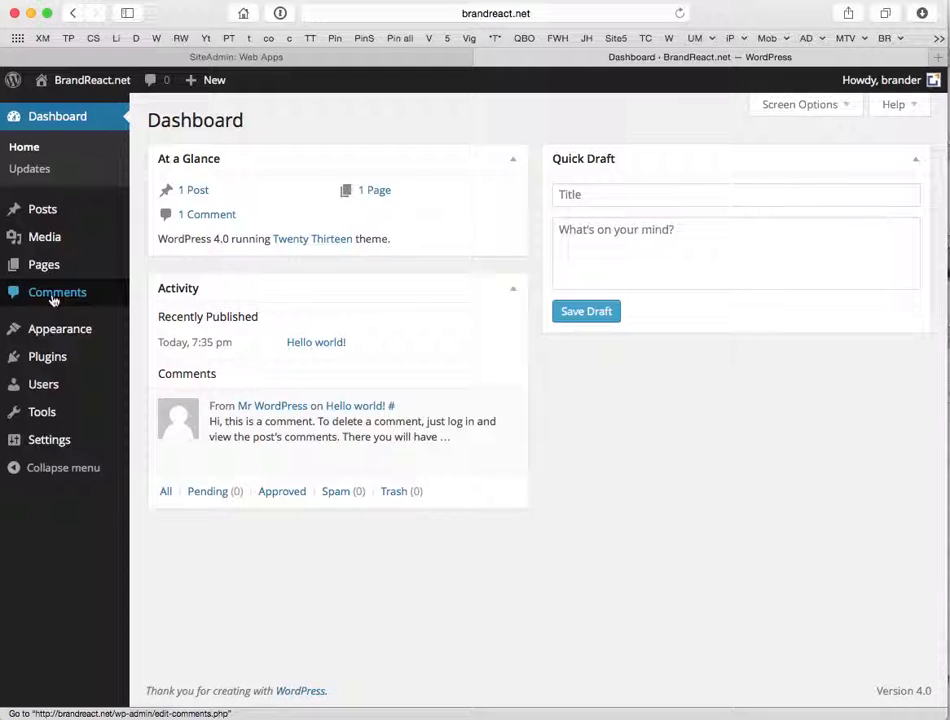
mouse_move(52, 333)
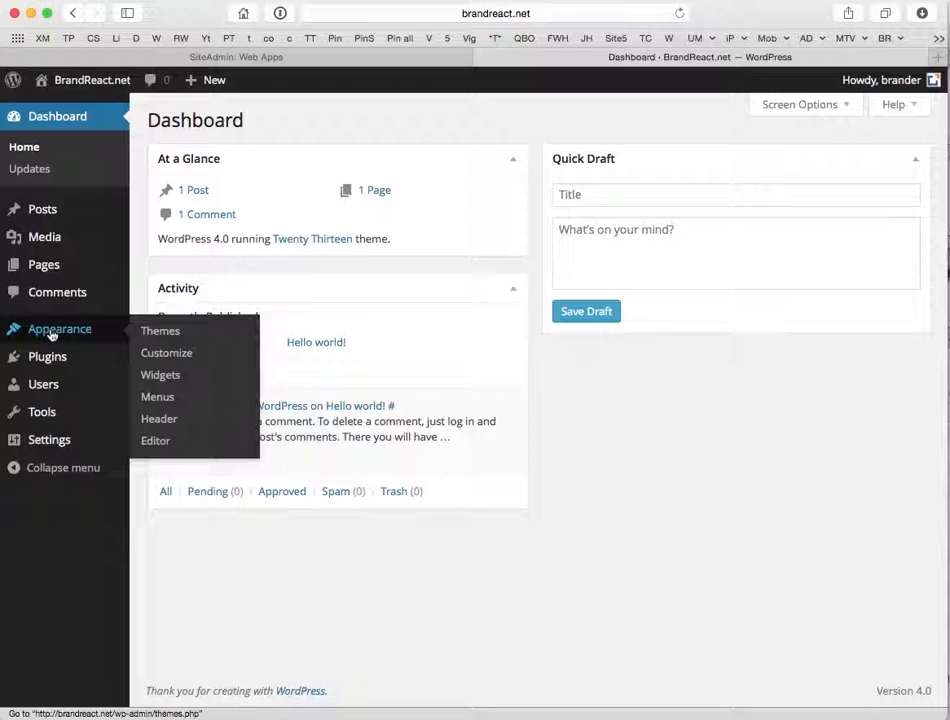
mouse_move(55, 364)
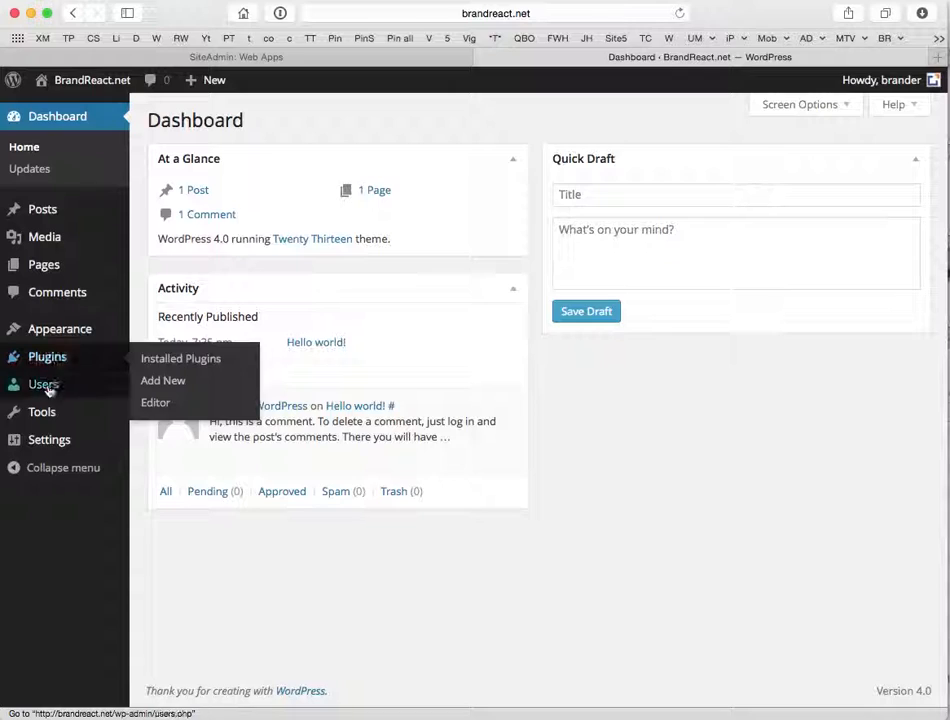
mouse_move(42, 412)
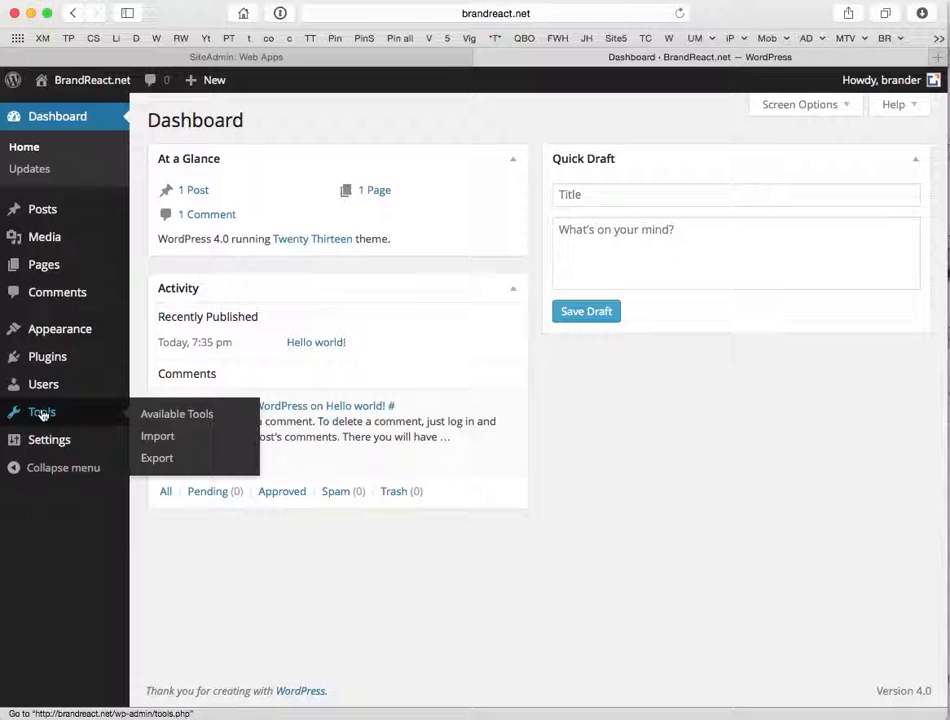
Step: Set the site's timezone to New York in the general settings and save the changes
mouse_move(45, 445)
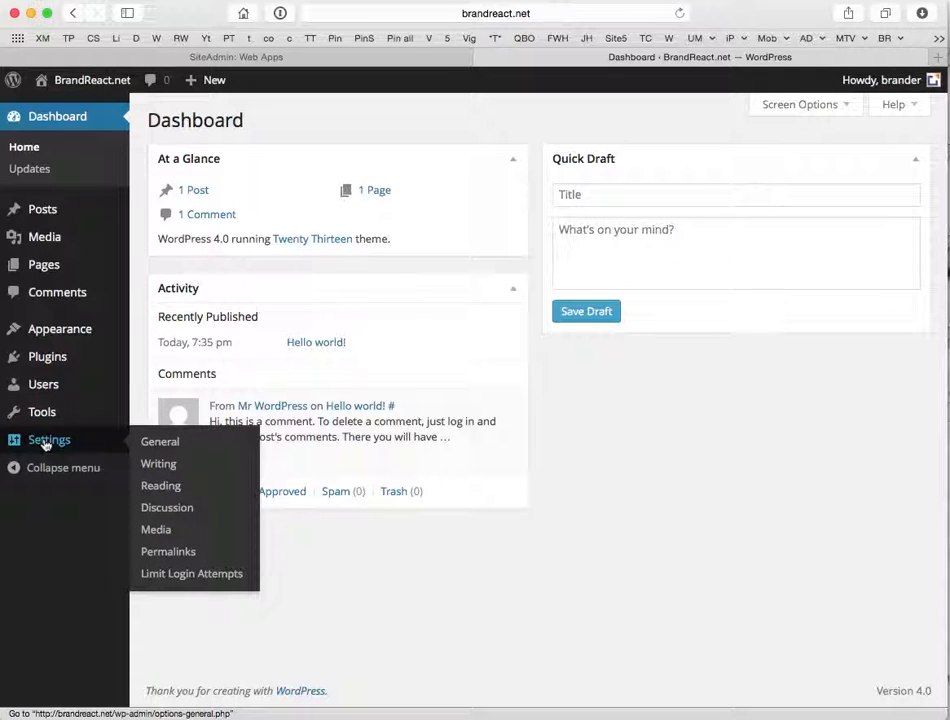
click(162, 442)
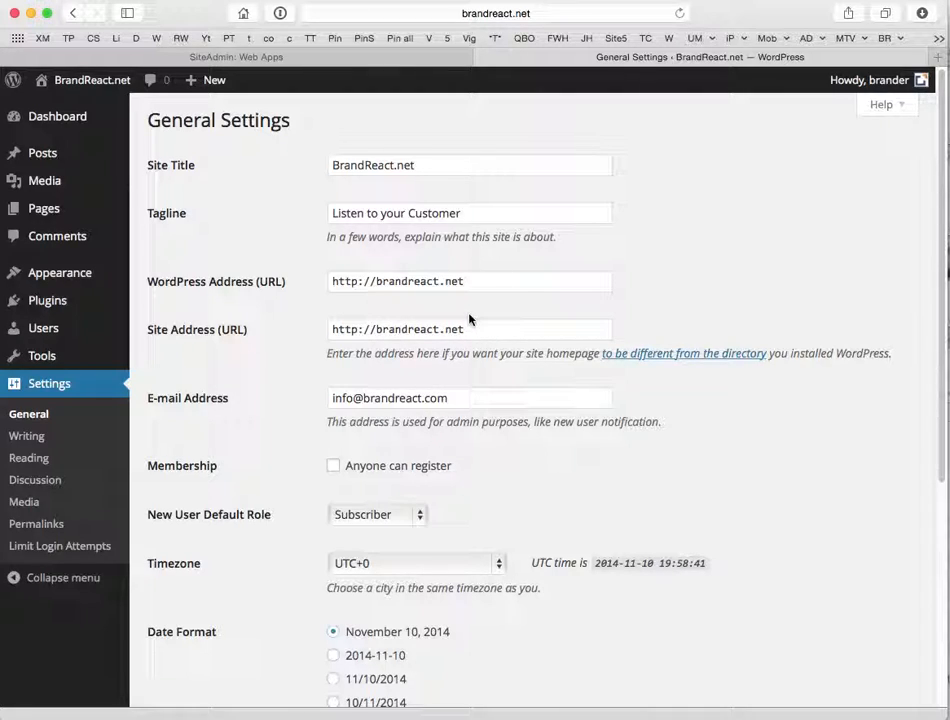
scroll(468, 440, down, 1)
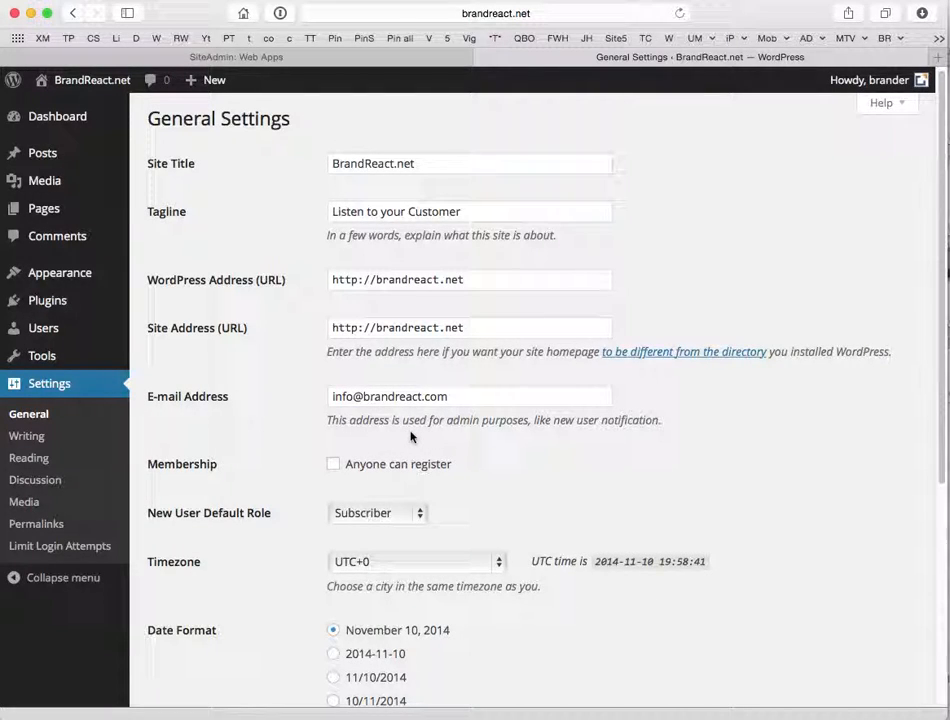
scroll(410, 436, down, 5)
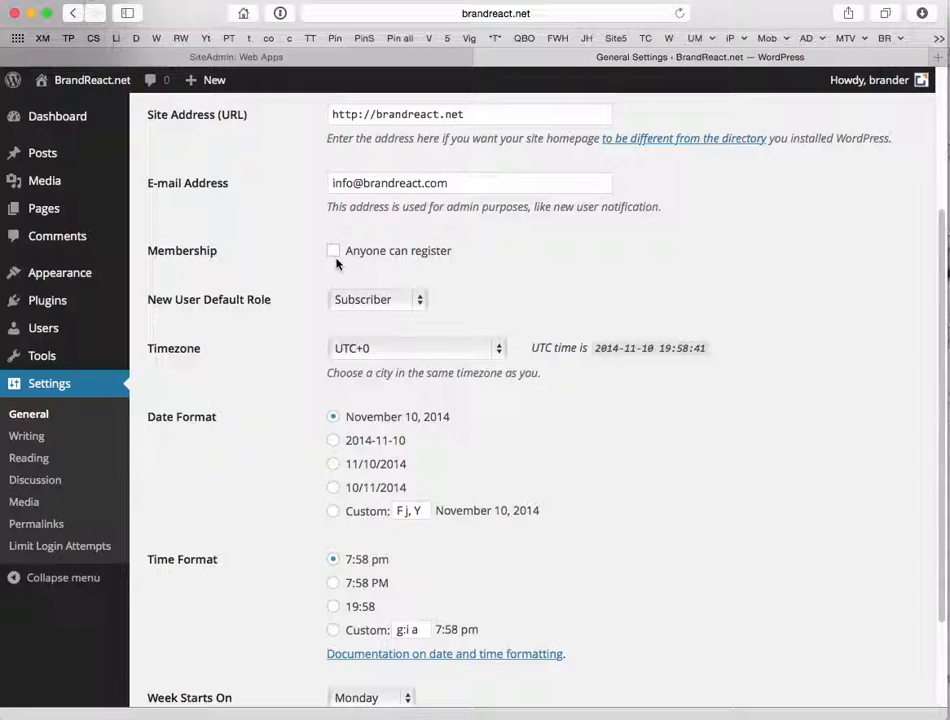
click(388, 350)
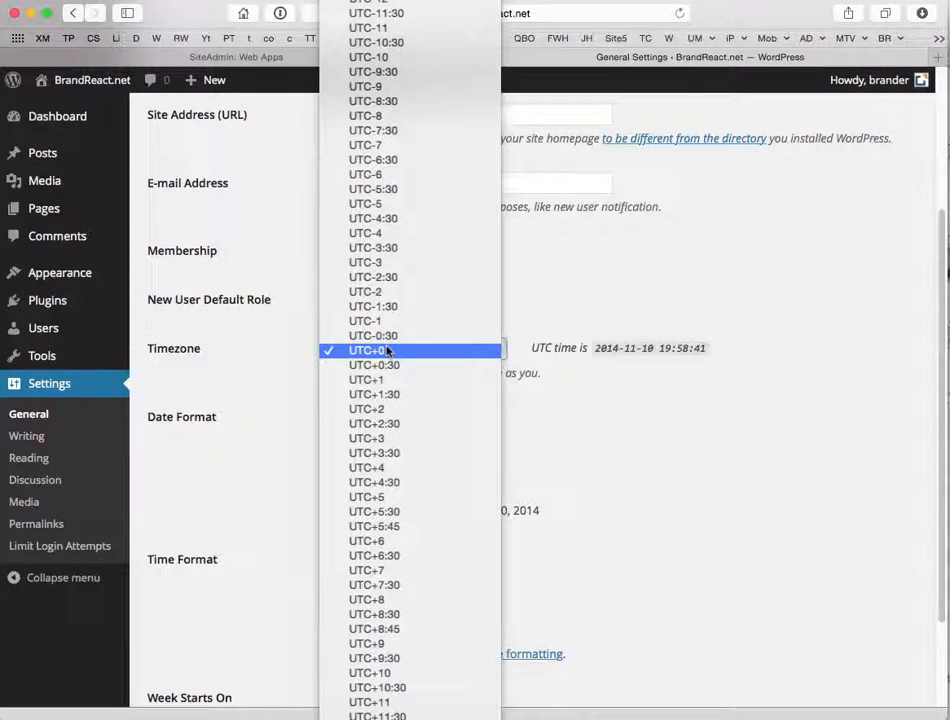
scroll(388, 350, up, 5)
scroll(388, 350, up, 15)
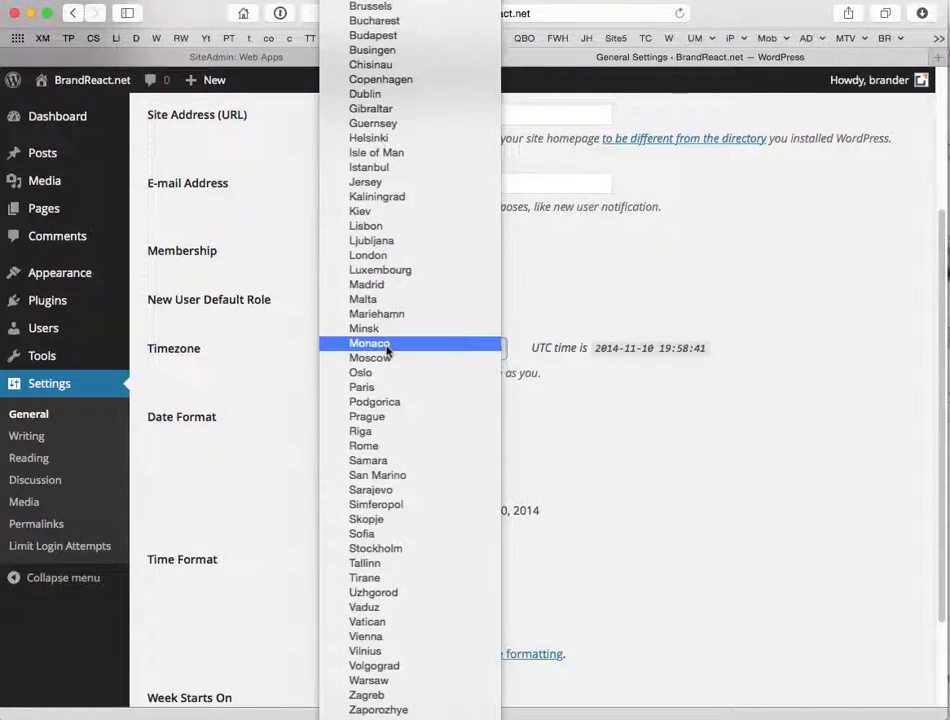
scroll(388, 350, down, 10)
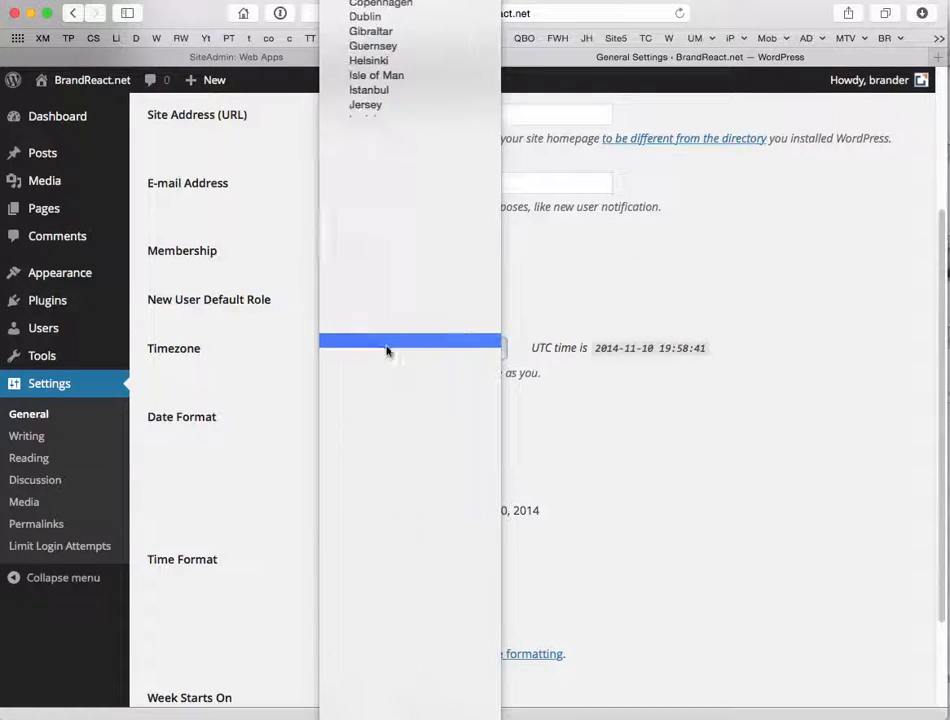
scroll(388, 350, up, 9)
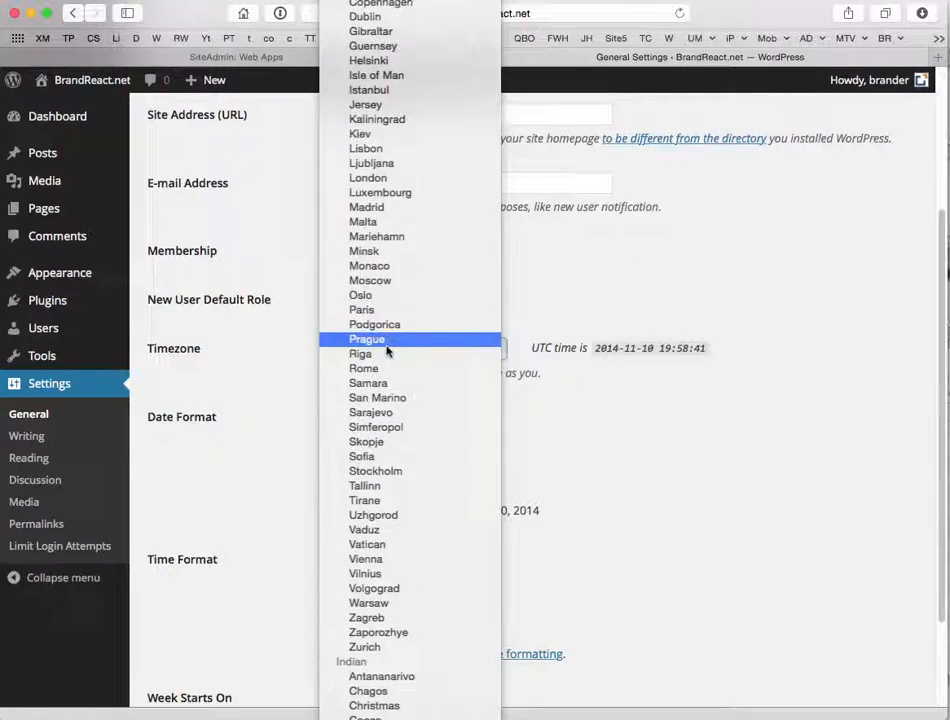
scroll(388, 350, up, 12)
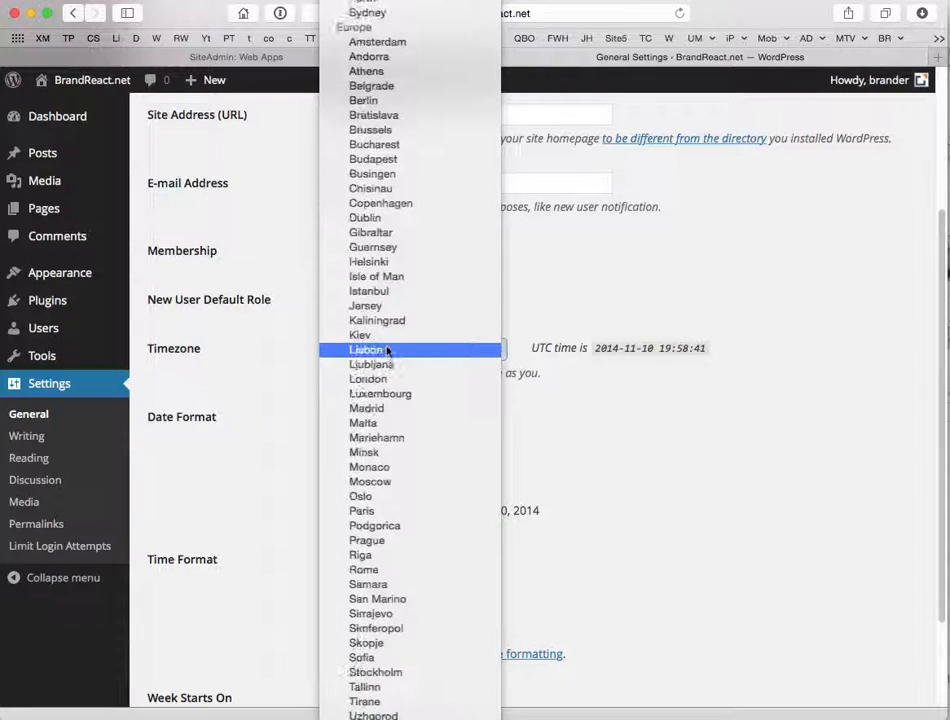
scroll(388, 350, up, 15)
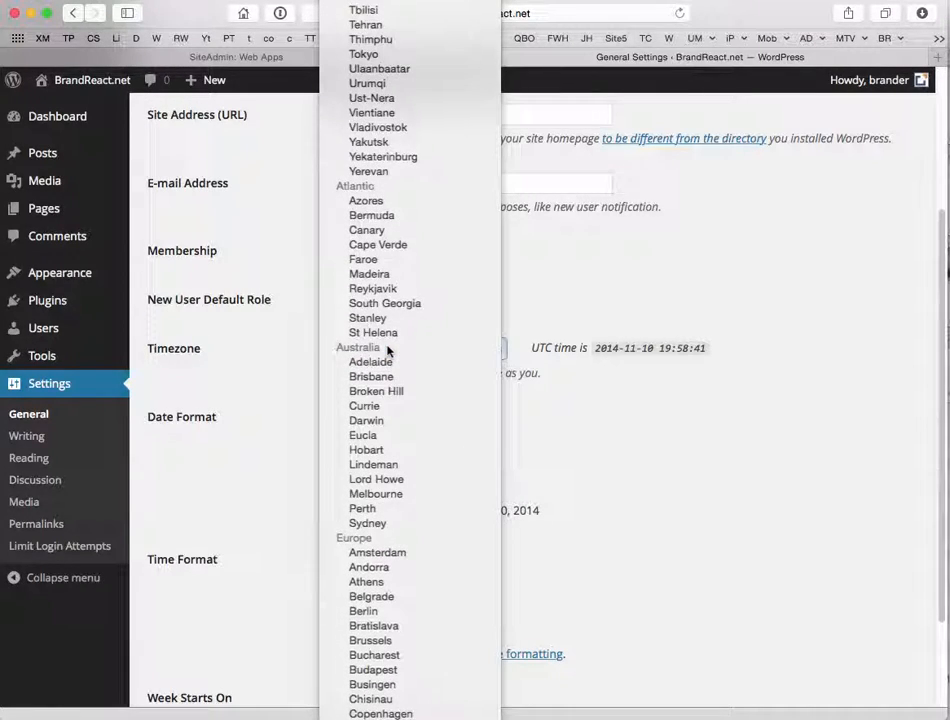
scroll(388, 350, up, 15)
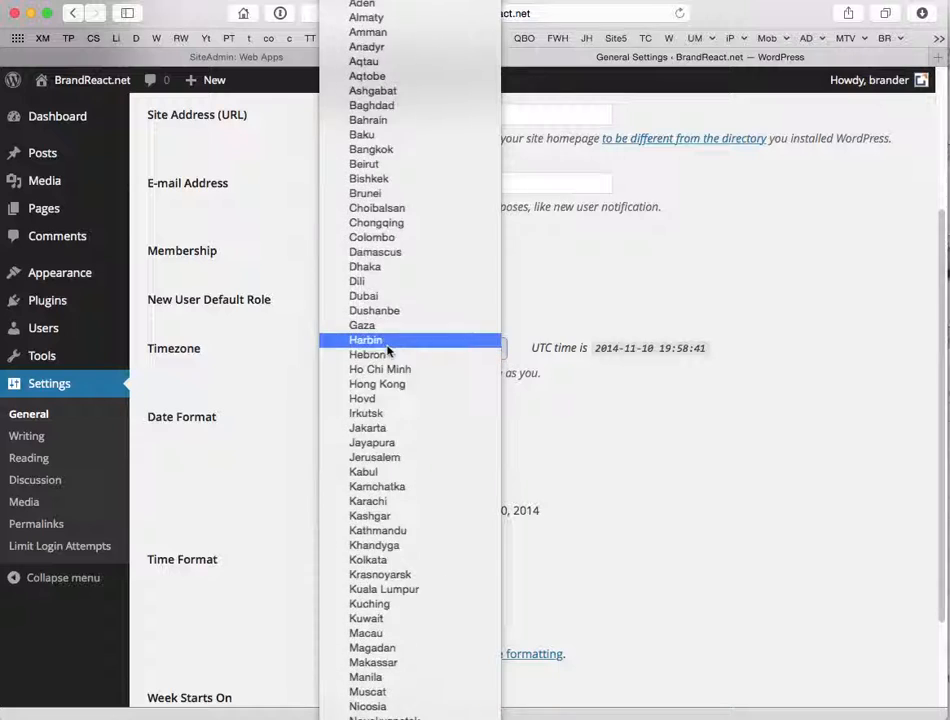
scroll(388, 350, up, 15)
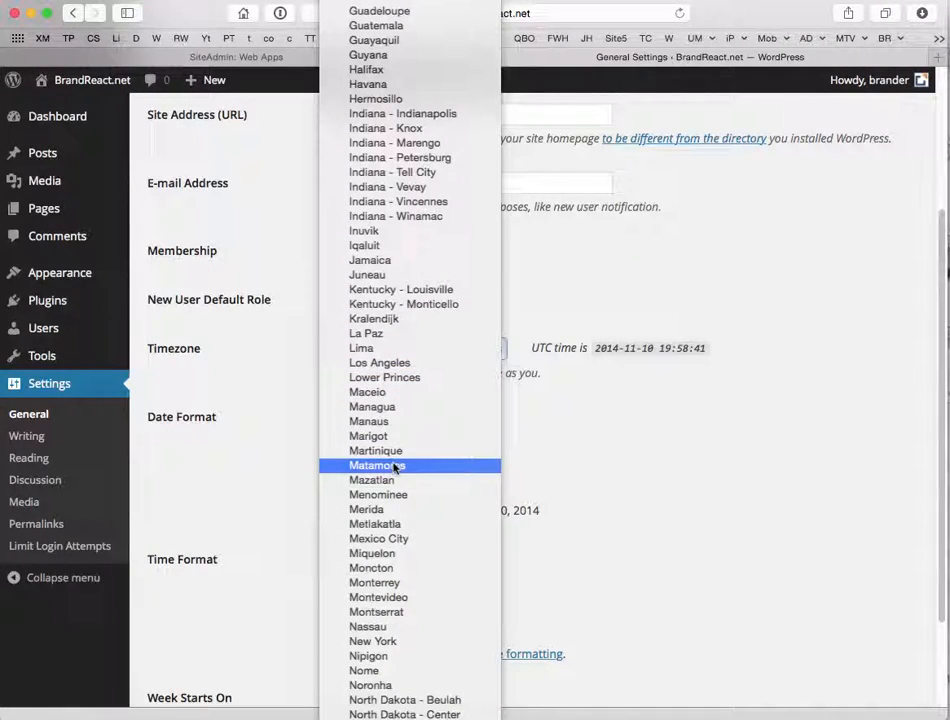
click(372, 641)
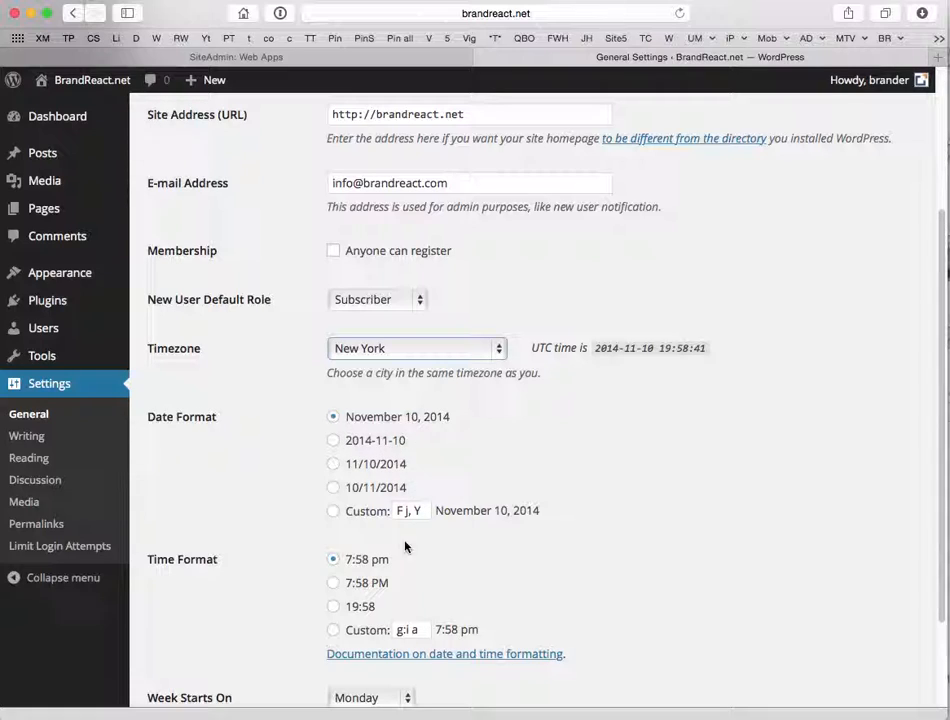
scroll(405, 567, down, 3)
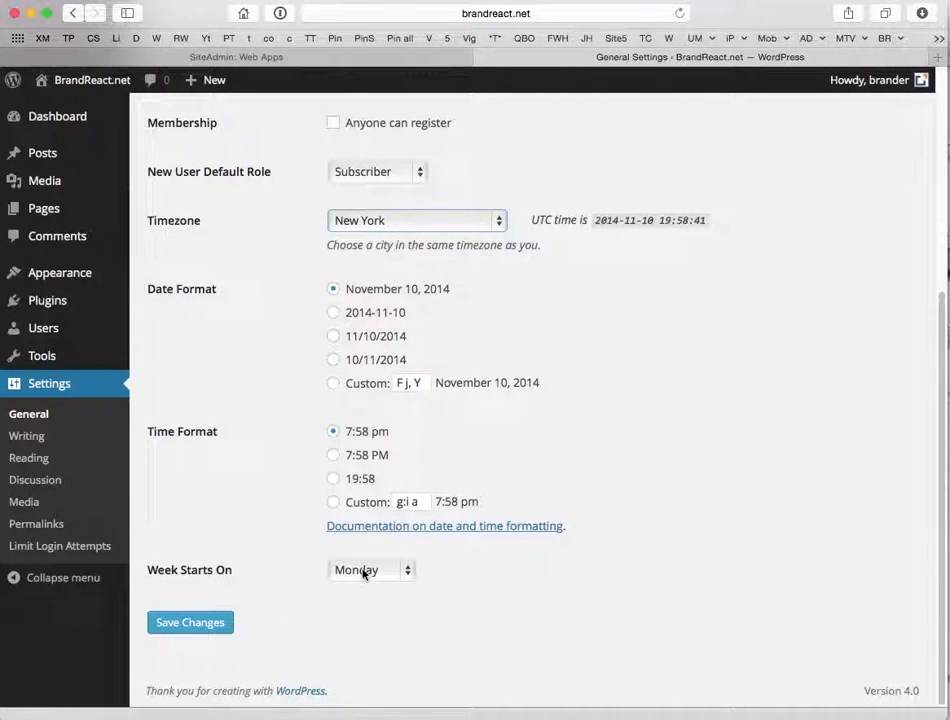
click(185, 625)
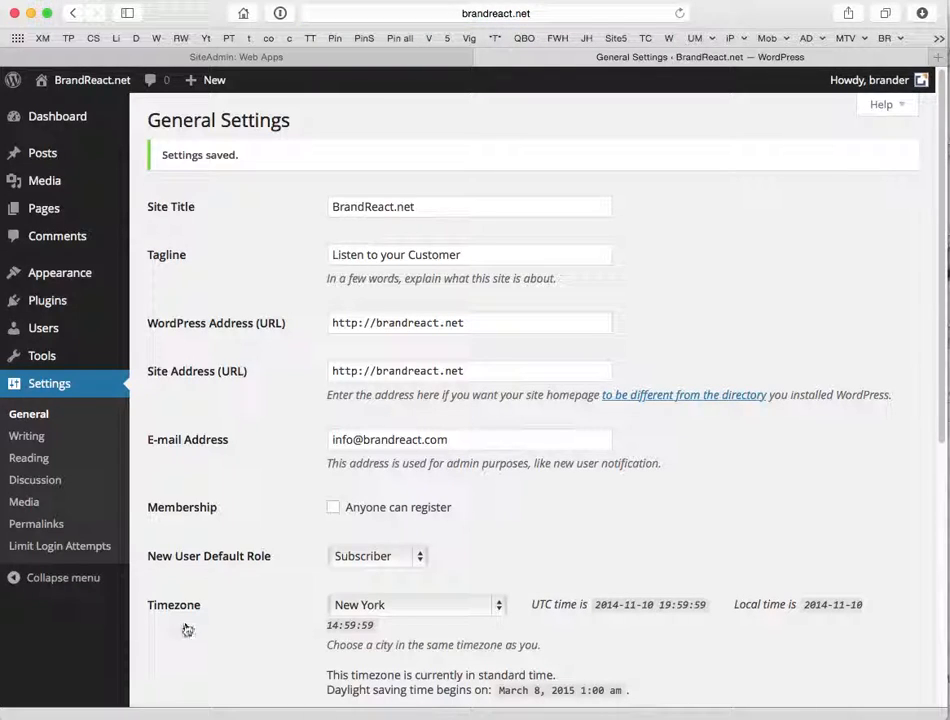
Step: Review the site's Writing, Reading and Discussion settings, including the post-via-e-mail, front page and comment options
click(31, 438)
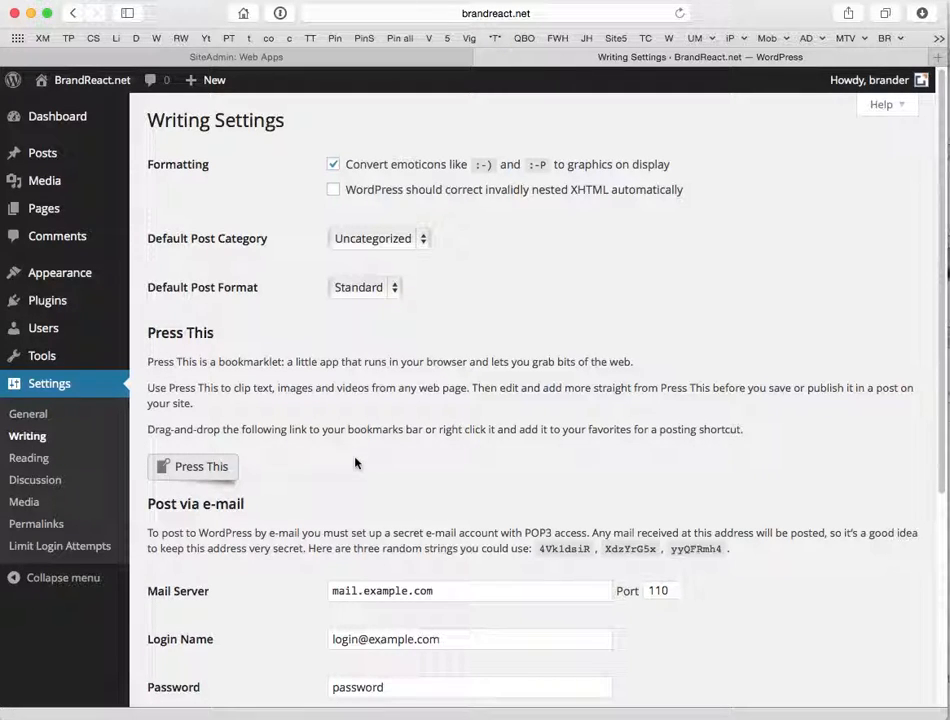
scroll(355, 463, down, 5)
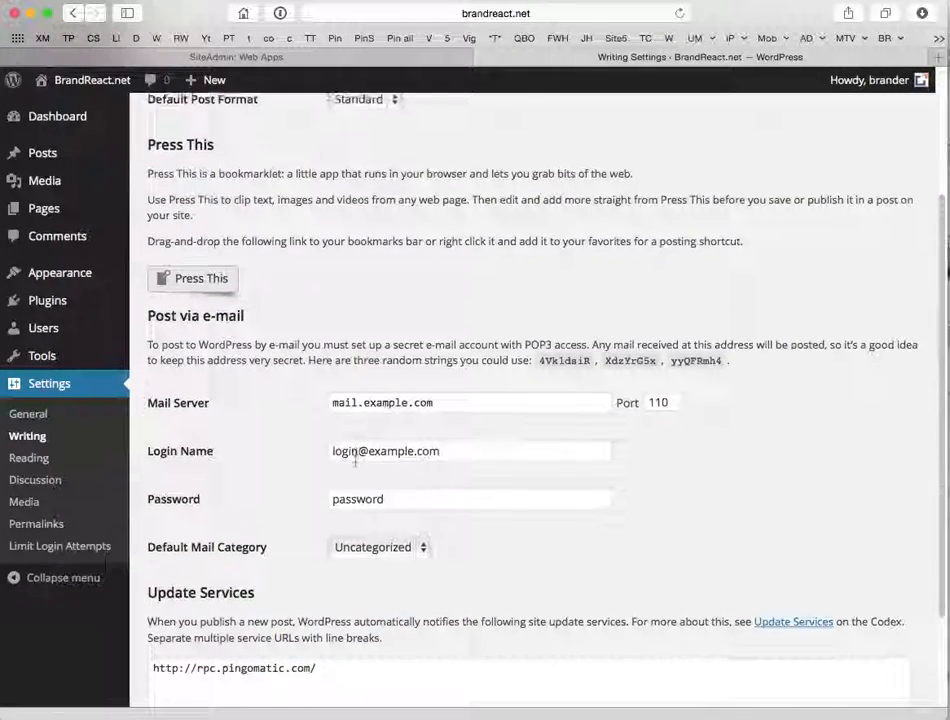
scroll(355, 463, down, 3)
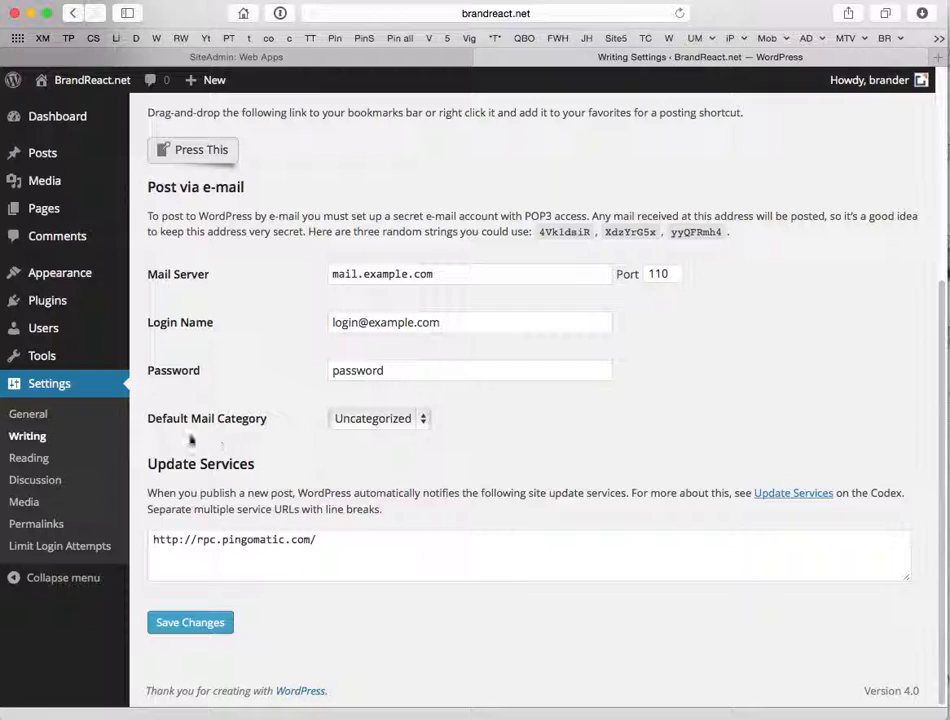
click(24, 460)
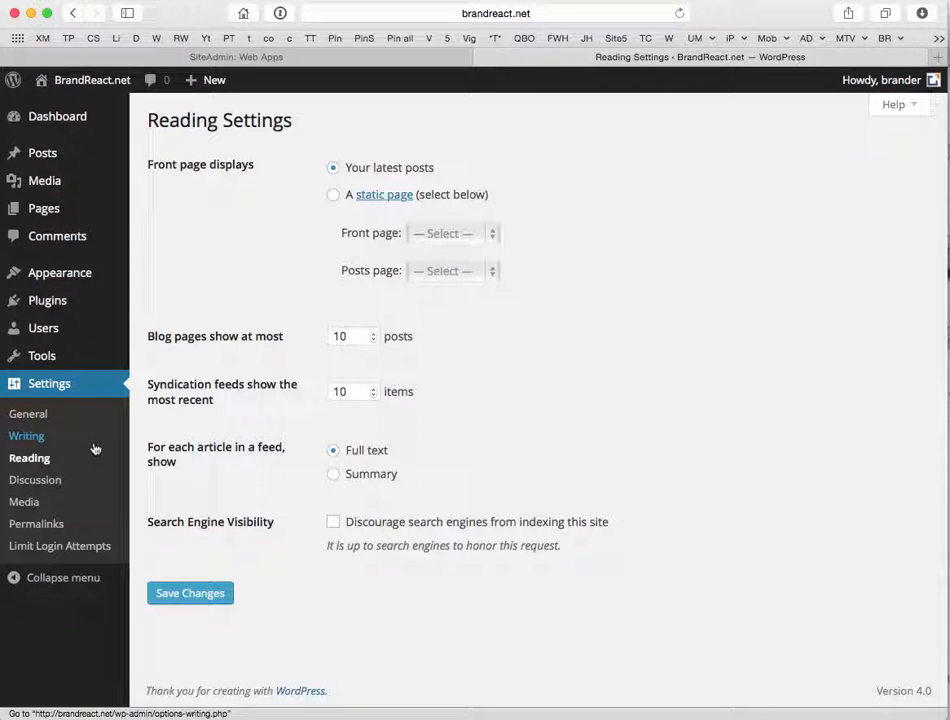
click(29, 486)
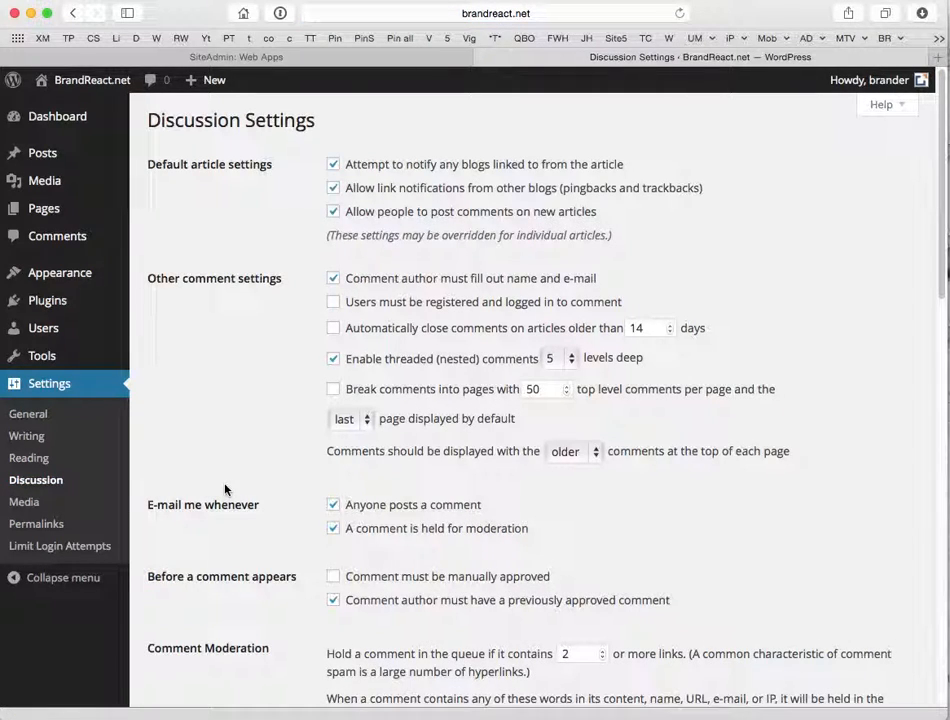
scroll(225, 489, down, 5)
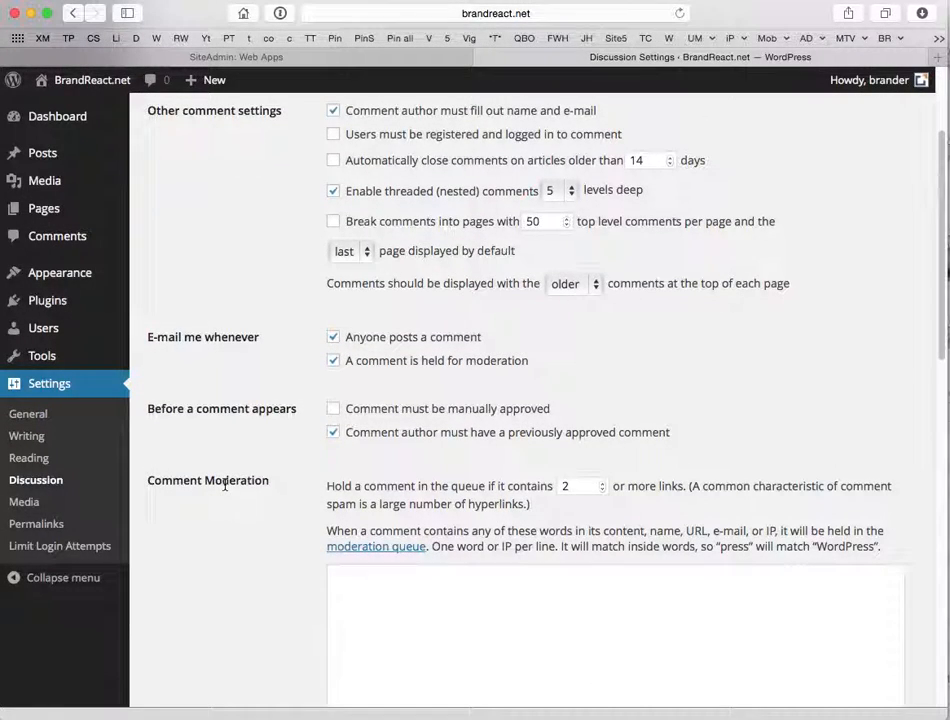
Step: Set the site's permalink structure to Post name in the Permalink Settings and save the changes
click(31, 531)
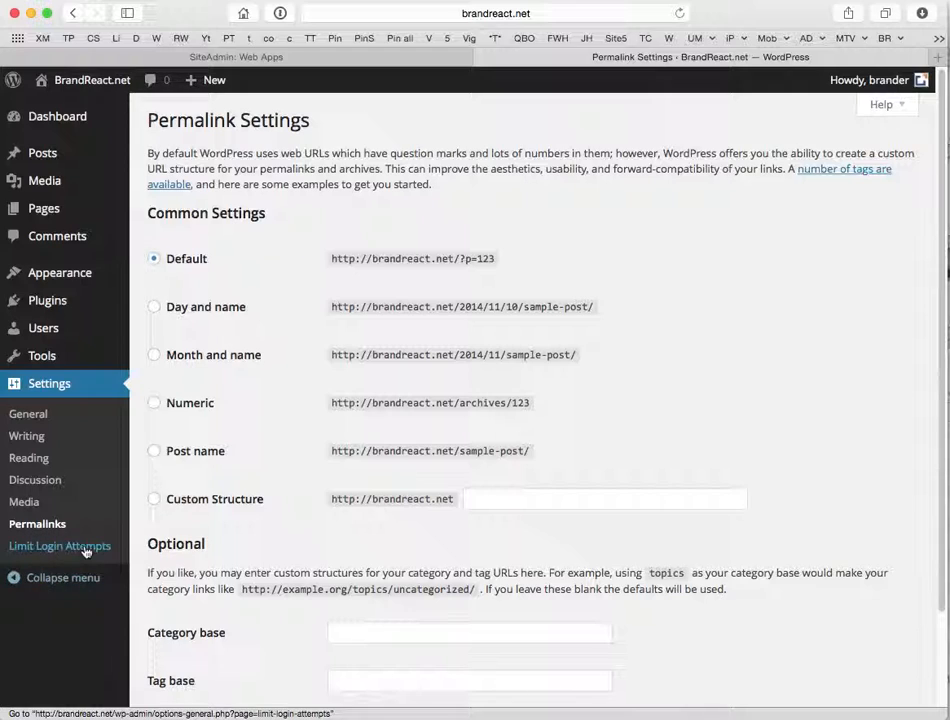
scroll(157, 458, down, 1)
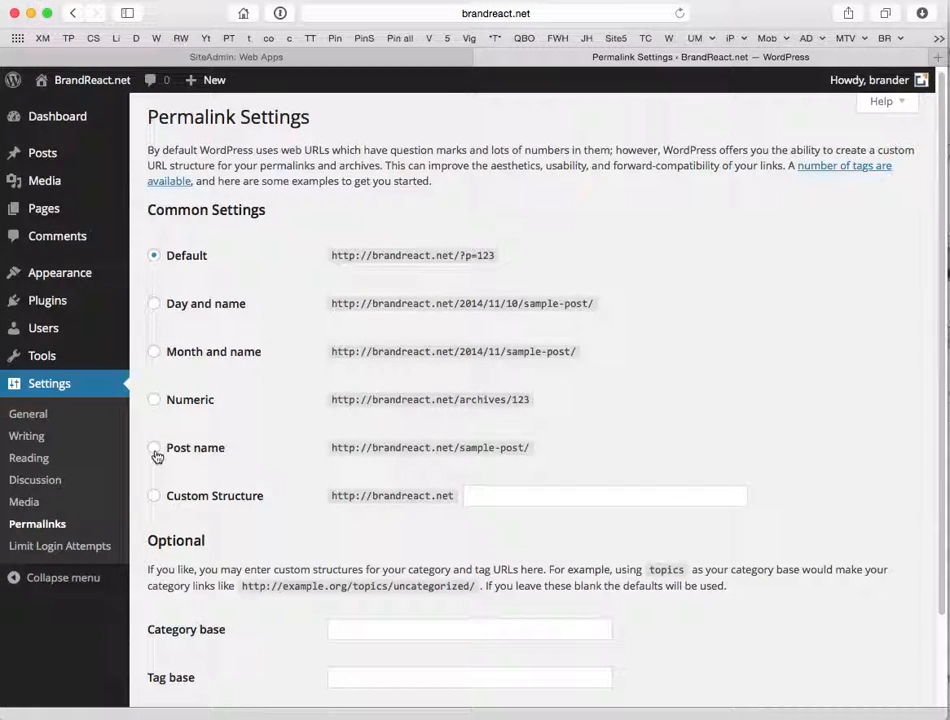
click(155, 450)
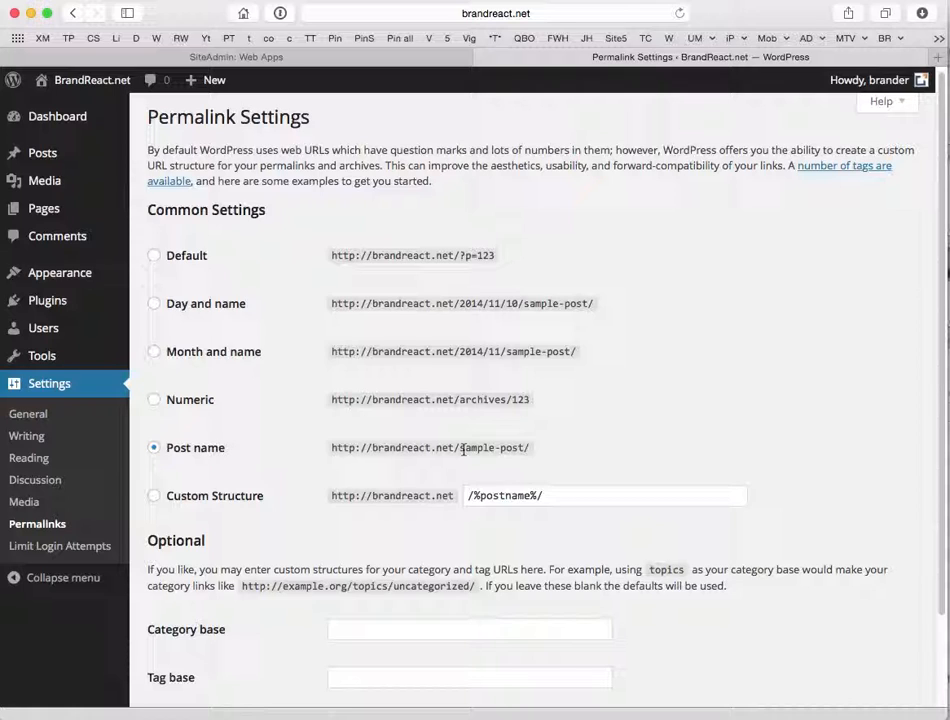
scroll(463, 449, down, 3)
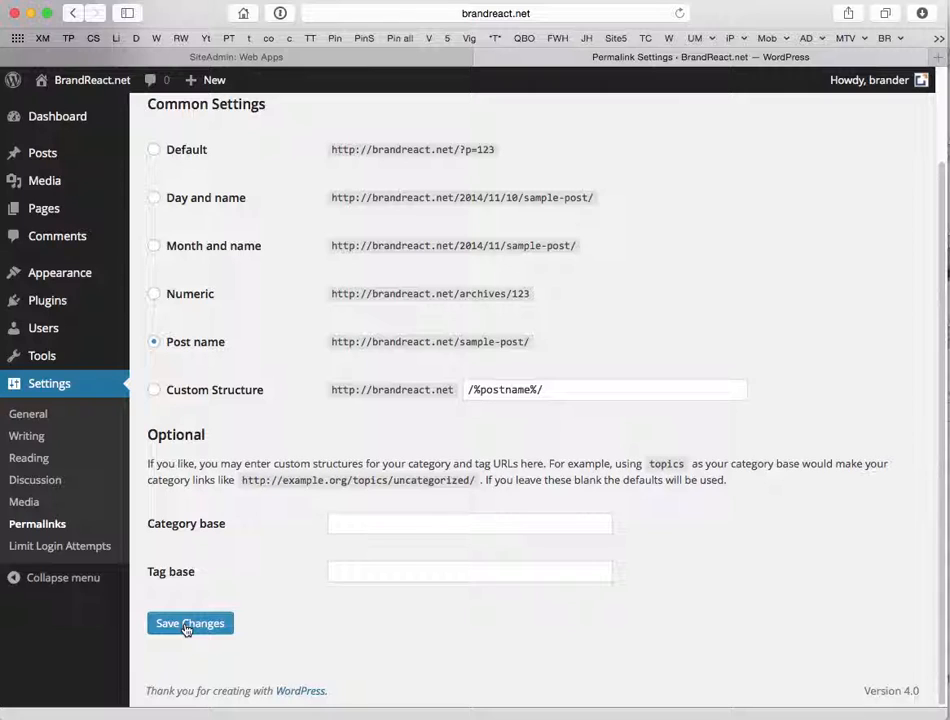
click(186, 626)
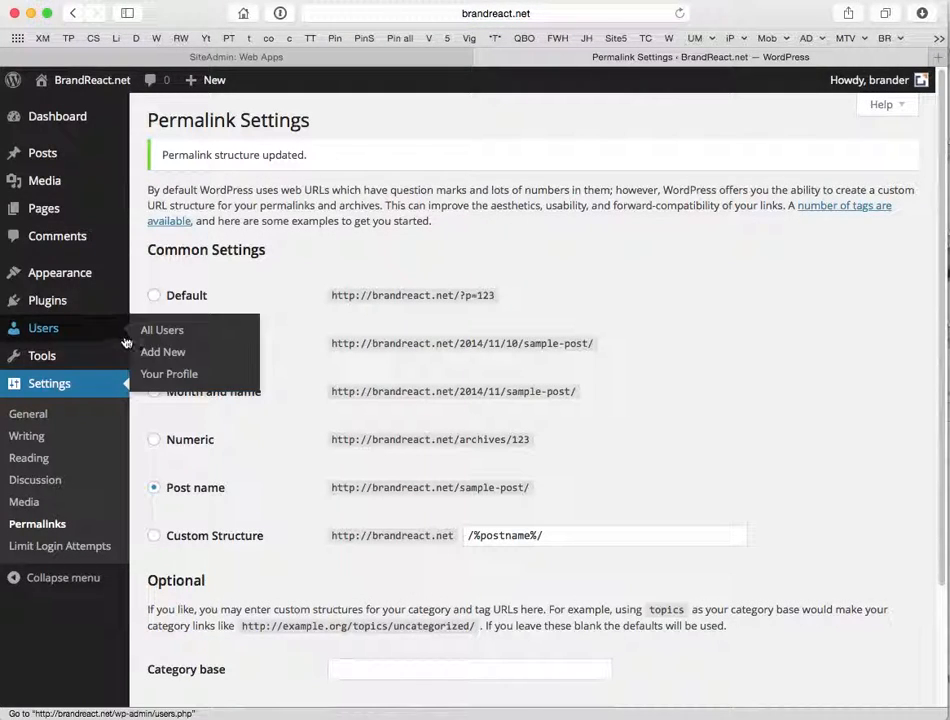
Step: Move the sample post "Hello world!" to the trash from the list of posts
click(40, 157)
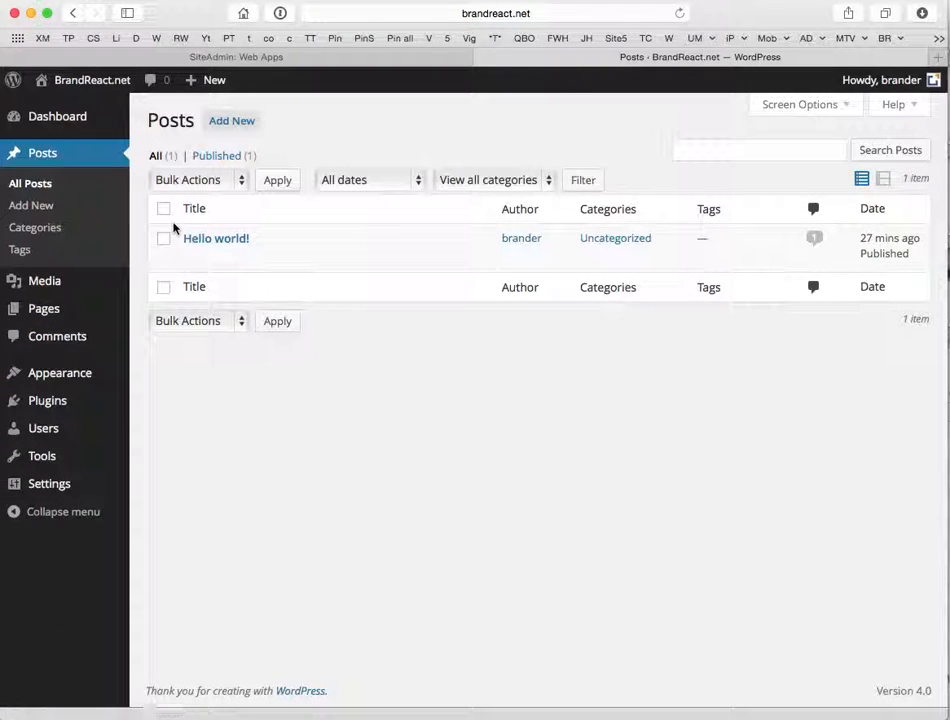
mouse_move(214, 257)
click(289, 258)
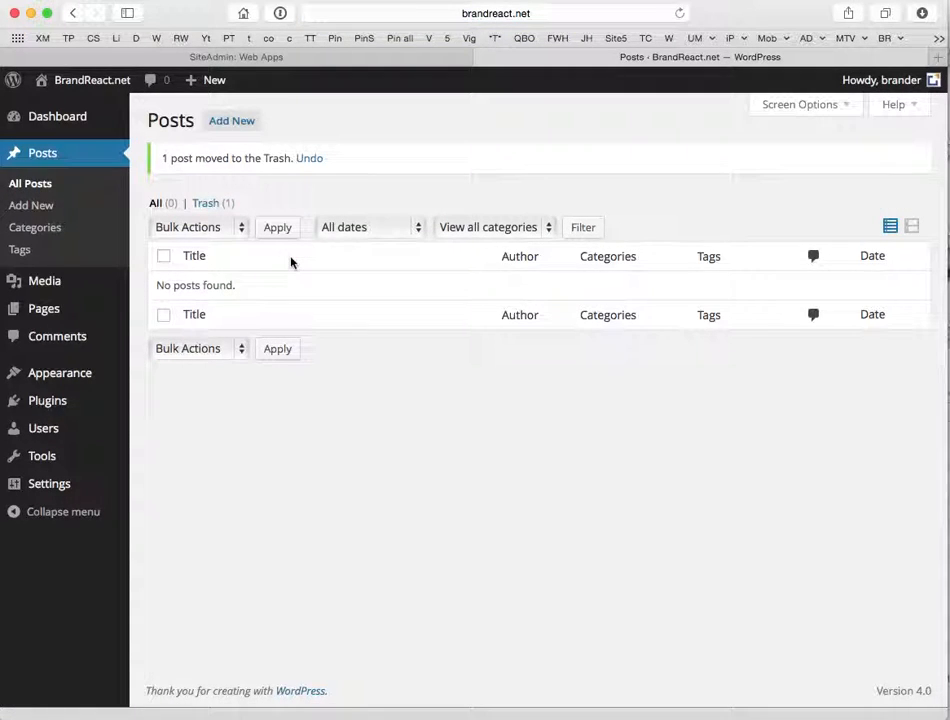
Step: Start a new post with the title "Welcome to our new website BrandReact.Net"
click(227, 124)
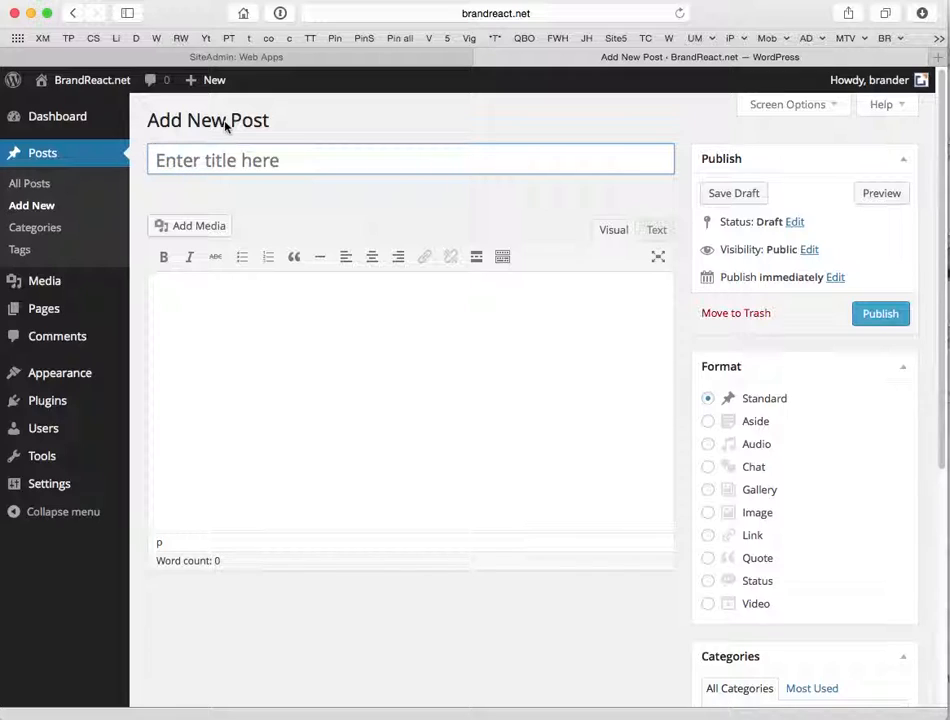
text(W)
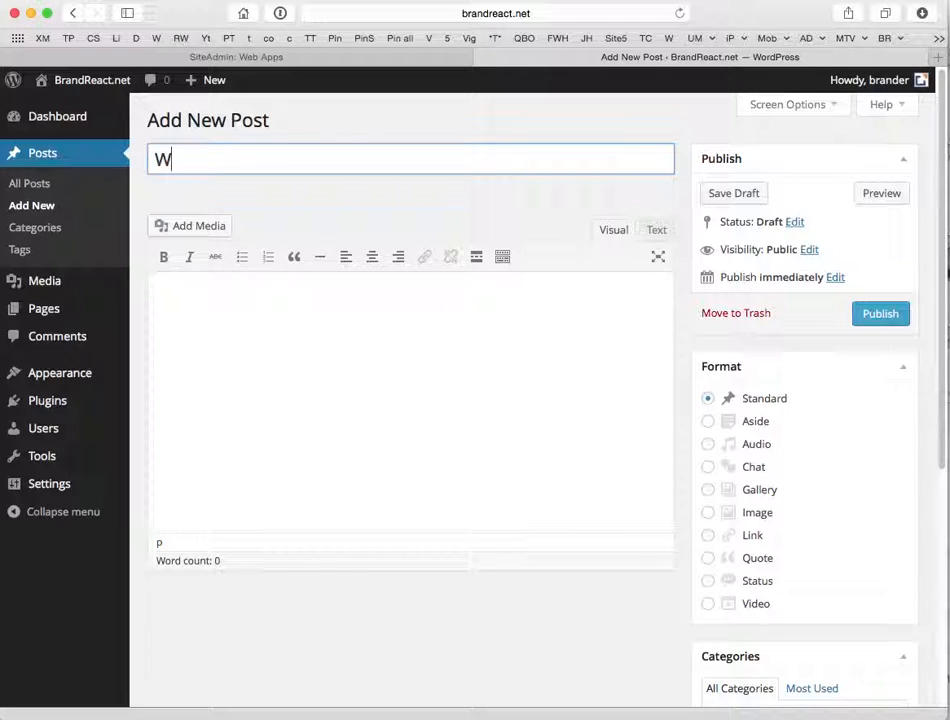
text(elcome t)
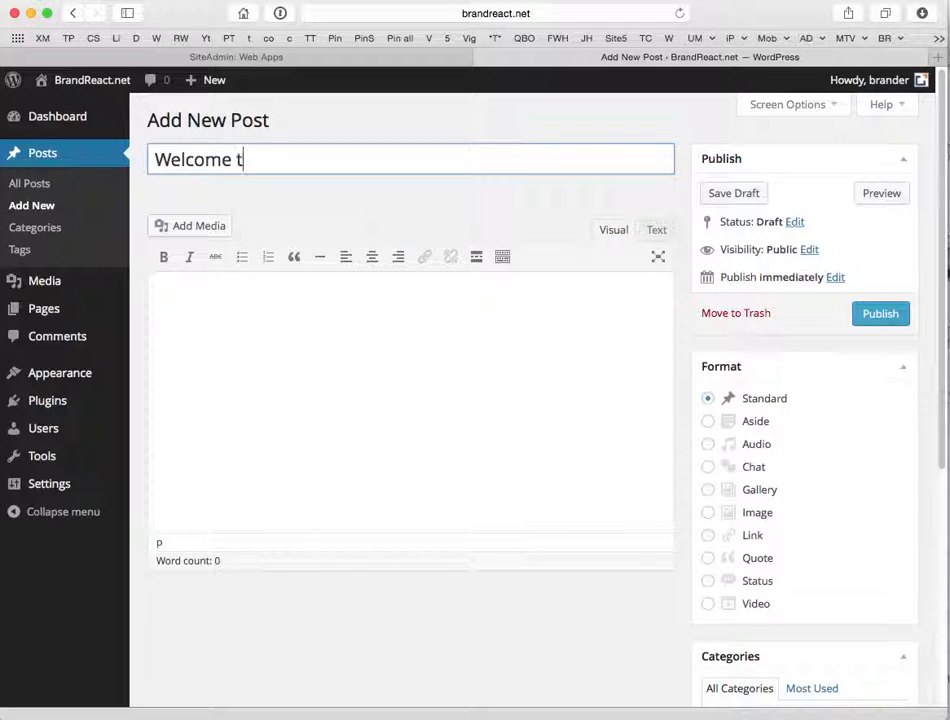
text(o our new websi)
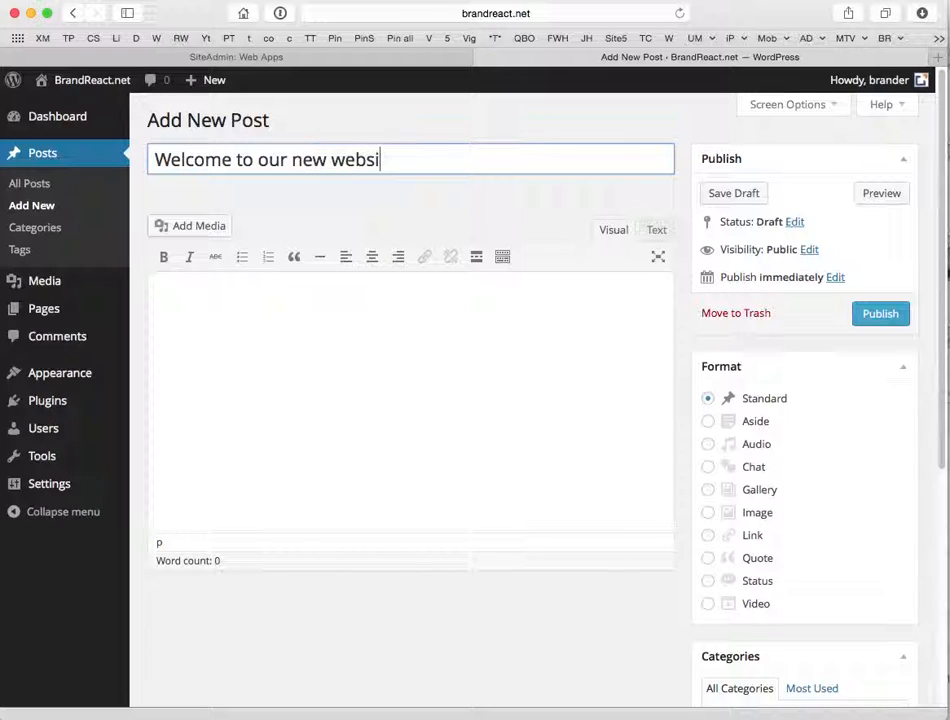
text(te BrandReact)
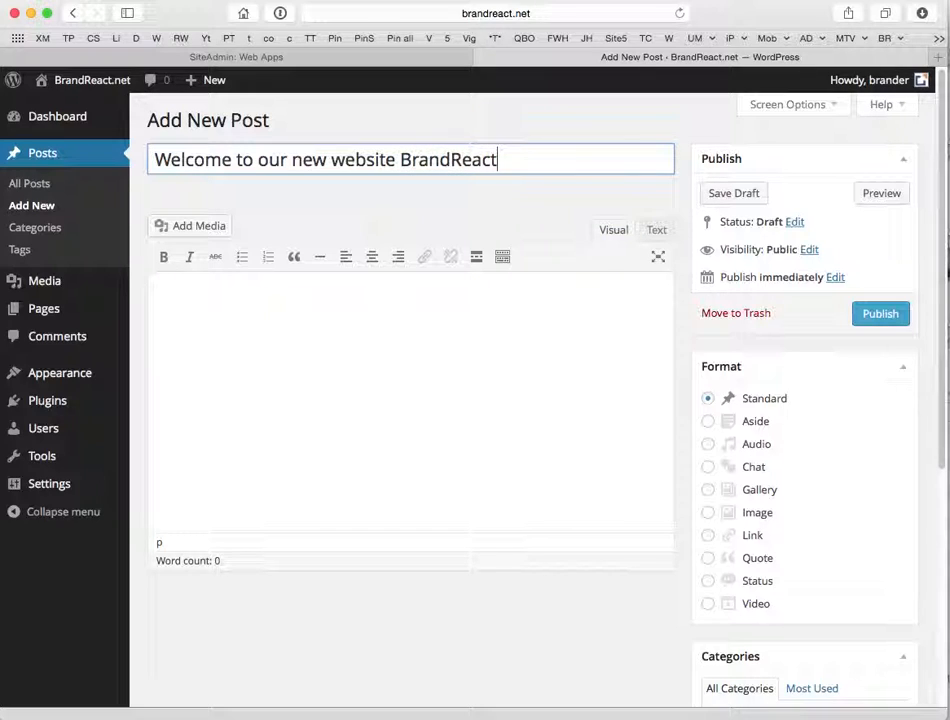
text(.Net)
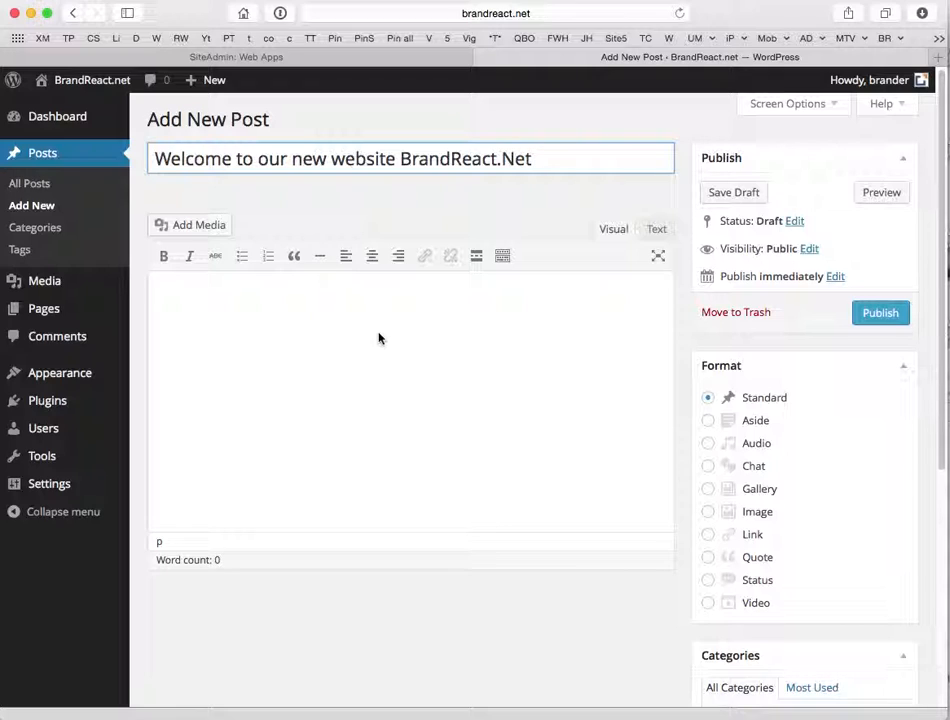
Step: Write "Welcome to you all!" as the first paragraph of the post body and start a new paragraph
click(208, 297)
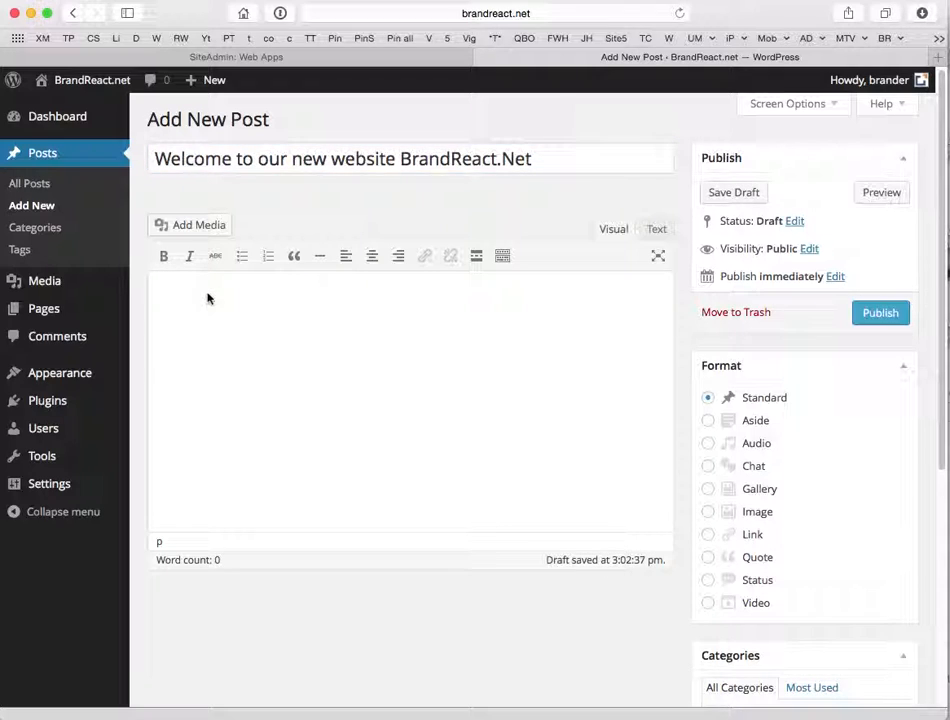
text(Welcome )
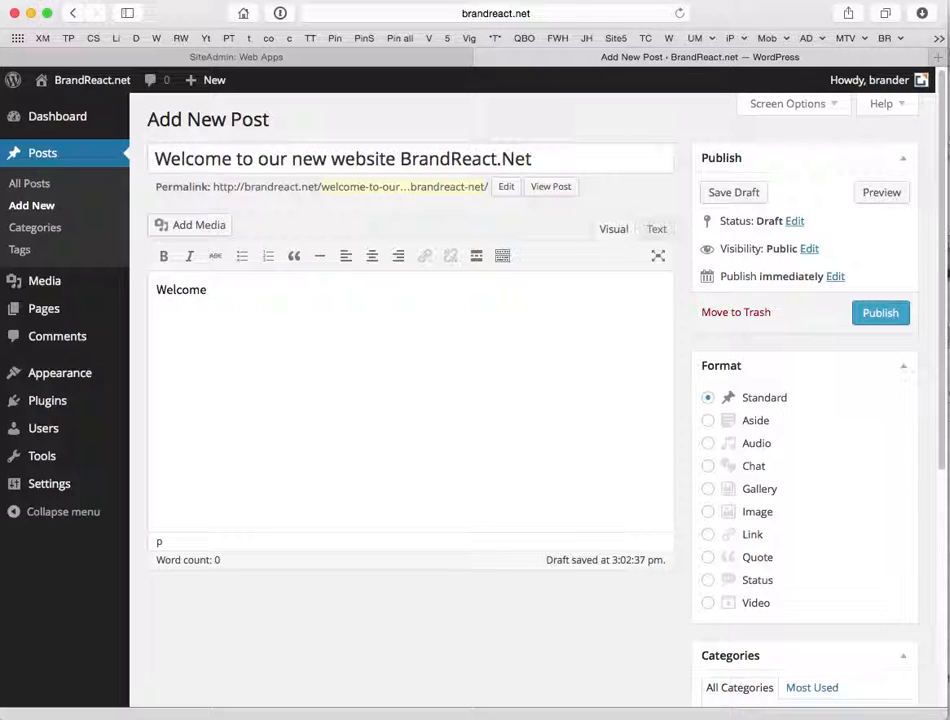
text(to you all!)
key(Return)
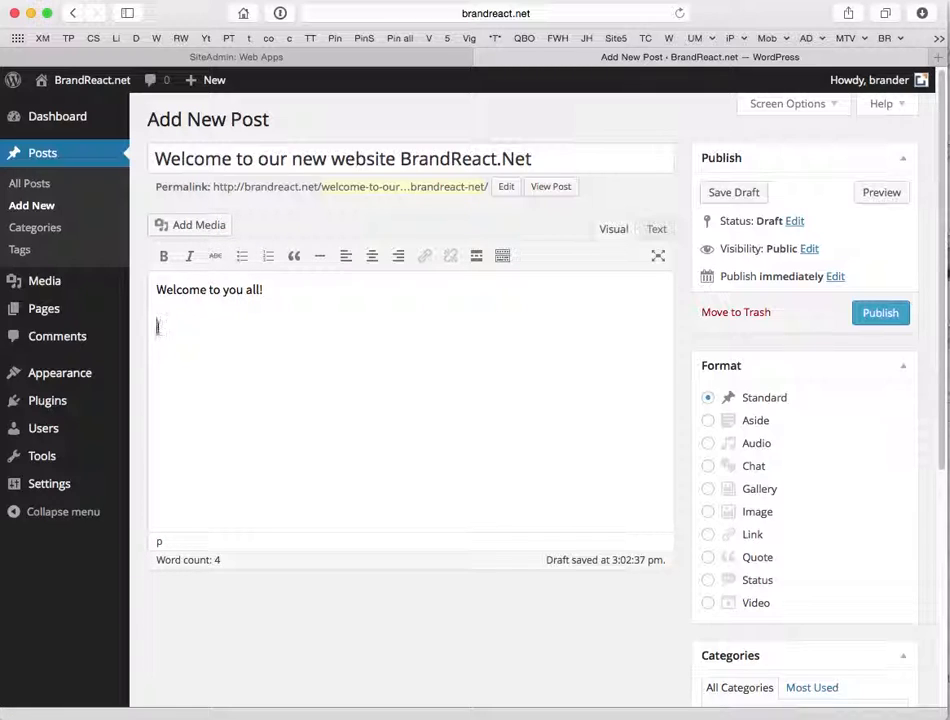
Step: Upload the image Audio-MIDI-Setup.jpg from the AppleIcons folder in Pictures to the post's media library
click(198, 226)
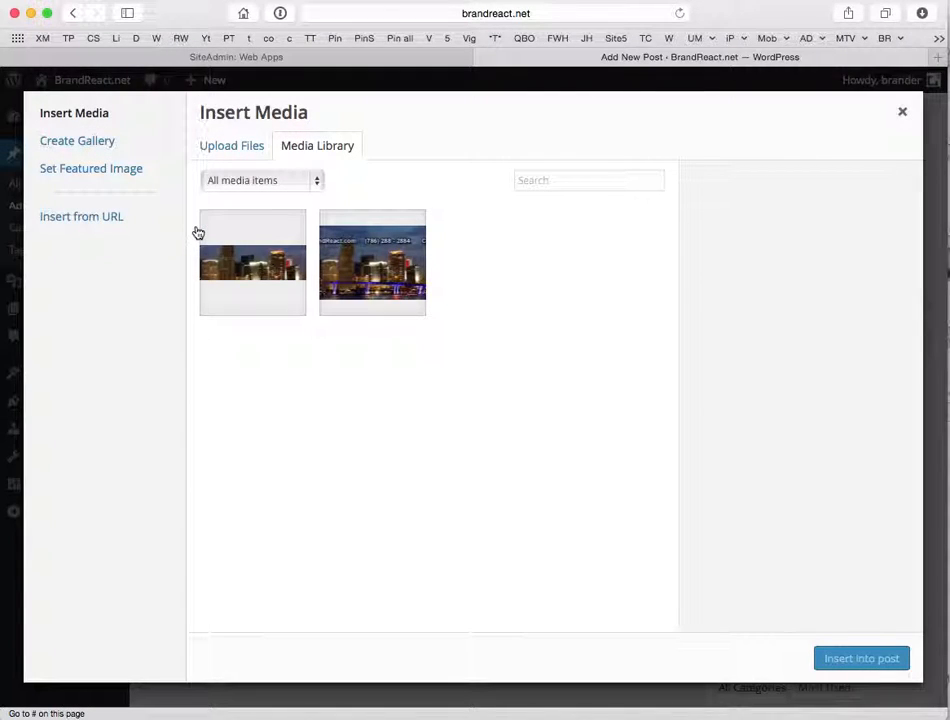
click(233, 148)
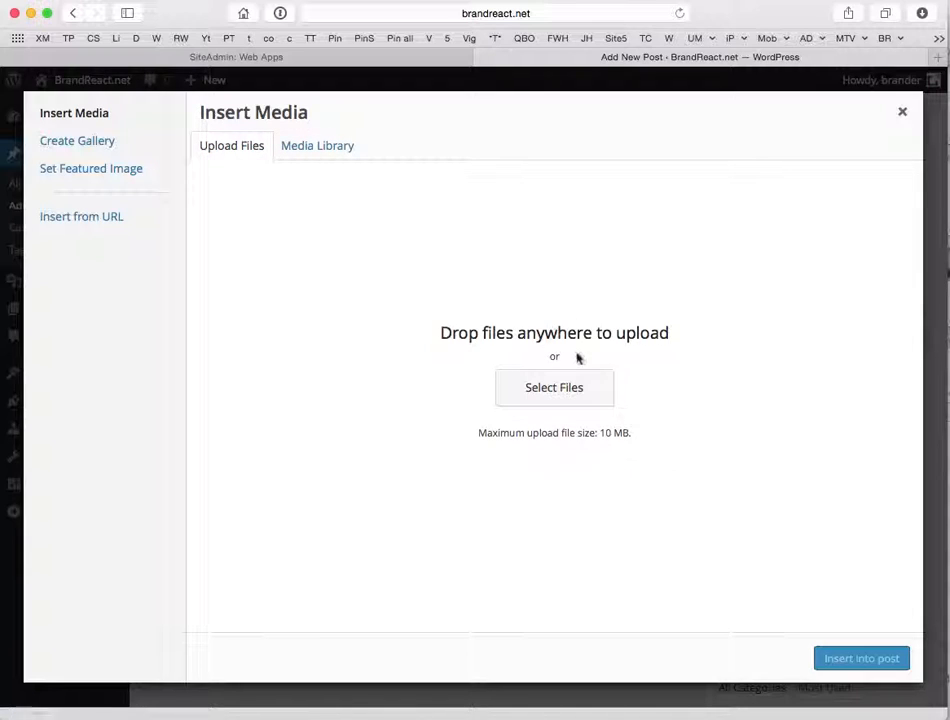
click(564, 391)
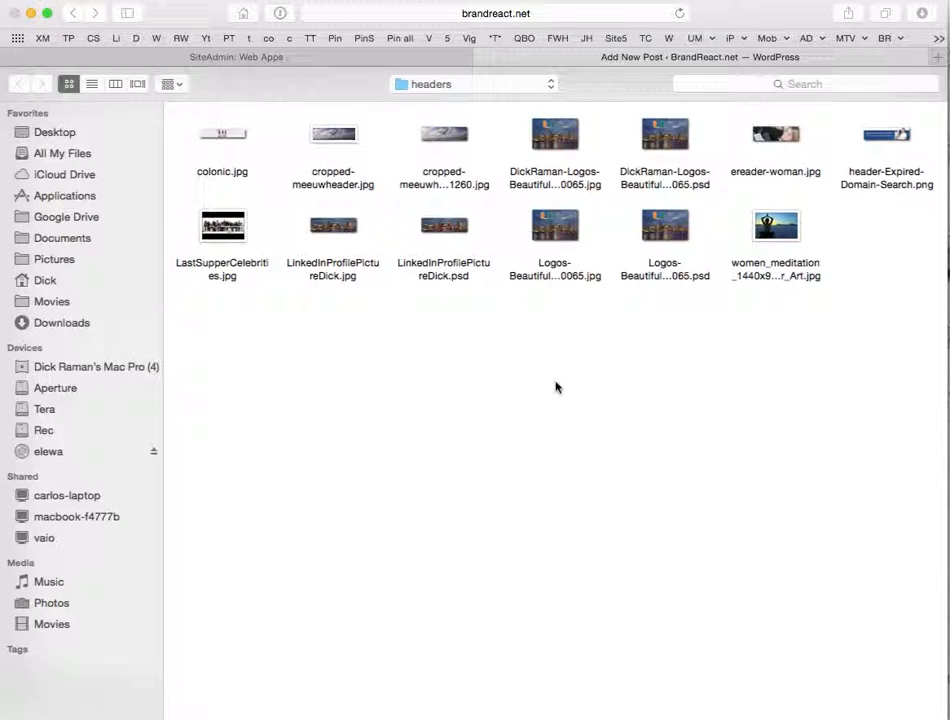
click(452, 87)
click(432, 102)
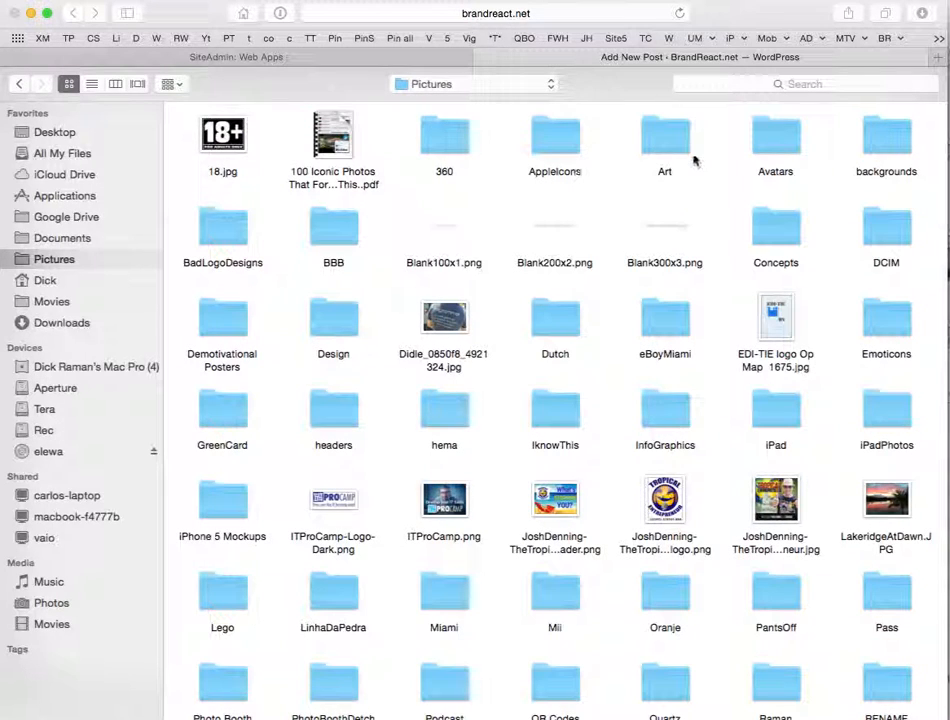
double_click(558, 144)
click(560, 145)
double_click(560, 145)
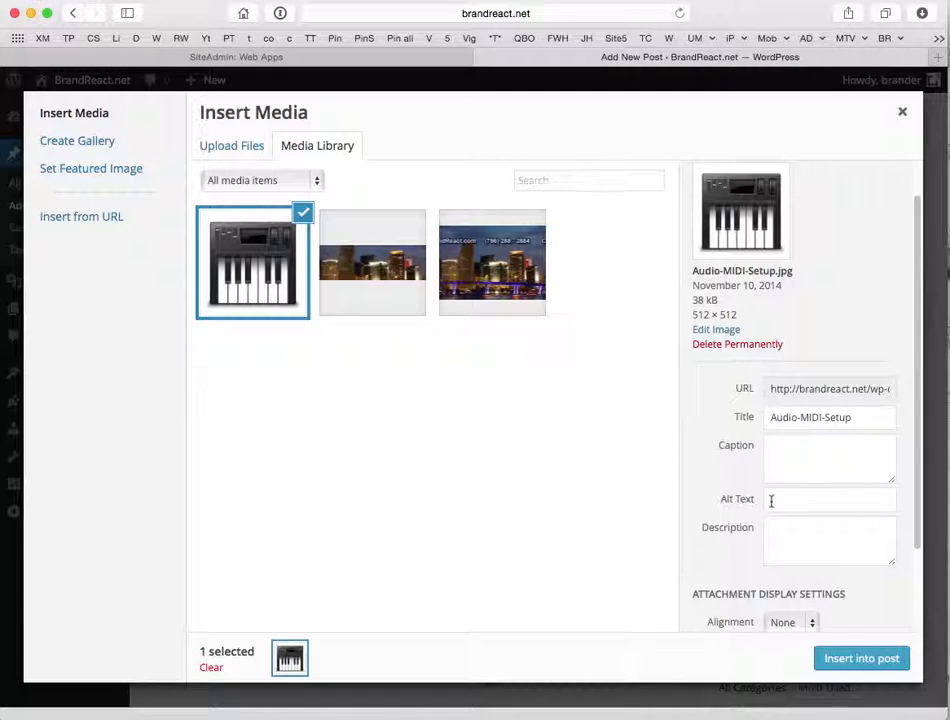
Step: Set the uploaded image's title to "BrandReact Audio-MIDI-Setup" and copy it into the alt text and description
drag(863, 417, 768, 417)
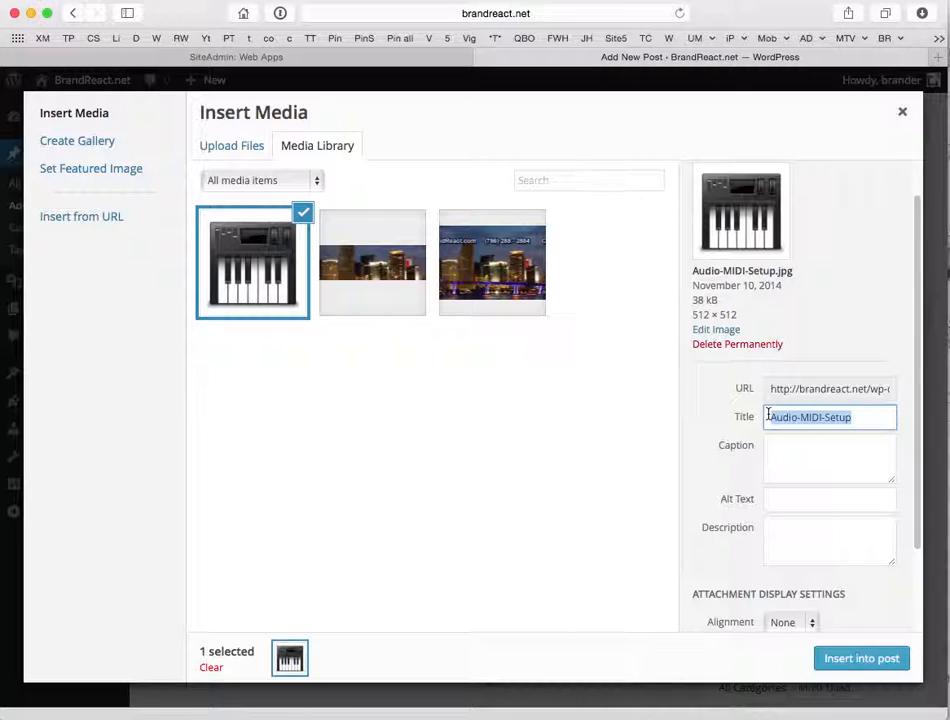
click(768, 417)
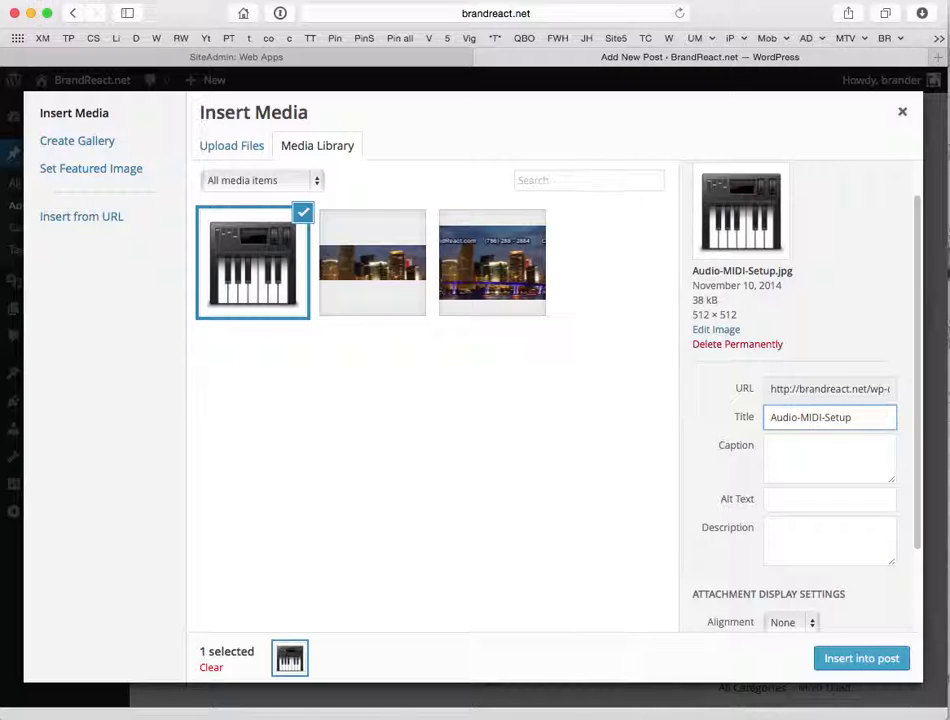
text(BrandRe)
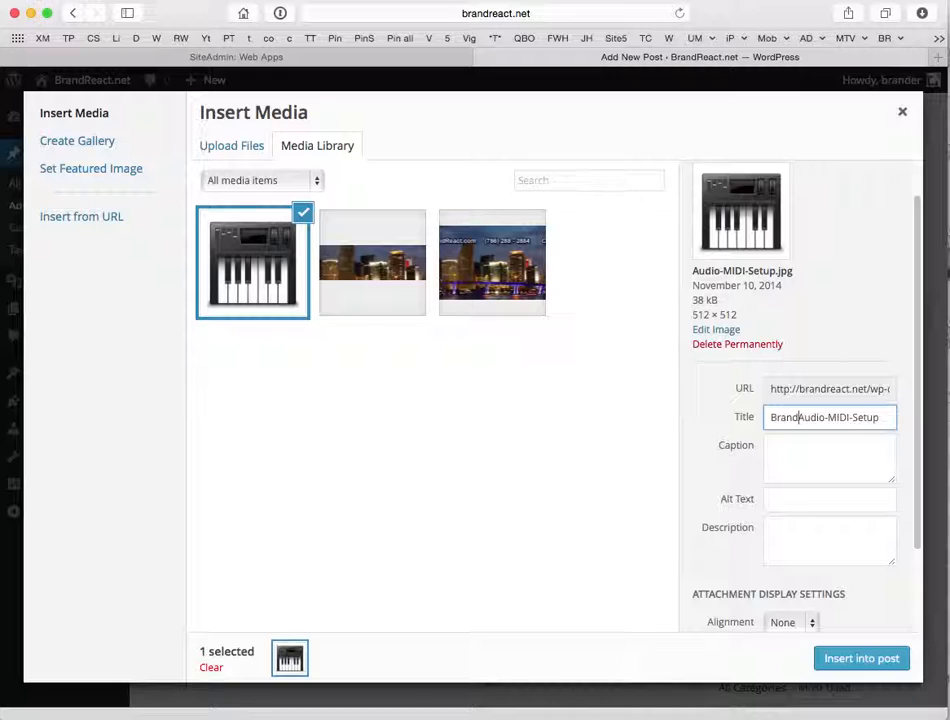
text(act)
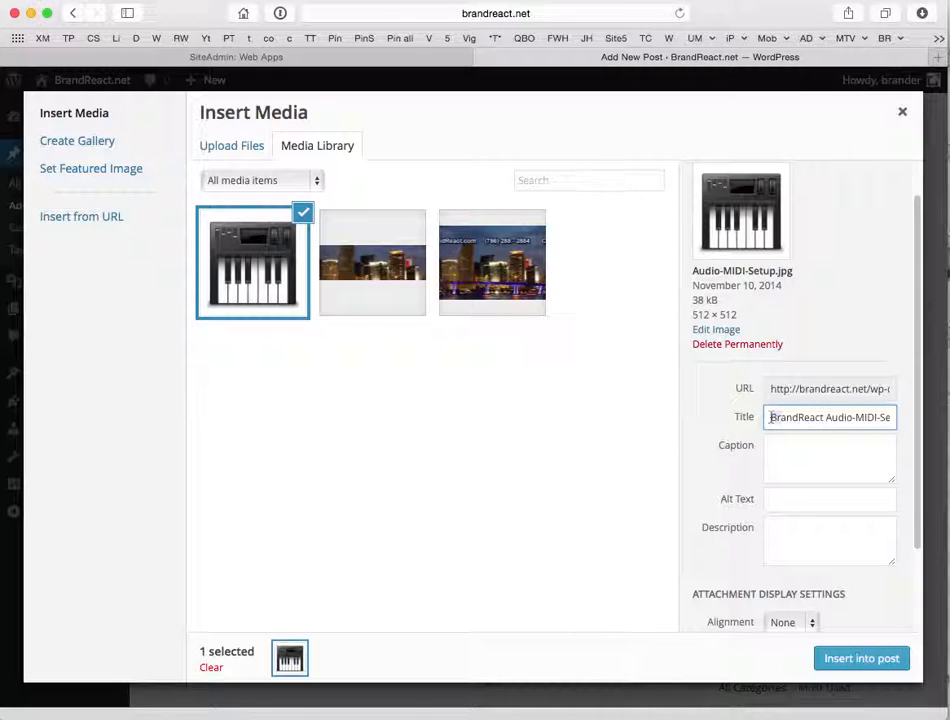
drag(769, 417, 911, 418)
key(super+c)
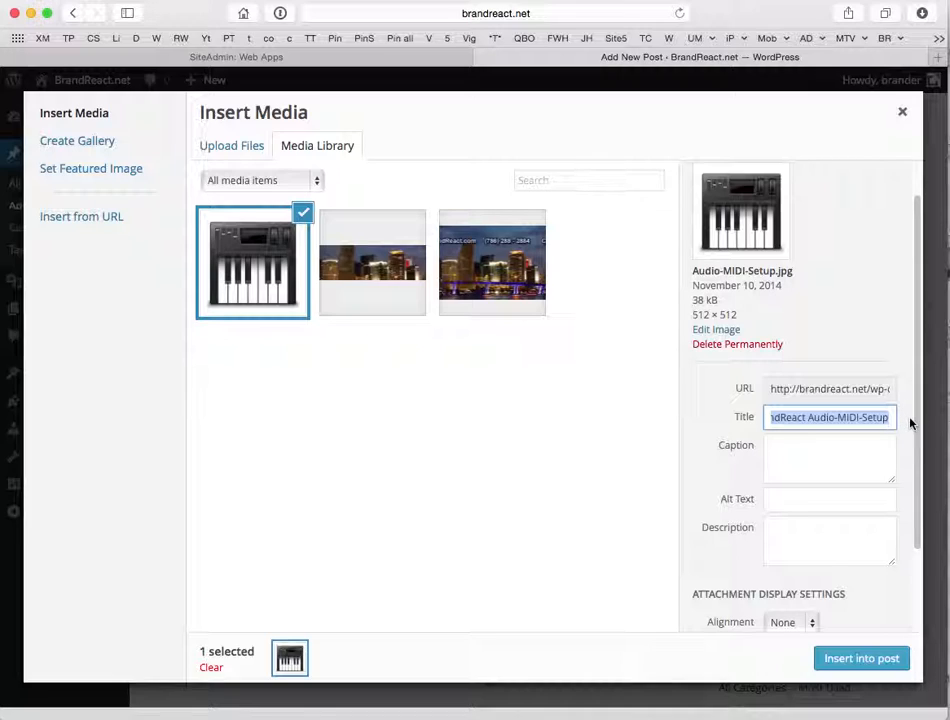
click(772, 501)
key(super+v)
click(770, 529)
key(super+v)
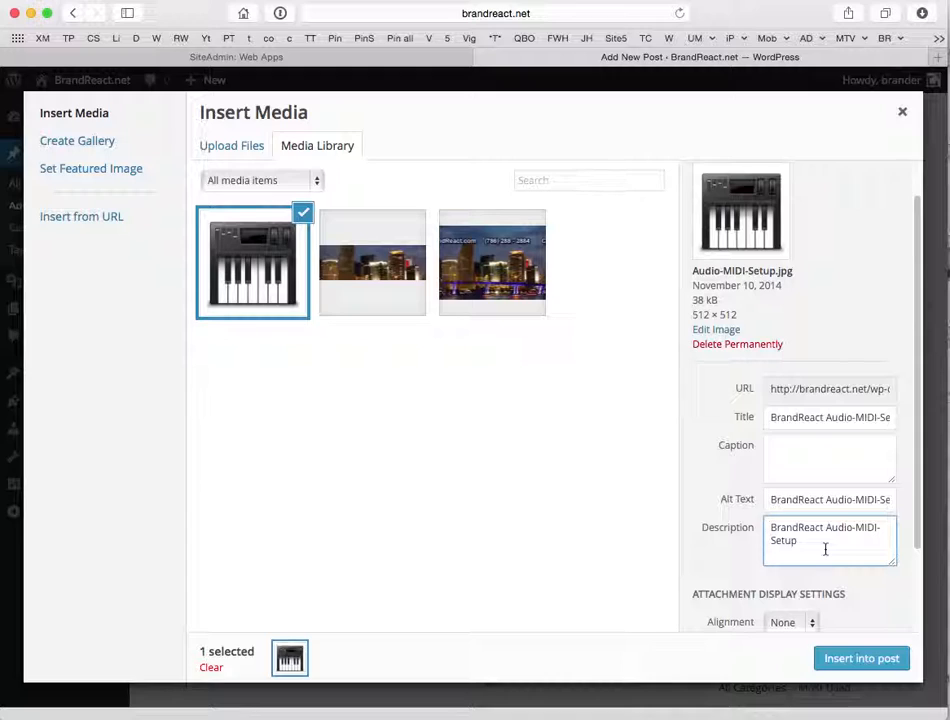
Step: Insert the keyboard image into the post with alignment Left and no link
scroll(831, 550, down, 5)
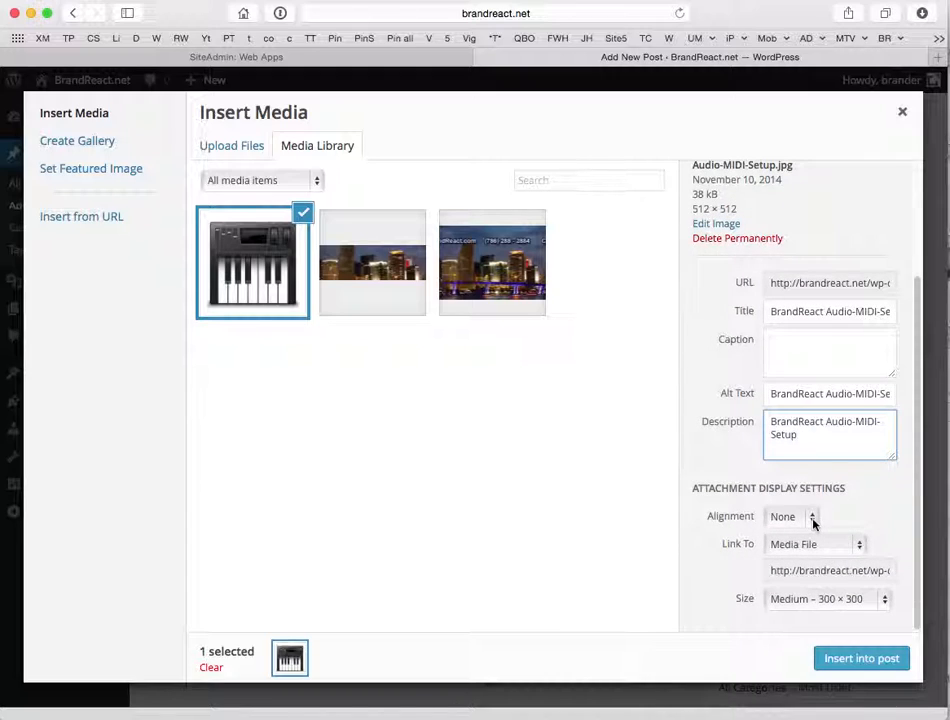
click(813, 522)
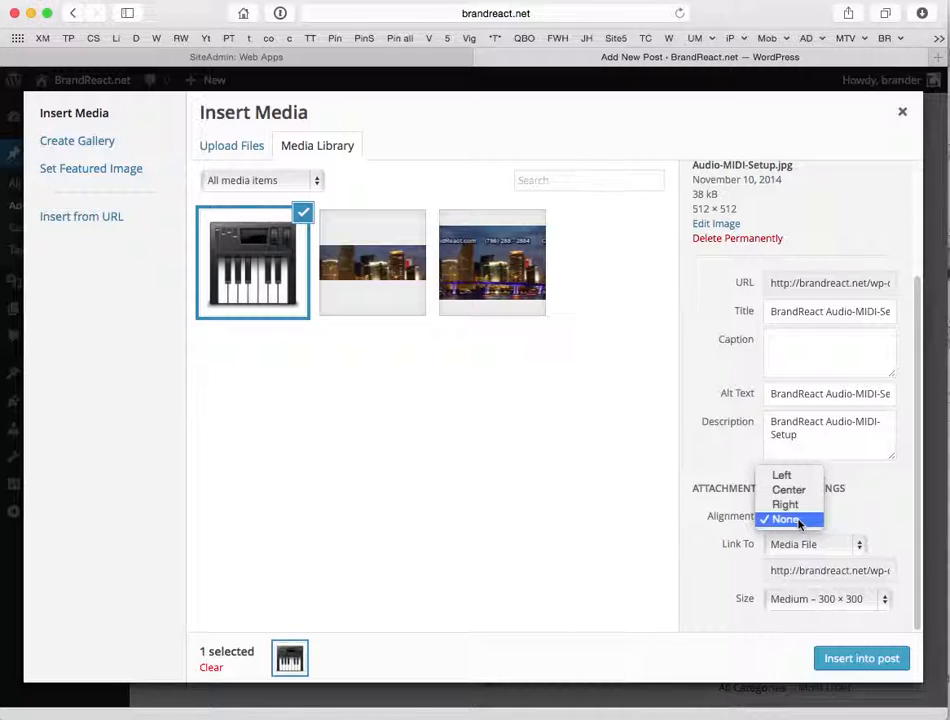
click(782, 477)
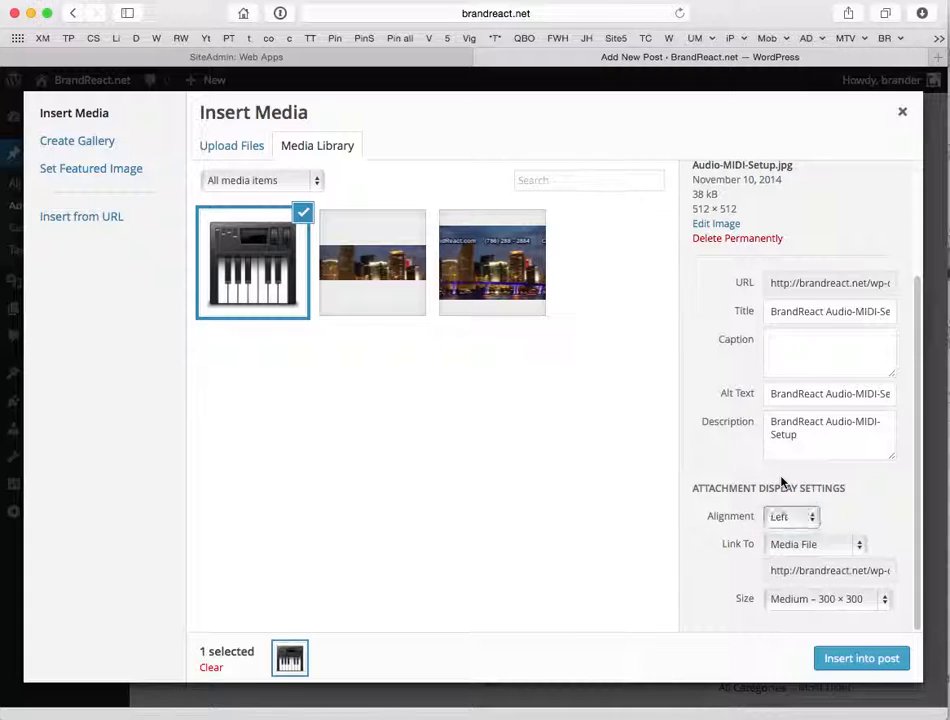
click(811, 545)
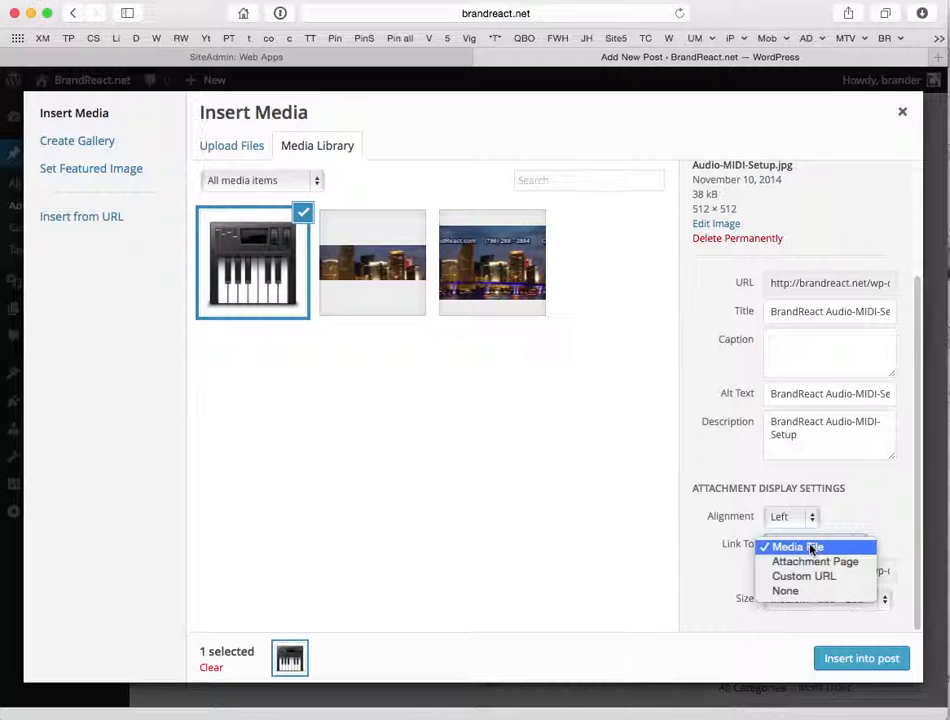
click(786, 593)
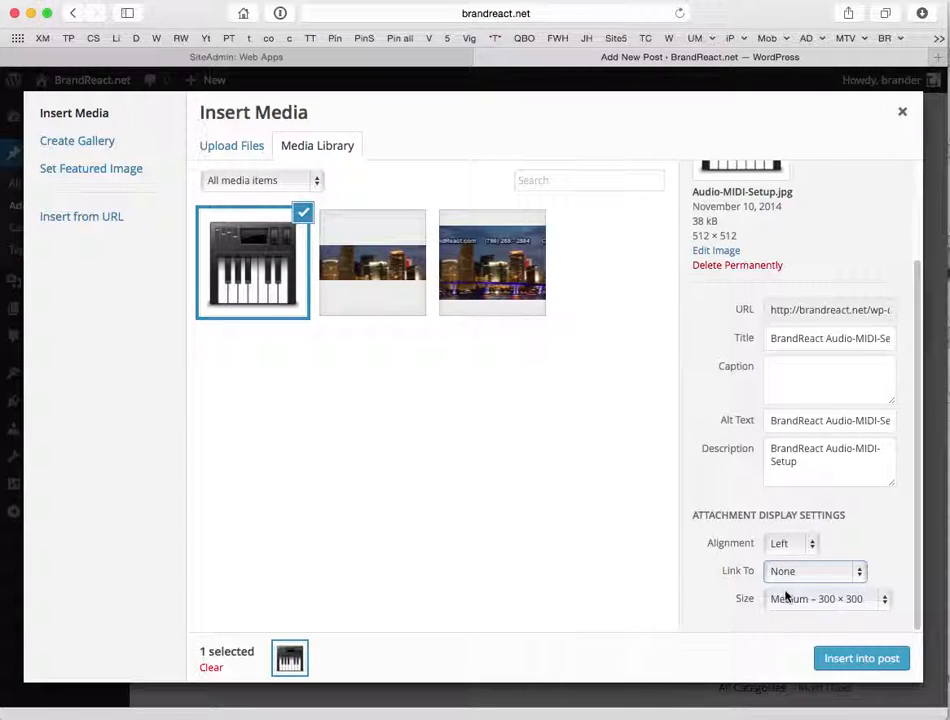
click(862, 659)
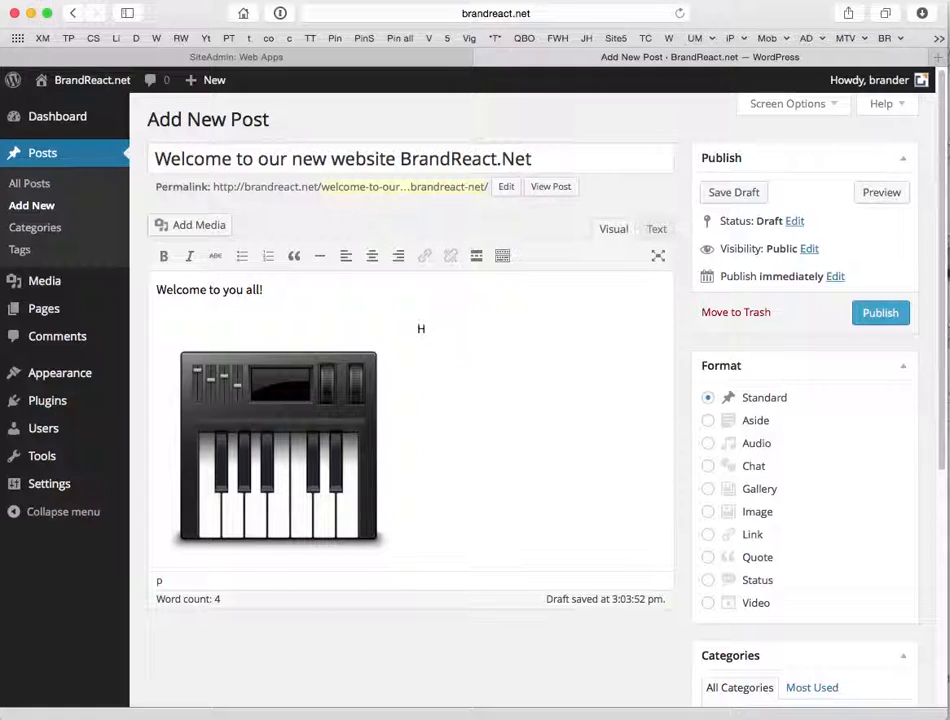
Step: Write the text "Hello this goes to the right" beside the keyboard image in the post body
text(ello this goes to the l)
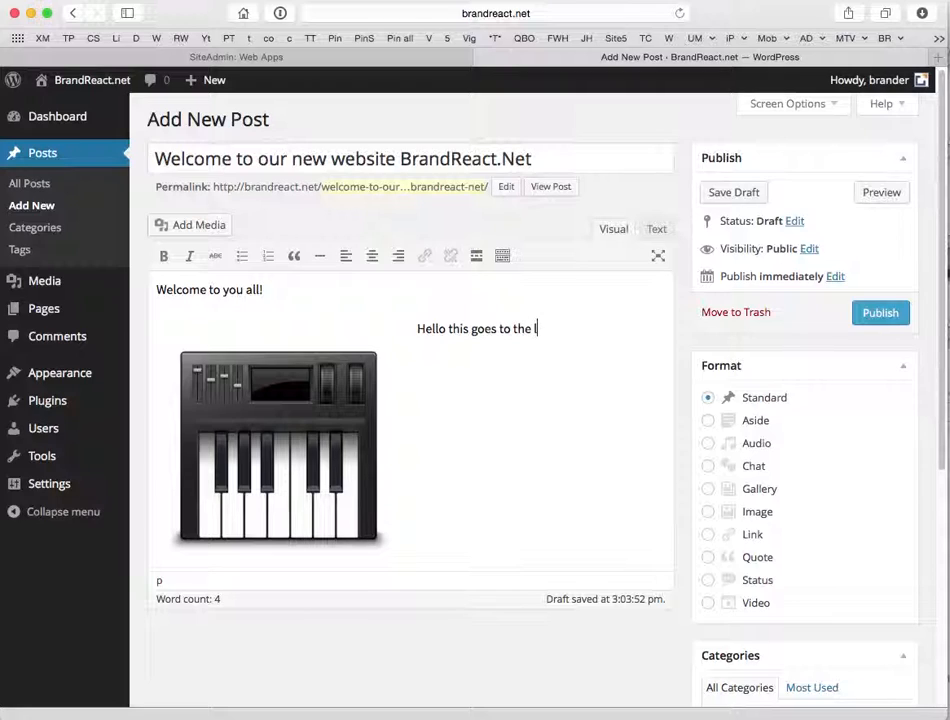
key(BackSpace)
text(right)
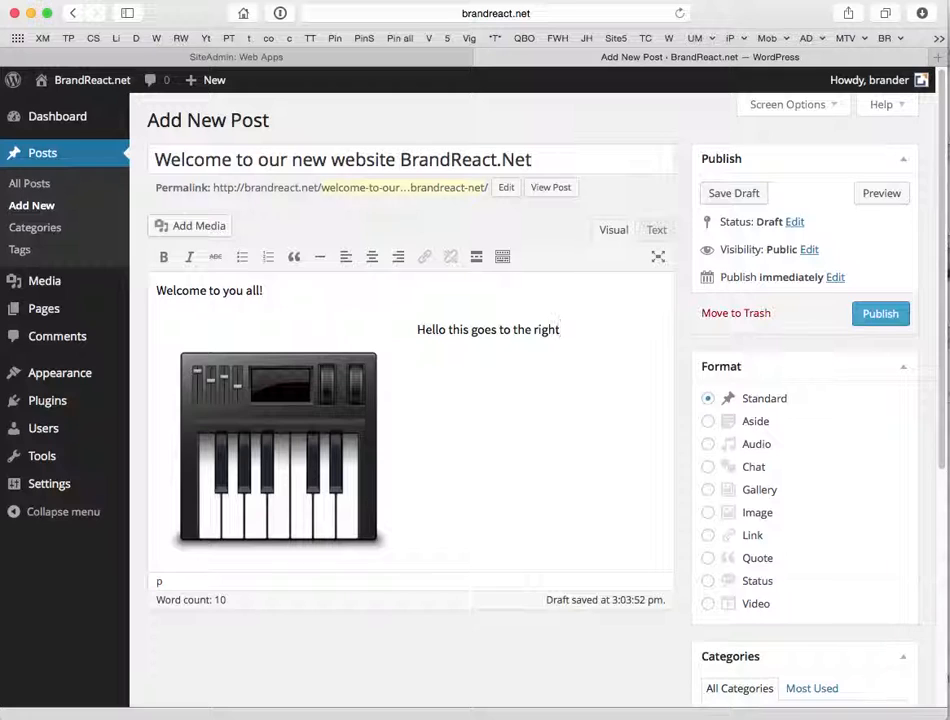
Step: Change the keyboard image's alignment in the welcome post to Right and update the image details
scroll(535, 400, down, 1)
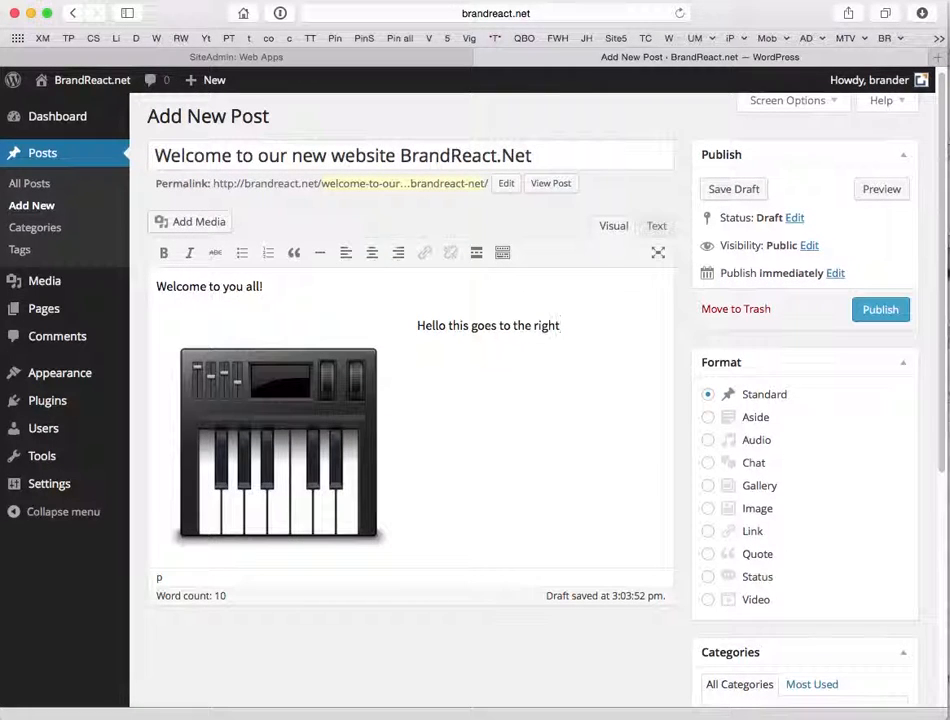
scroll(320, 480, up, 1)
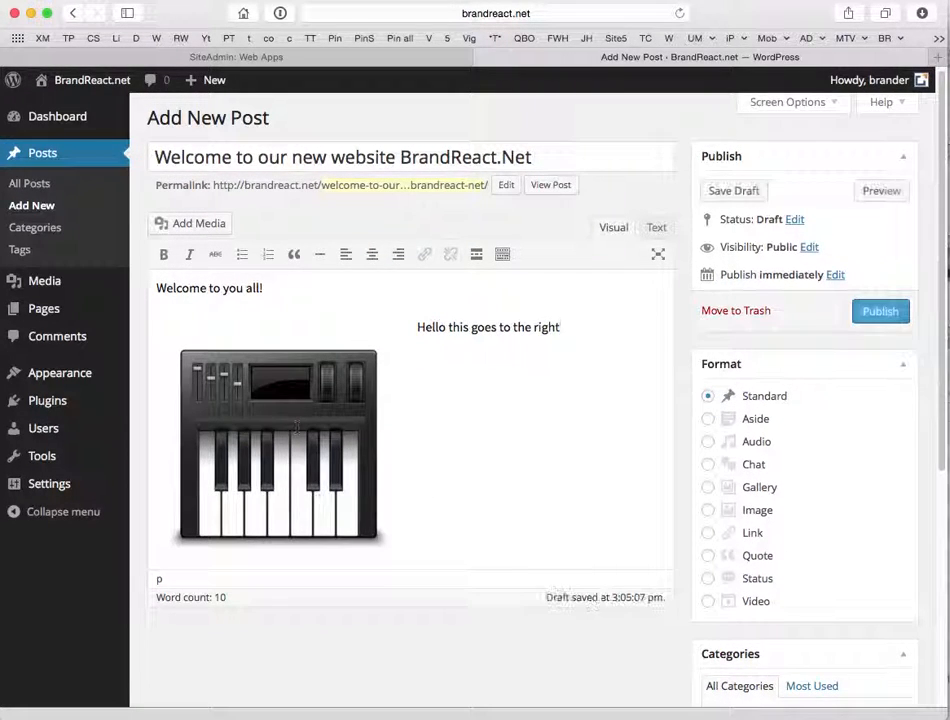
click(265, 402)
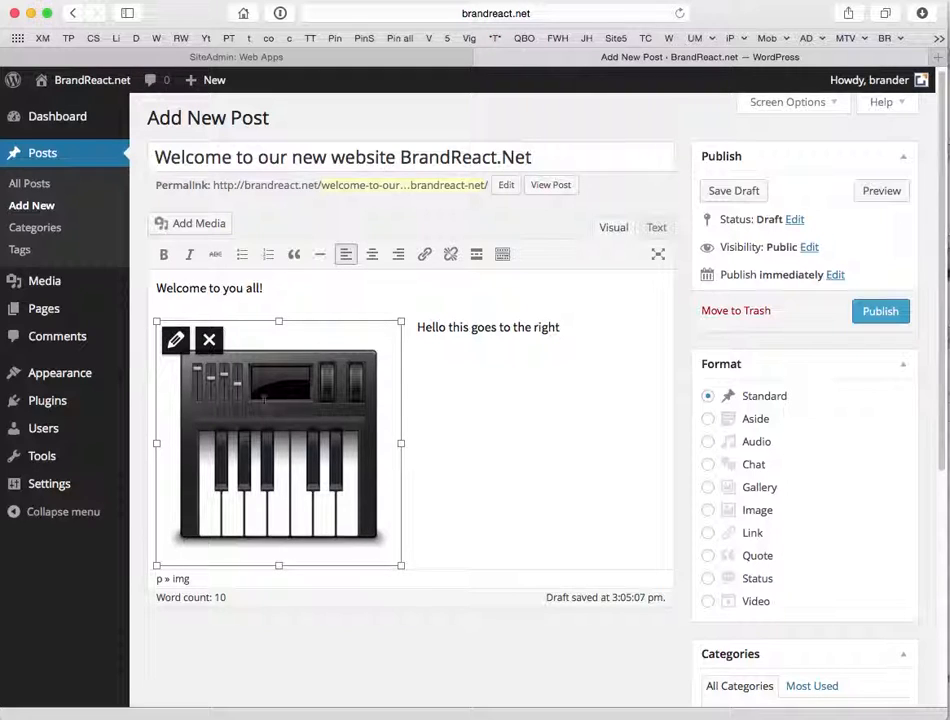
click(176, 342)
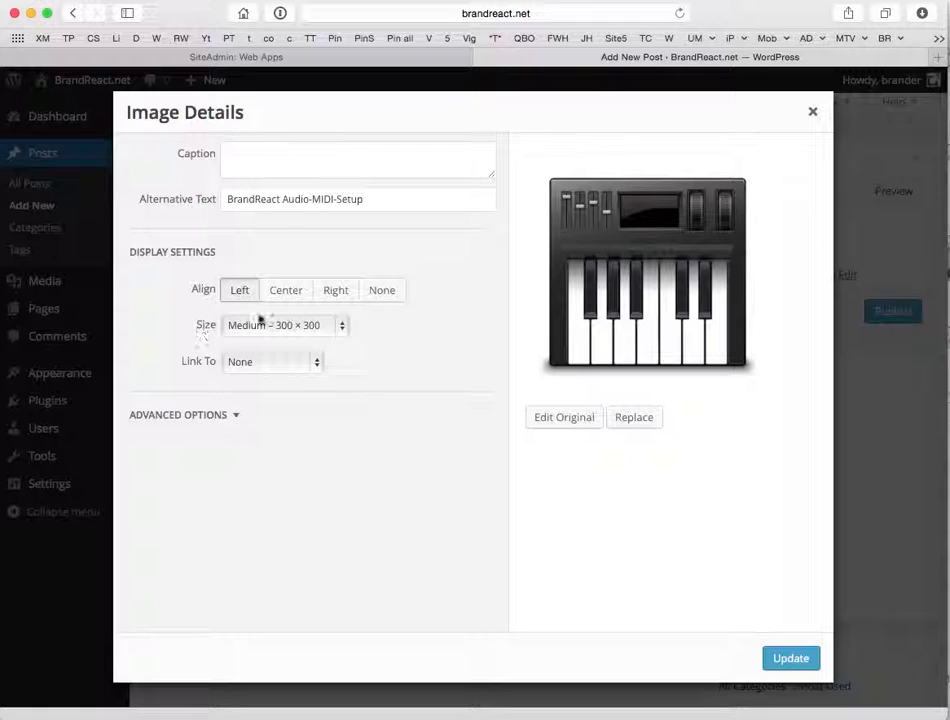
click(338, 292)
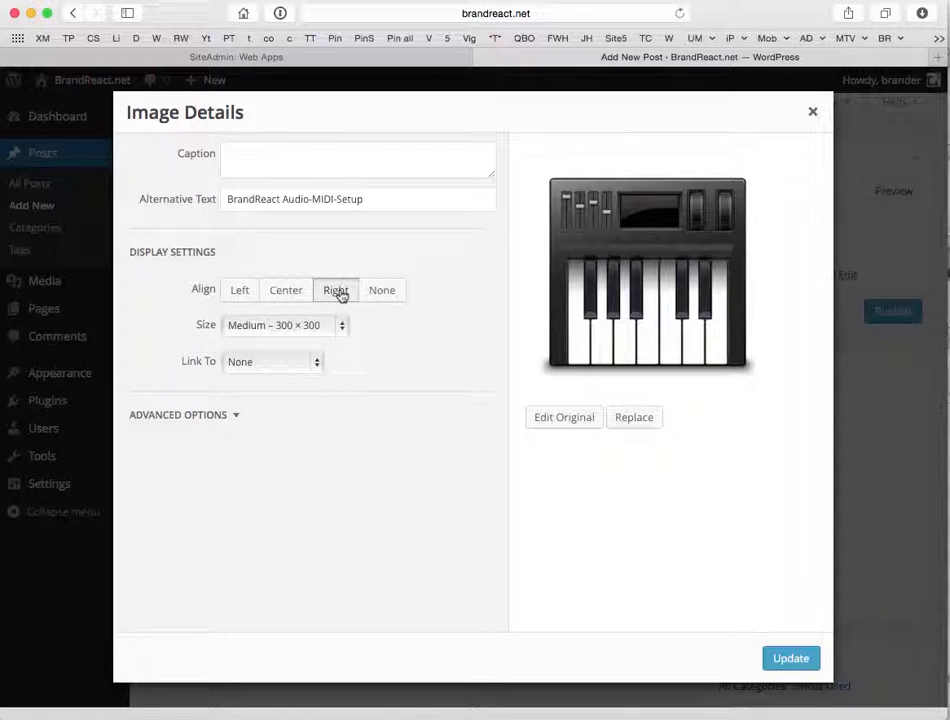
click(790, 660)
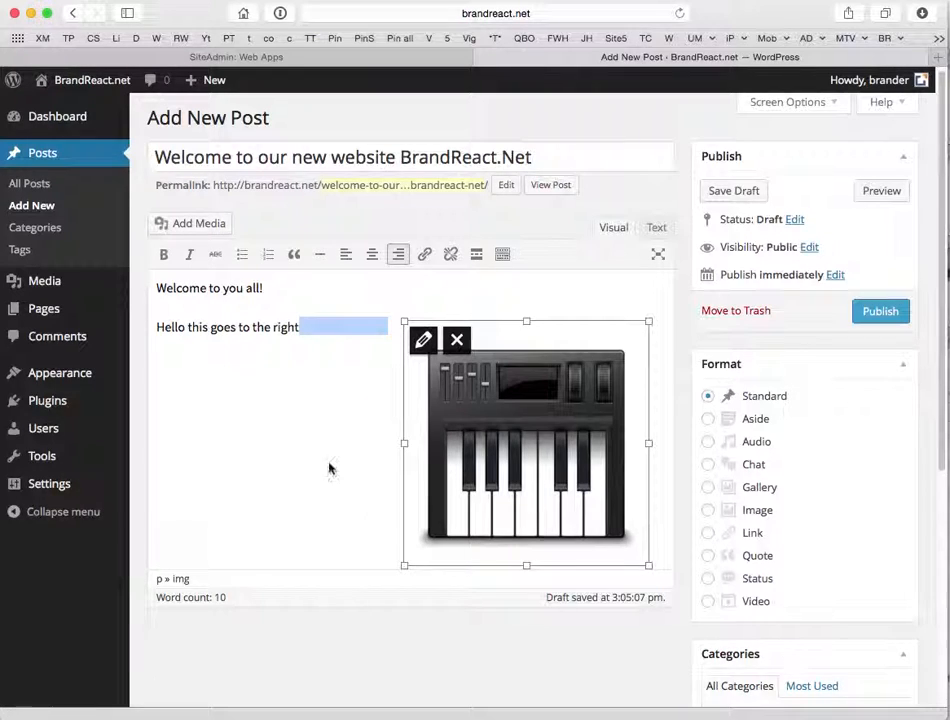
Step: Shrink the keyboard image proportionally in the post body to about 60% of its displayed size
click(184, 361)
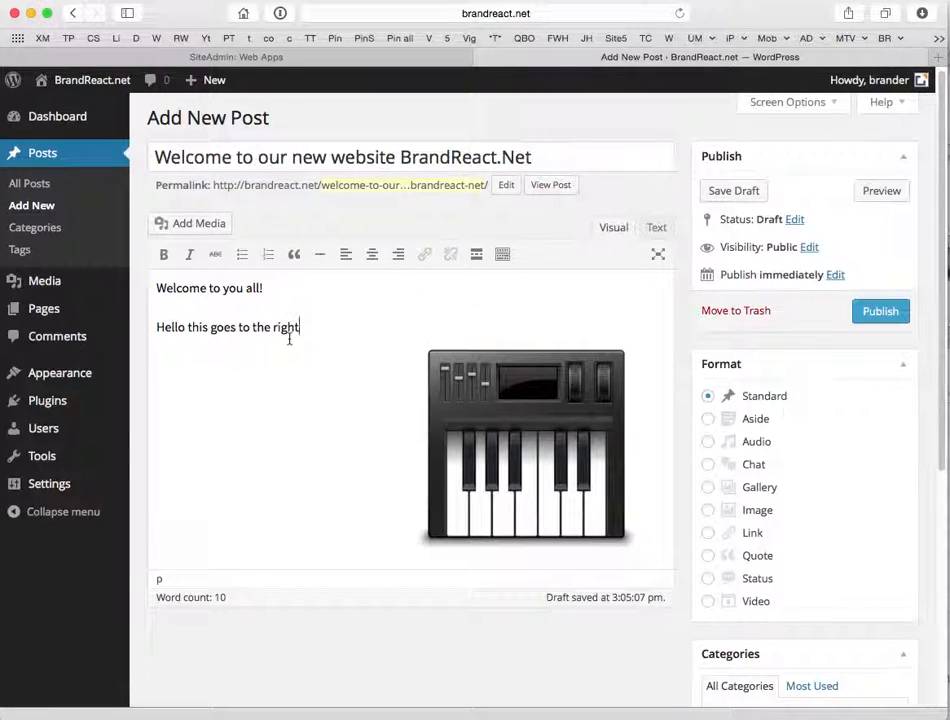
click(526, 445)
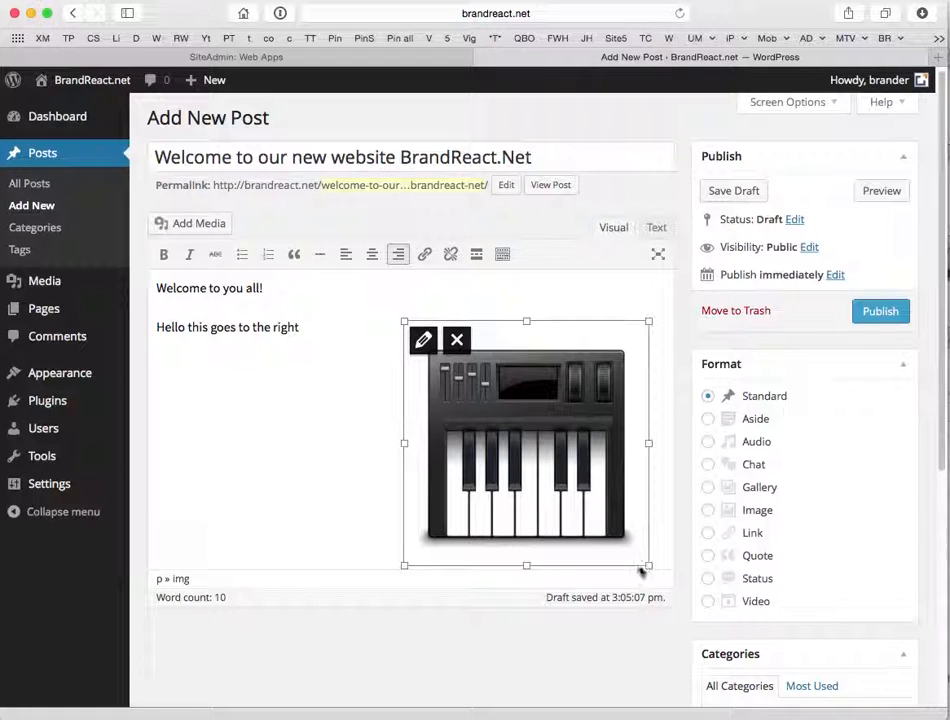
drag(648, 566, 553, 494)
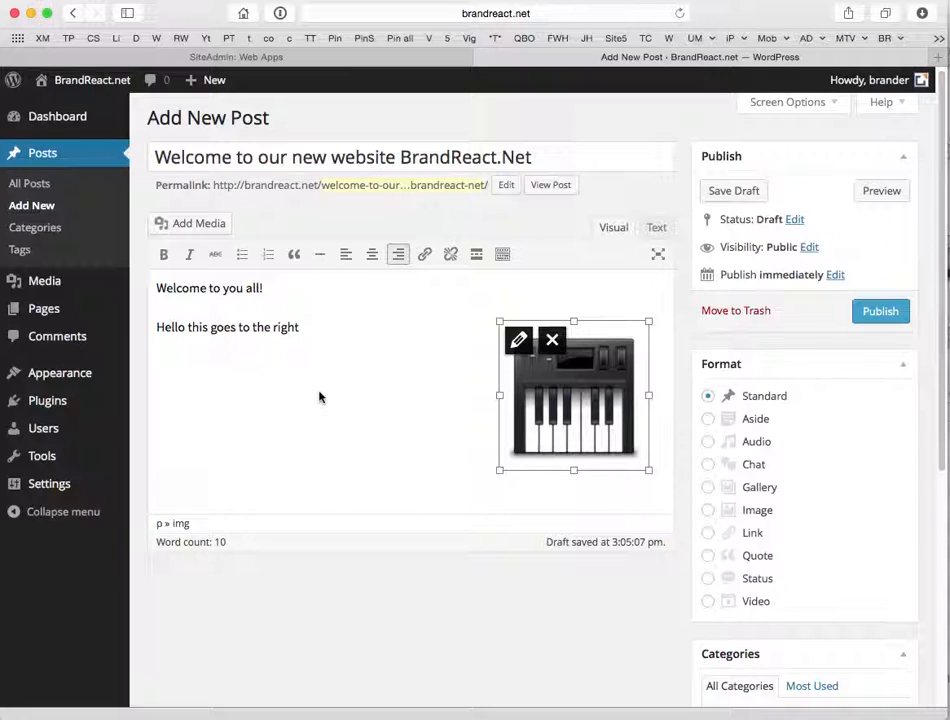
Step: Create the post categories "News" and "Tips", and keep only Tips assigned to the welcome post
scroll(320, 397, down, 3)
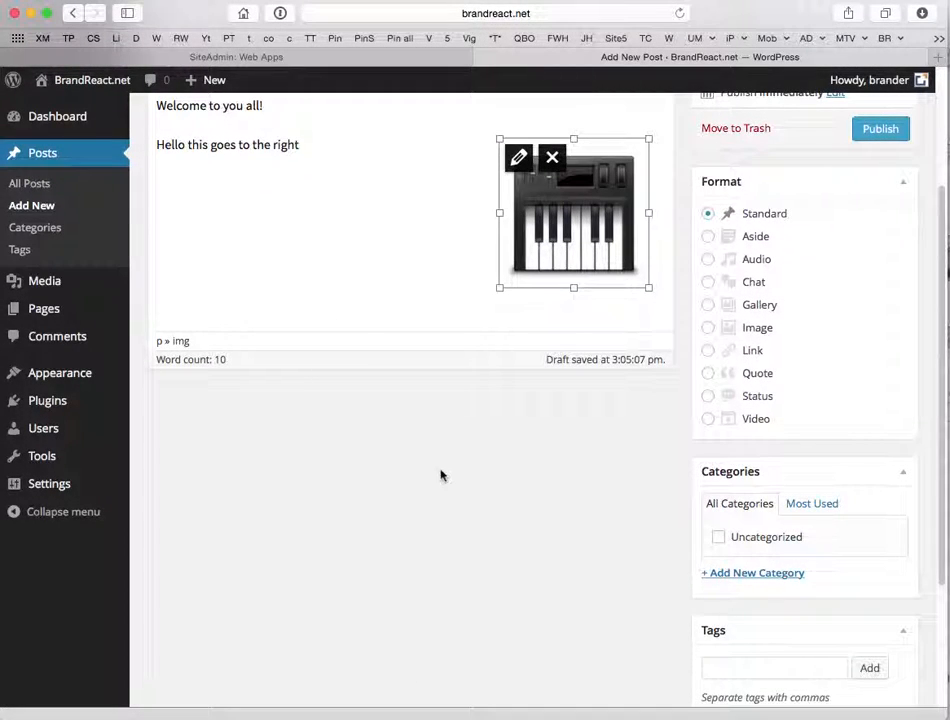
click(766, 577)
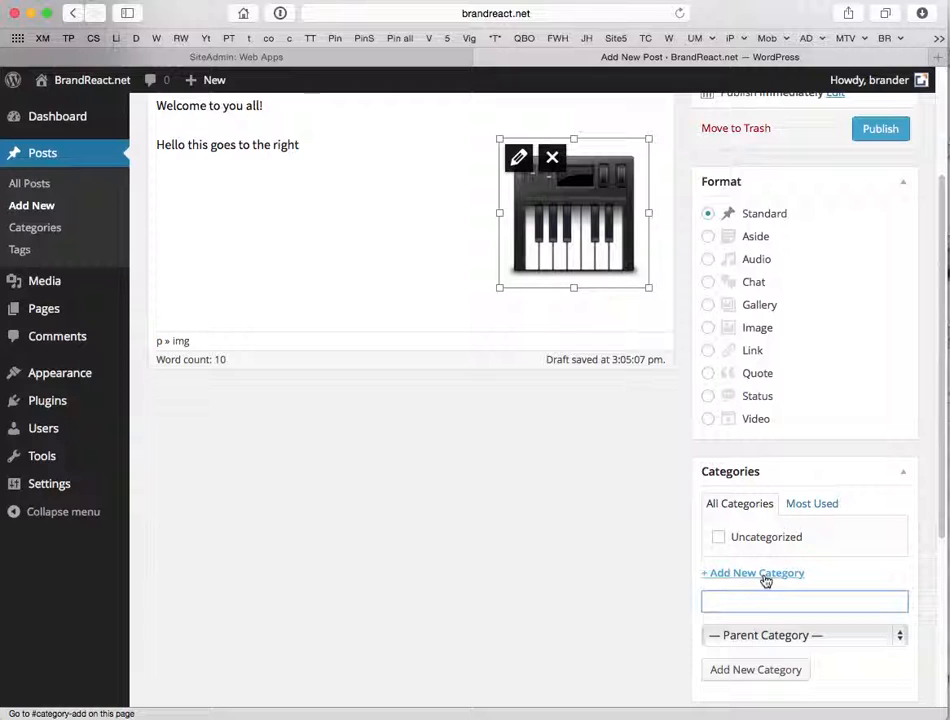
text(News)
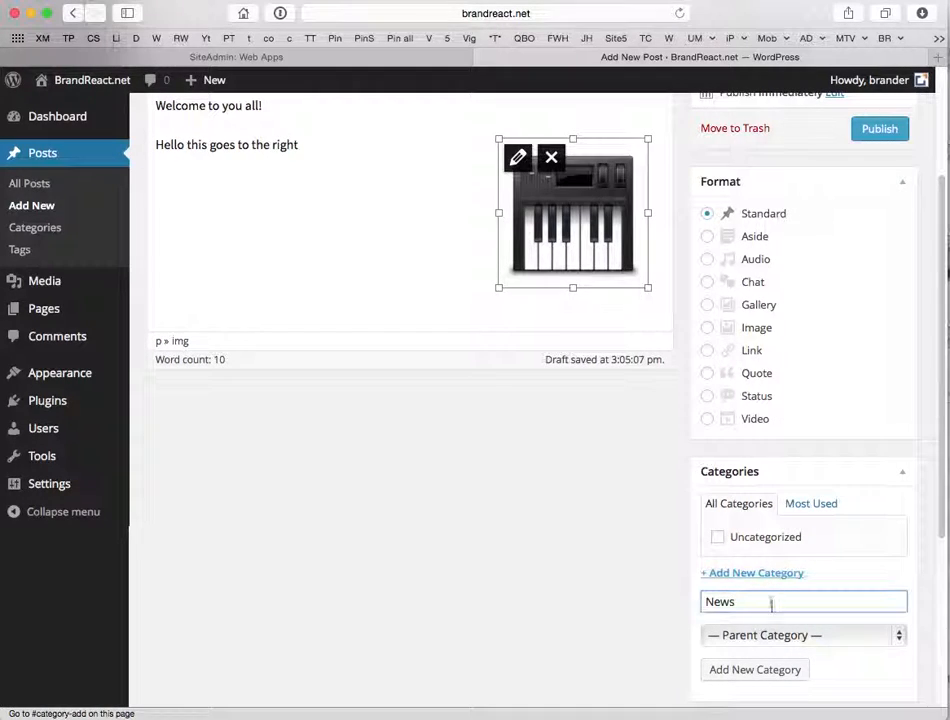
click(768, 670)
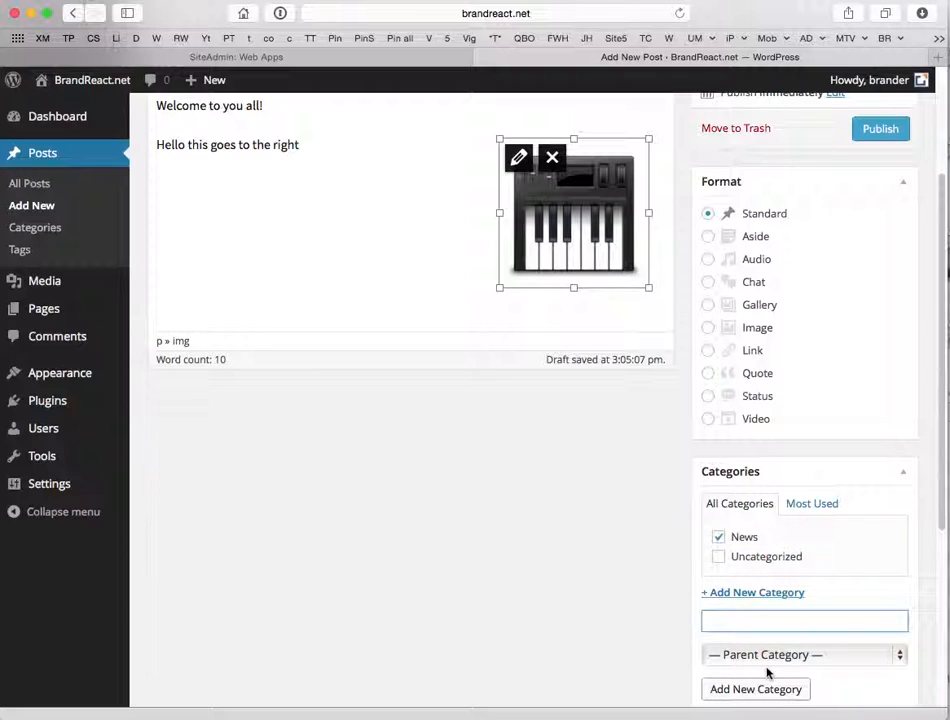
text(Tips)
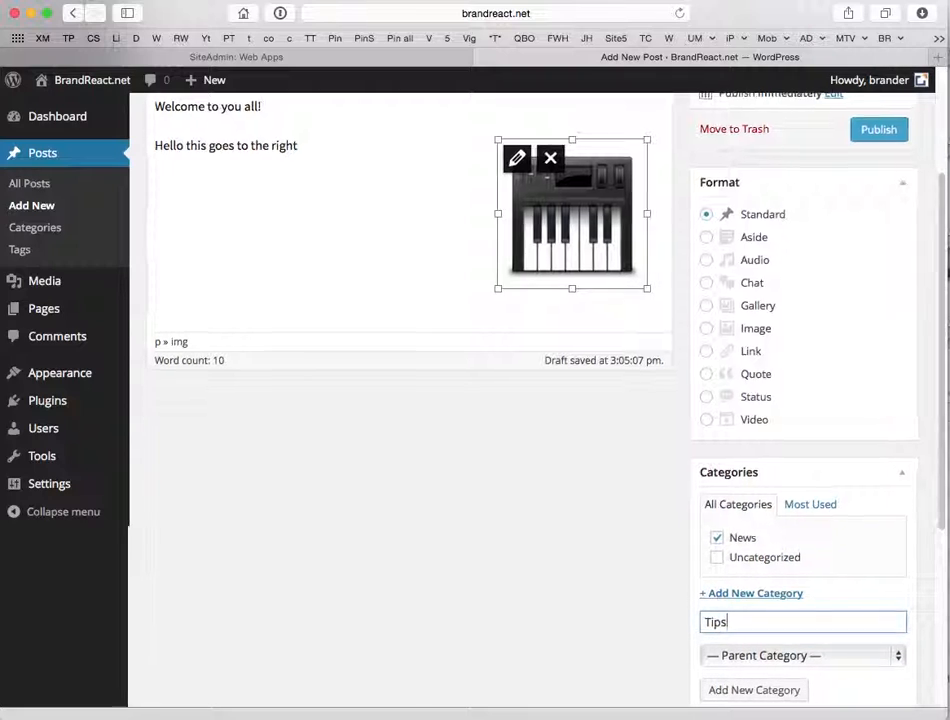
click(776, 689)
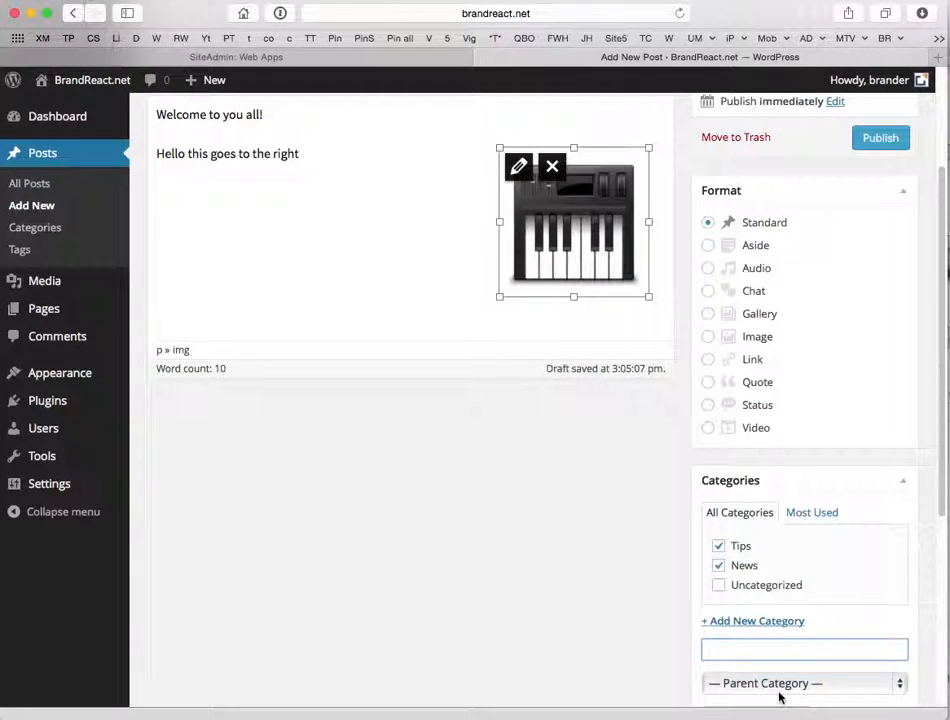
click(720, 566)
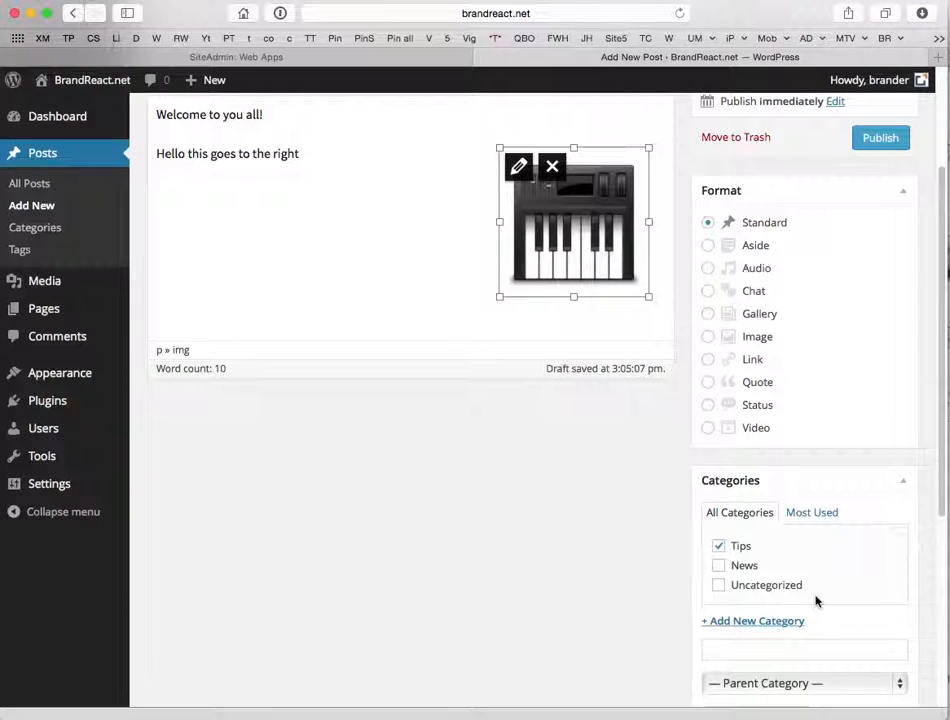
Step: Add the tags "BrandReact" and "Audio Panel" to the welcome post
scroll(816, 600, down, 5)
scroll(816, 600, down, 3)
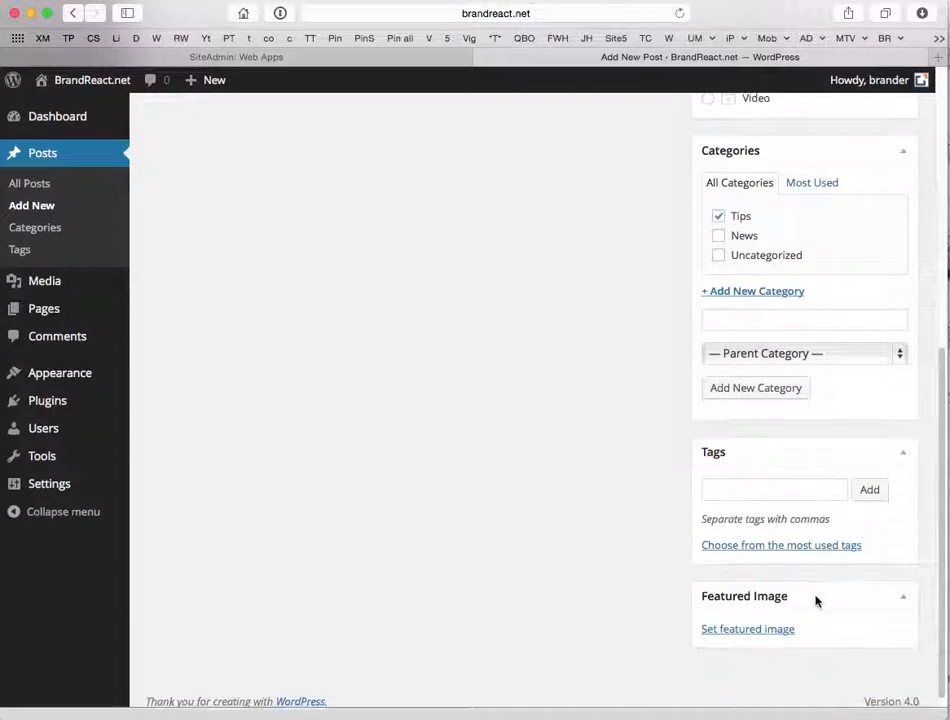
click(724, 488)
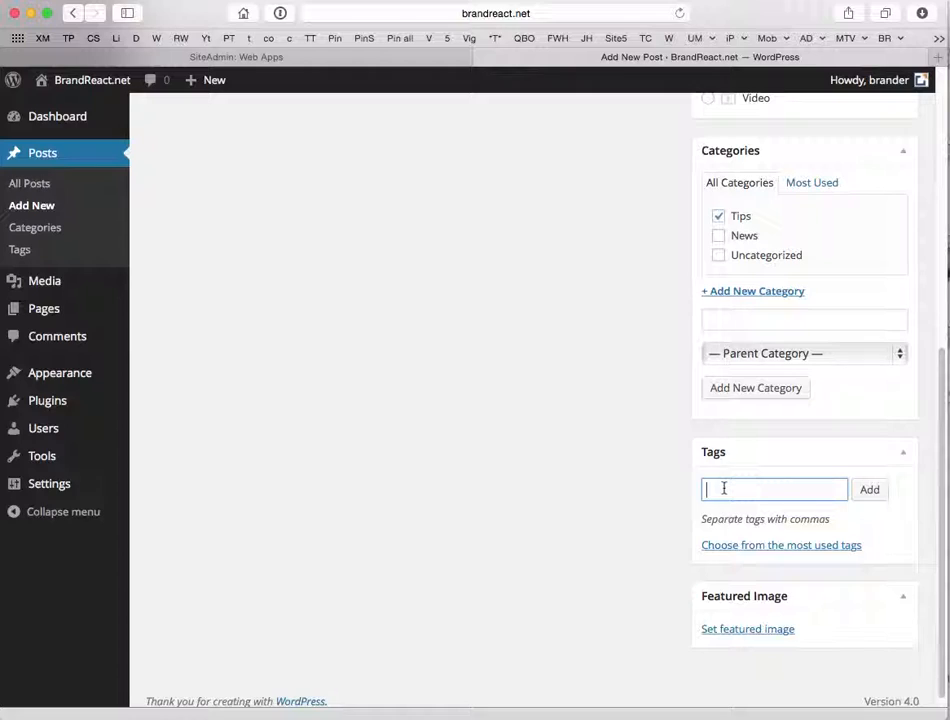
text(BrandReact, Audio Panel)
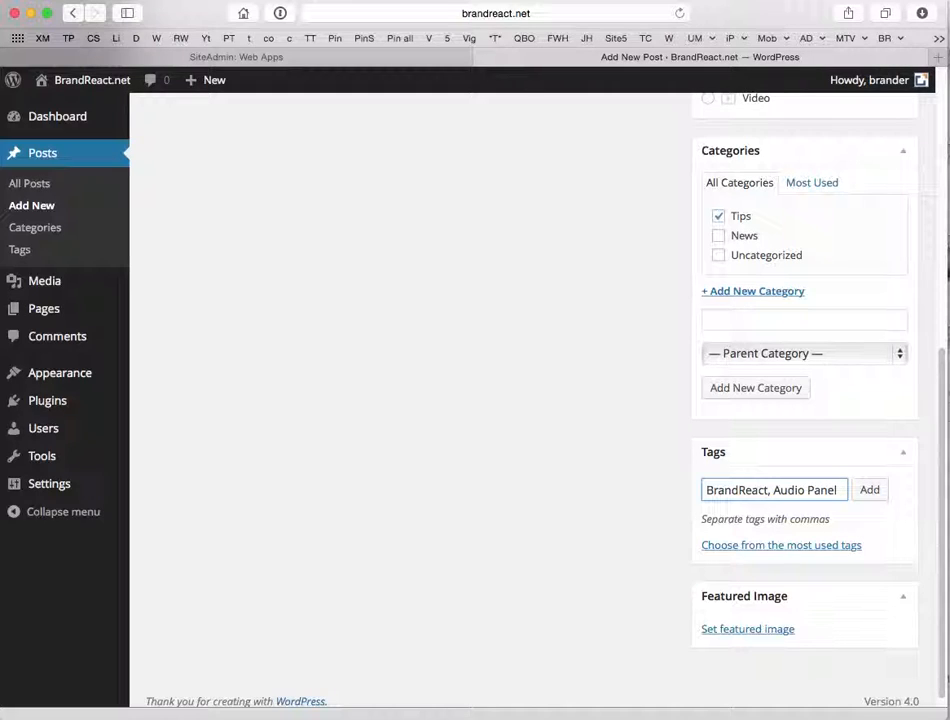
click(869, 492)
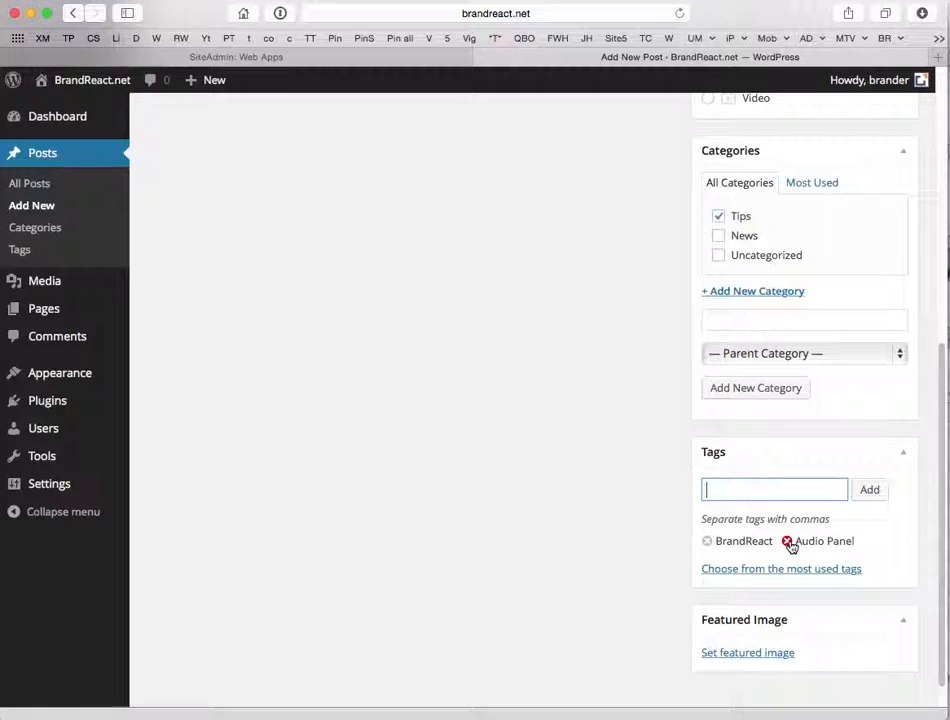
Step: Look at the publish date settings without changing them and publish the welcome post immediately
scroll(790, 545, up, 10)
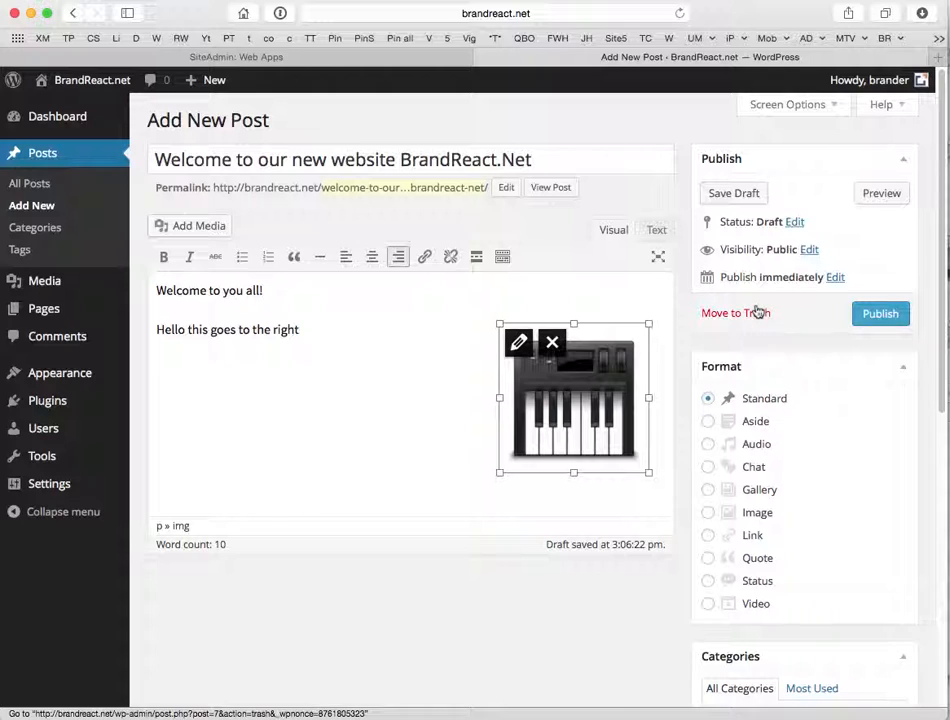
click(835, 278)
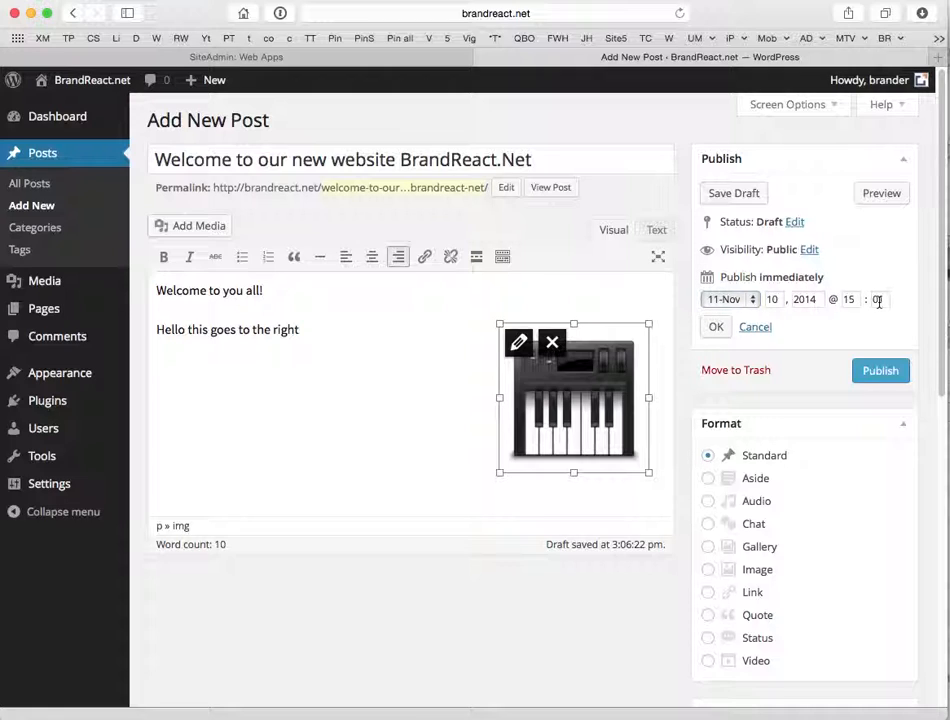
click(756, 328)
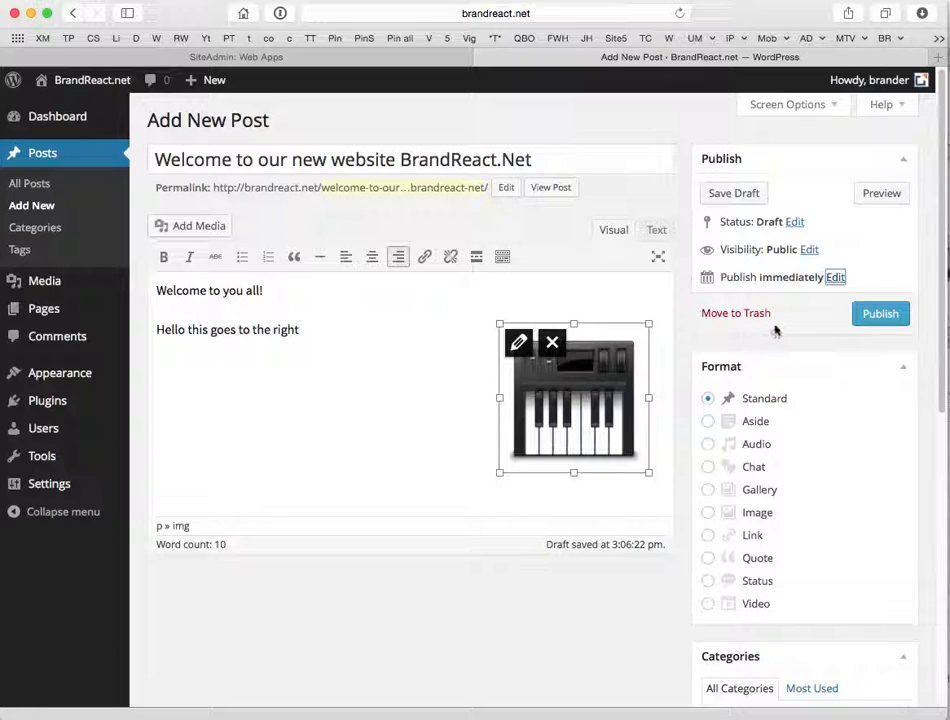
click(879, 316)
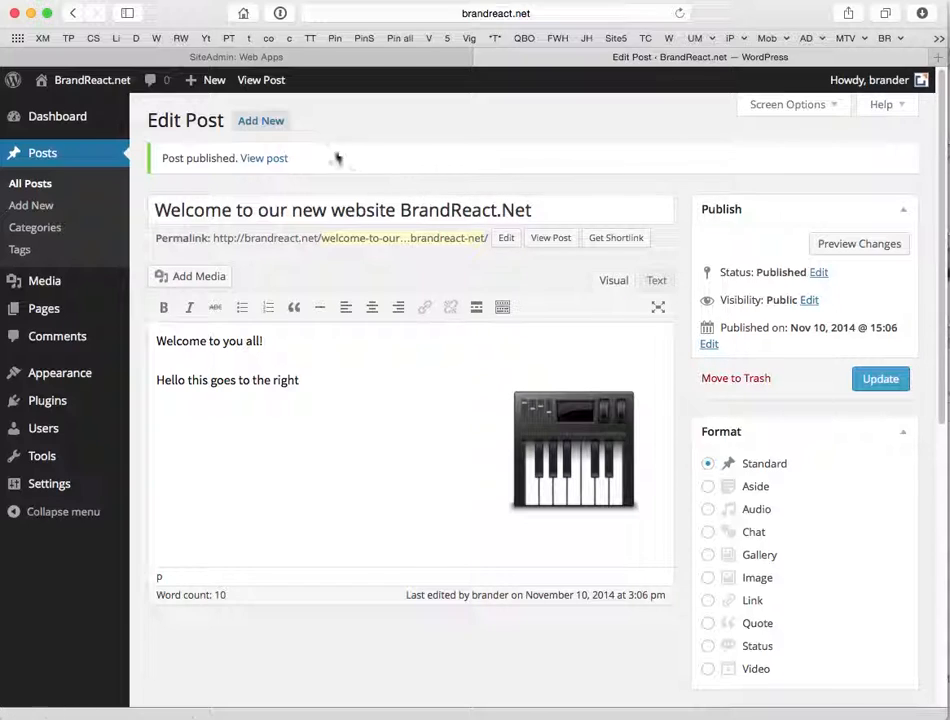
Step: Visit the live site and review the published welcome post and the footer widgets on its front page
mouse_move(89, 85)
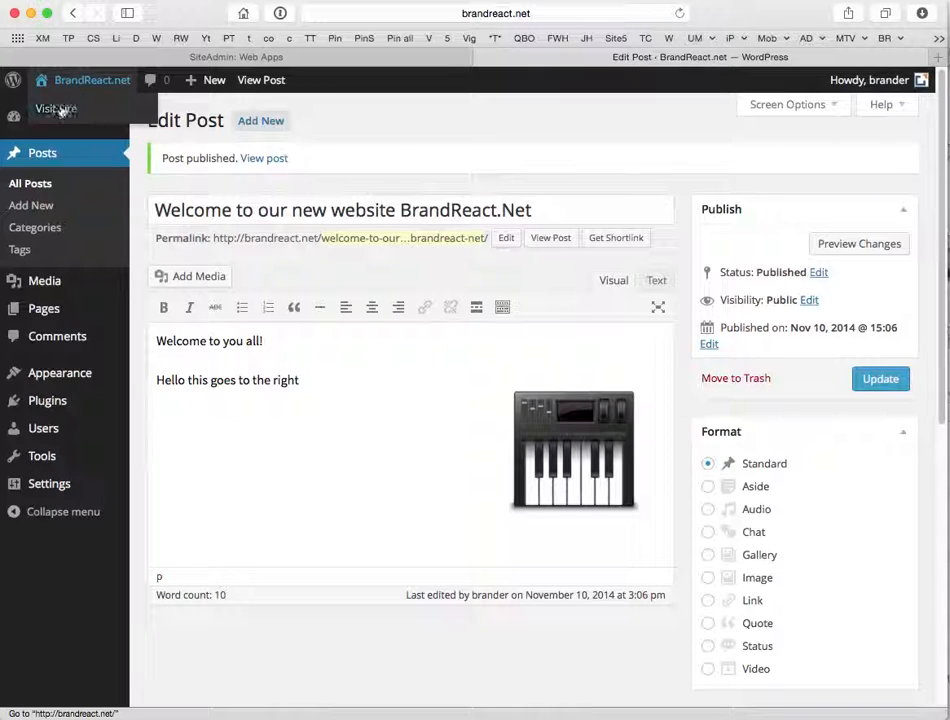
click(57, 110)
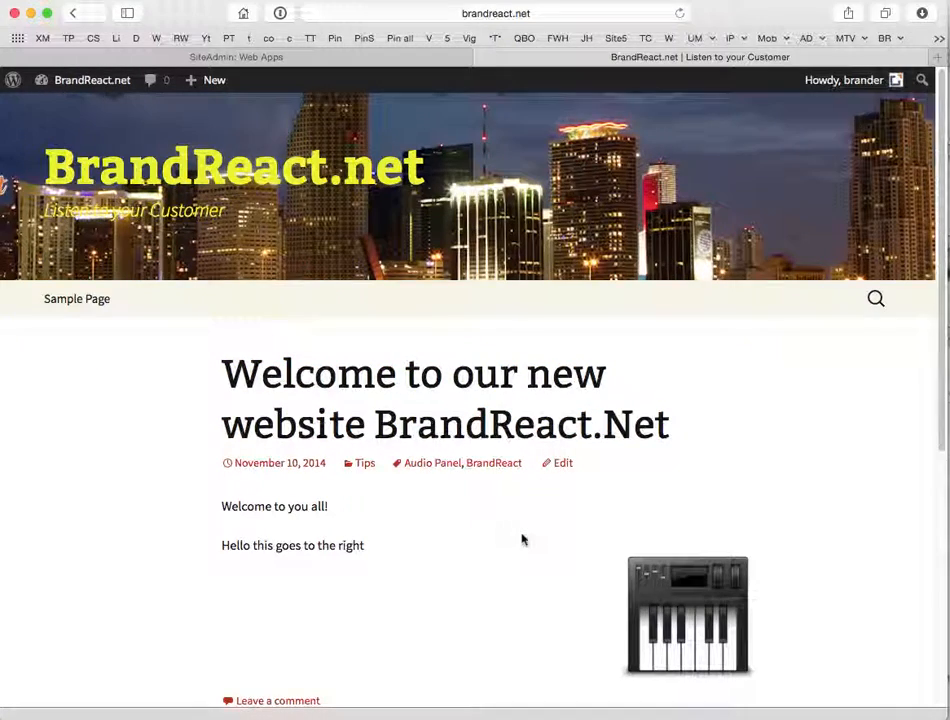
scroll(521, 540, down, 5)
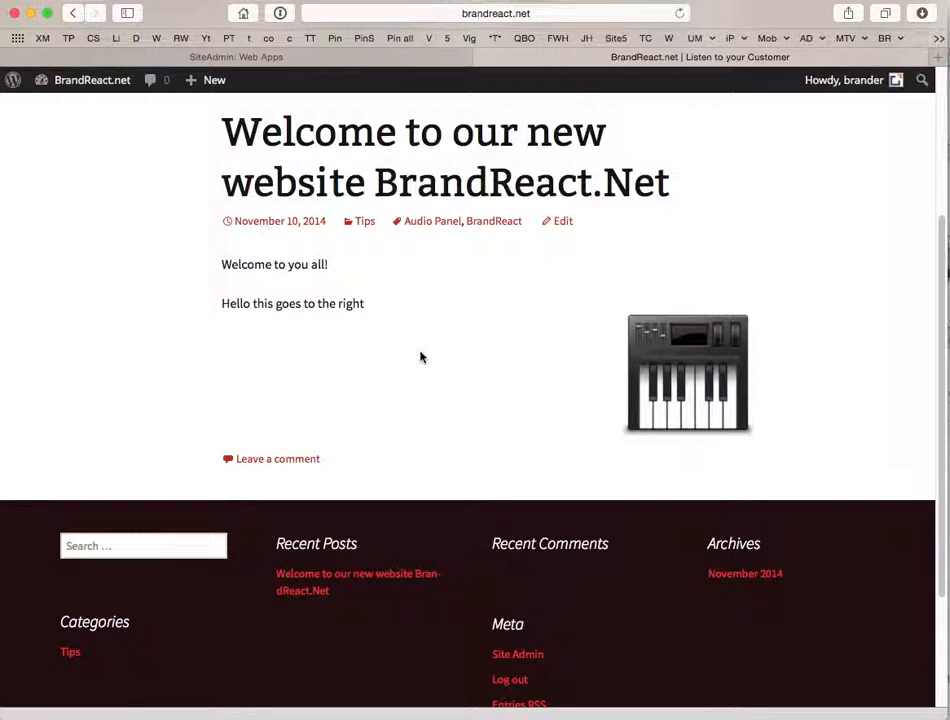
Step: Start a new post from the live site and title it "This is the second post"
mouse_move(84, 86)
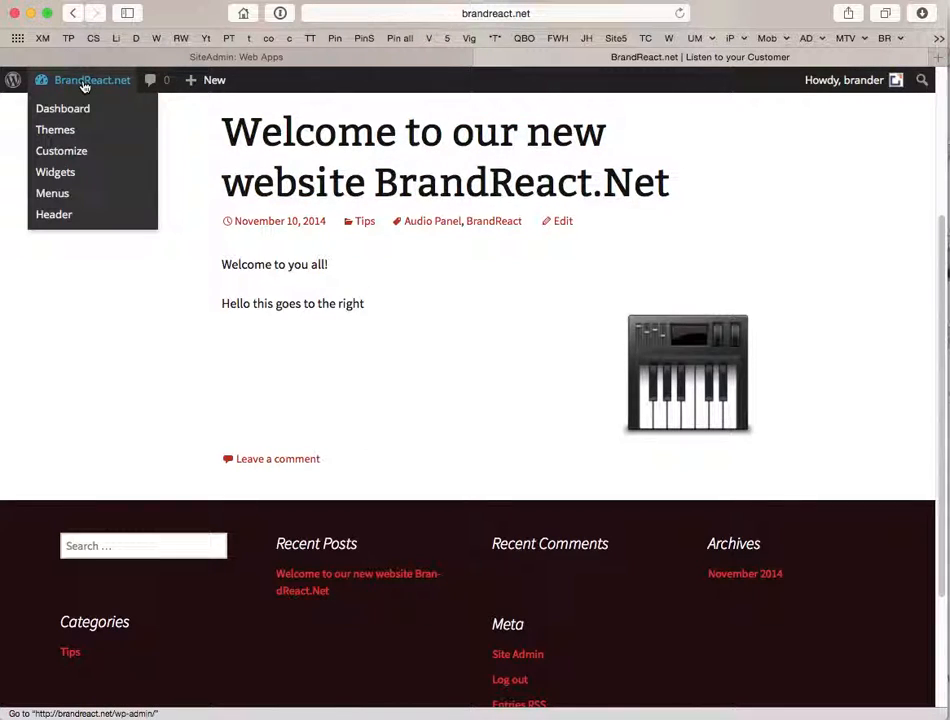
mouse_move(216, 82)
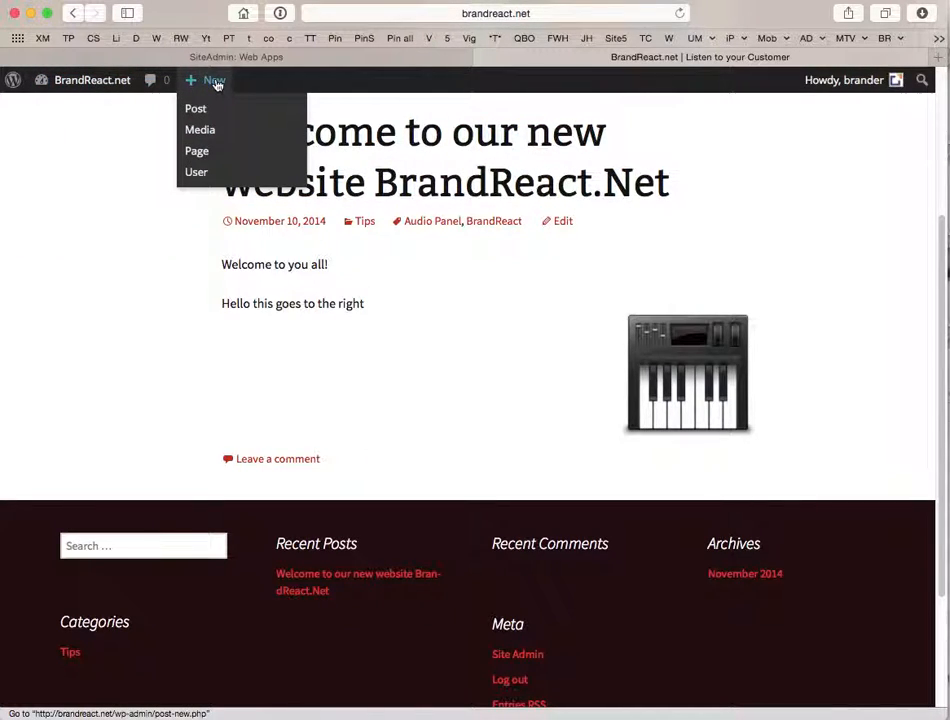
click(196, 110)
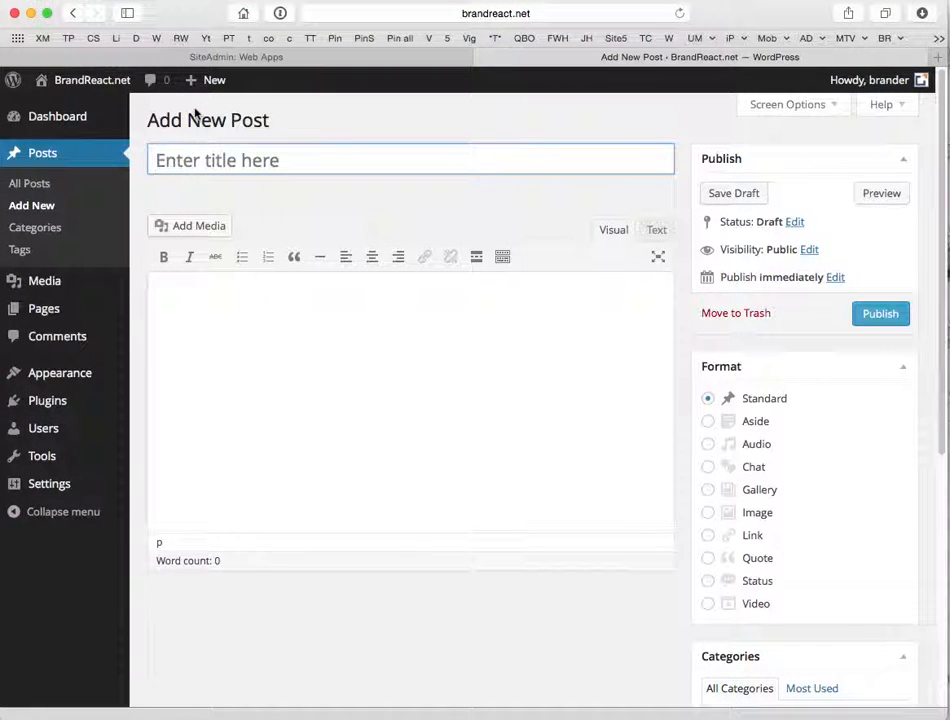
text(Thi)
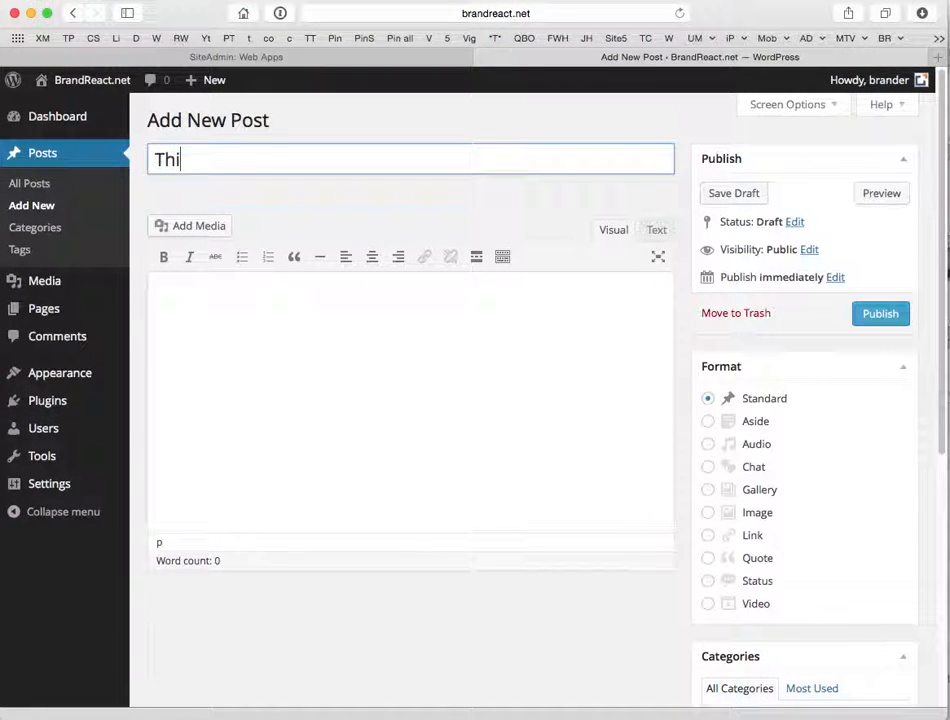
text(s is the se)
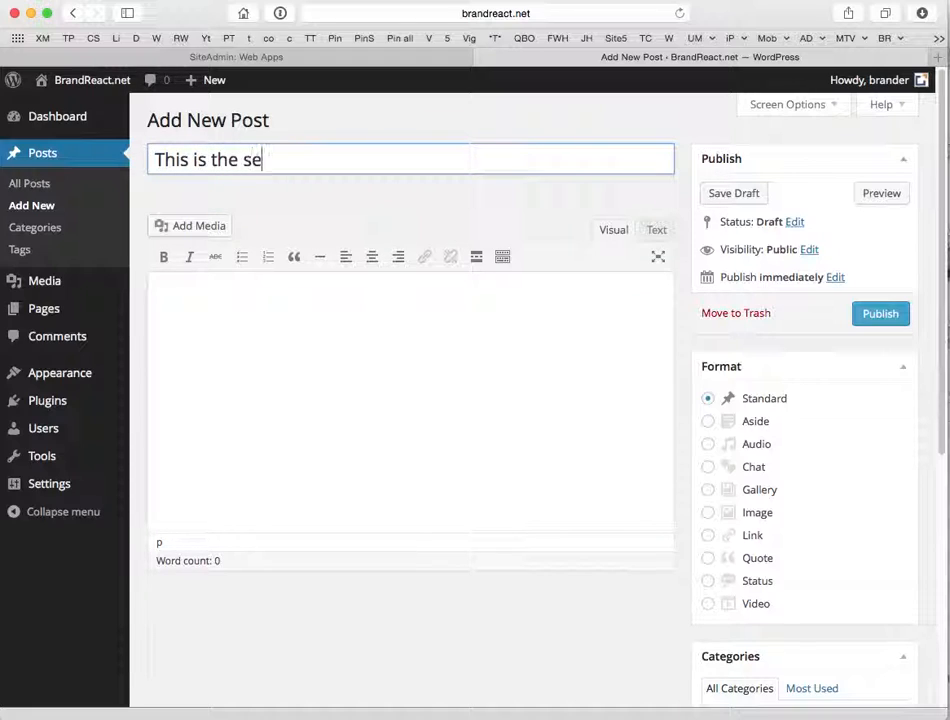
text(cond p)
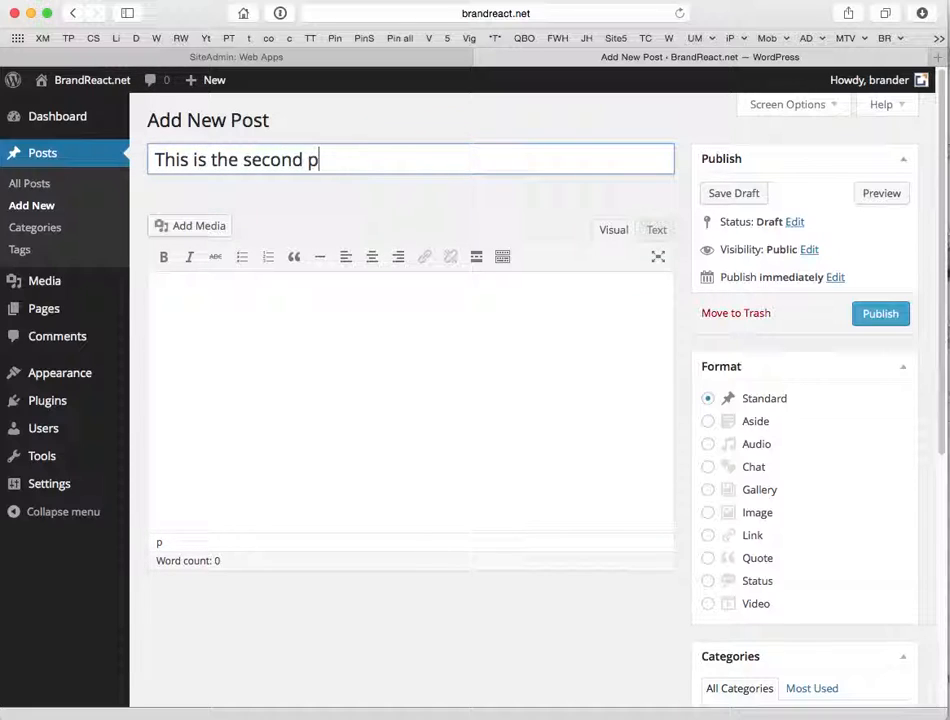
text(ost)
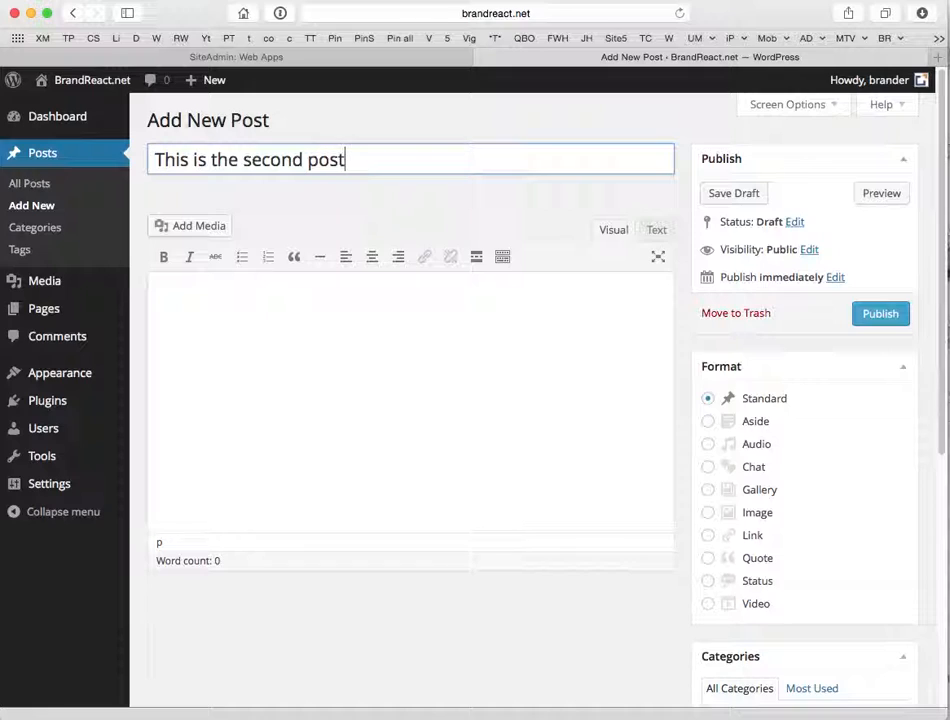
Step: Write "Where will this end up???" as the second post's body text and begin a new paragraph below it
click(170, 292)
text(Where)
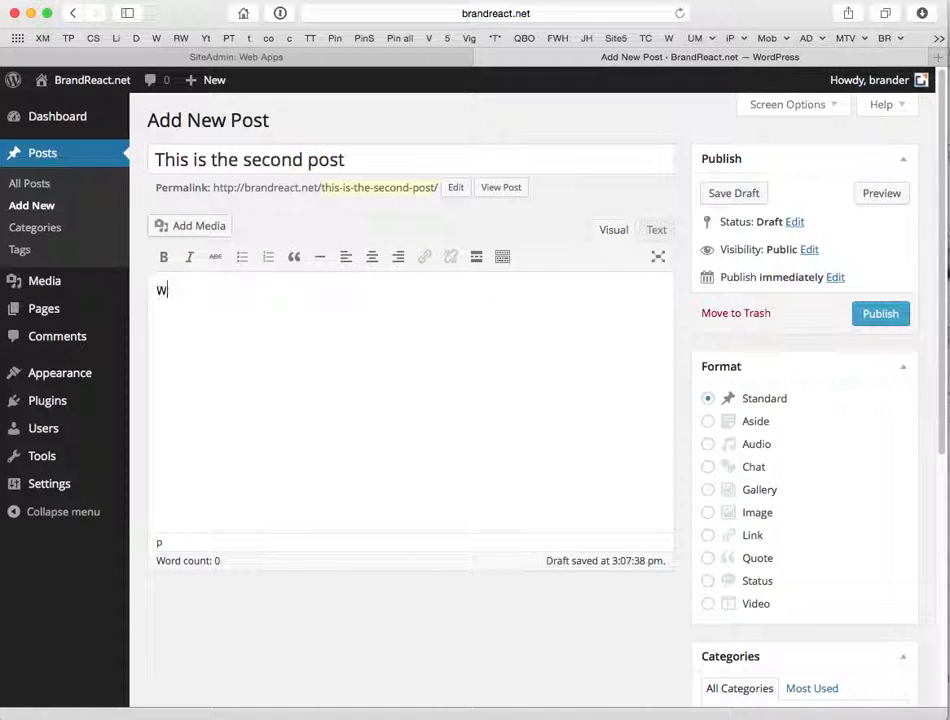
text(ill this end up???)
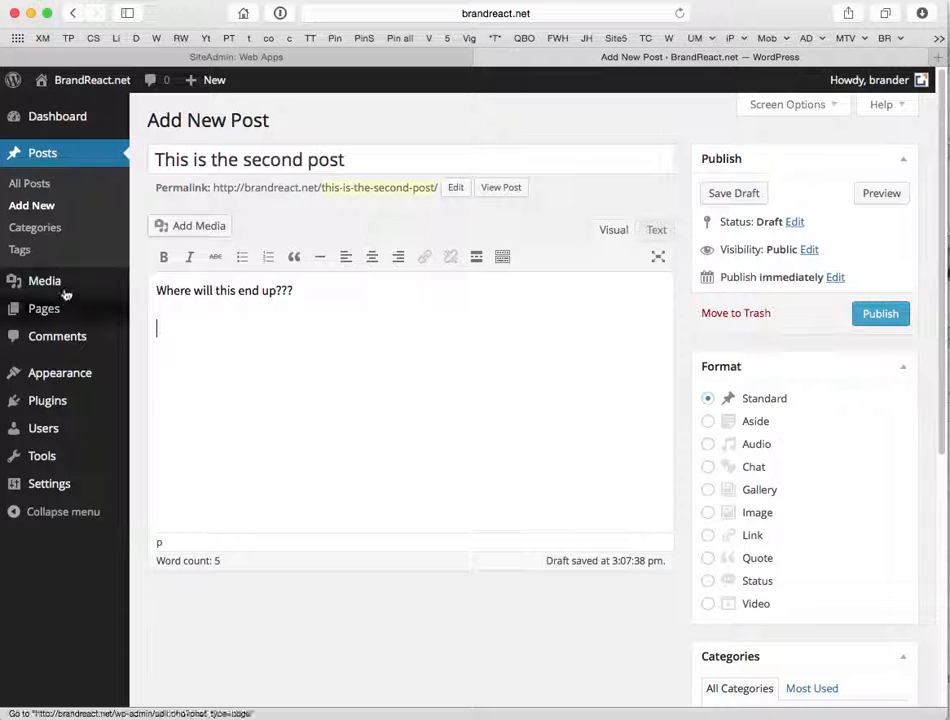
Step: Upload Aperture.jpg from the AppleIcons folder to the media library for the second post
click(191, 232)
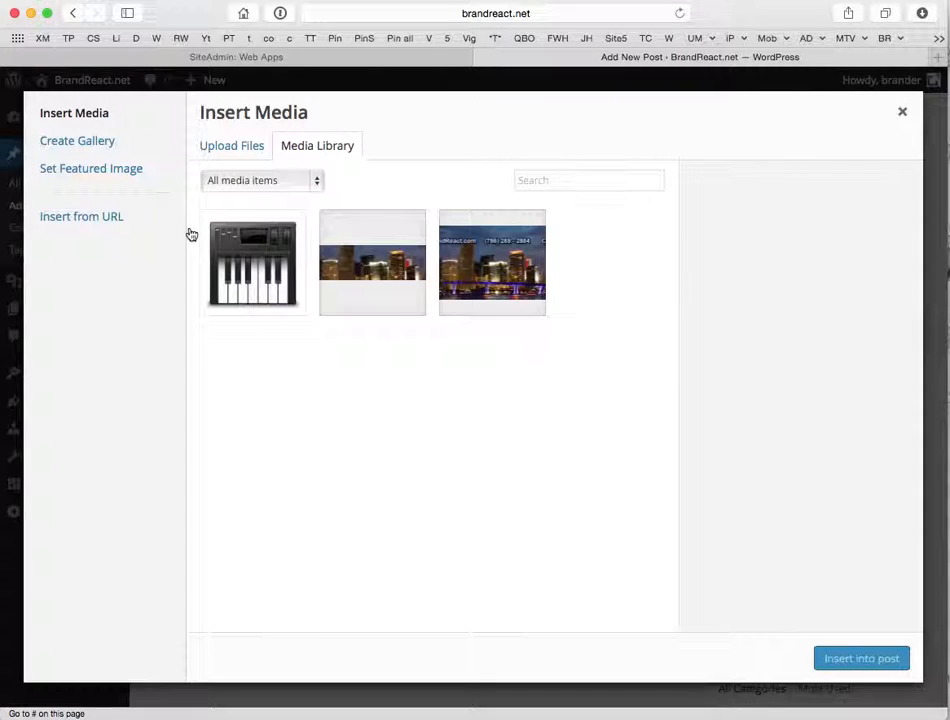
click(233, 152)
click(554, 388)
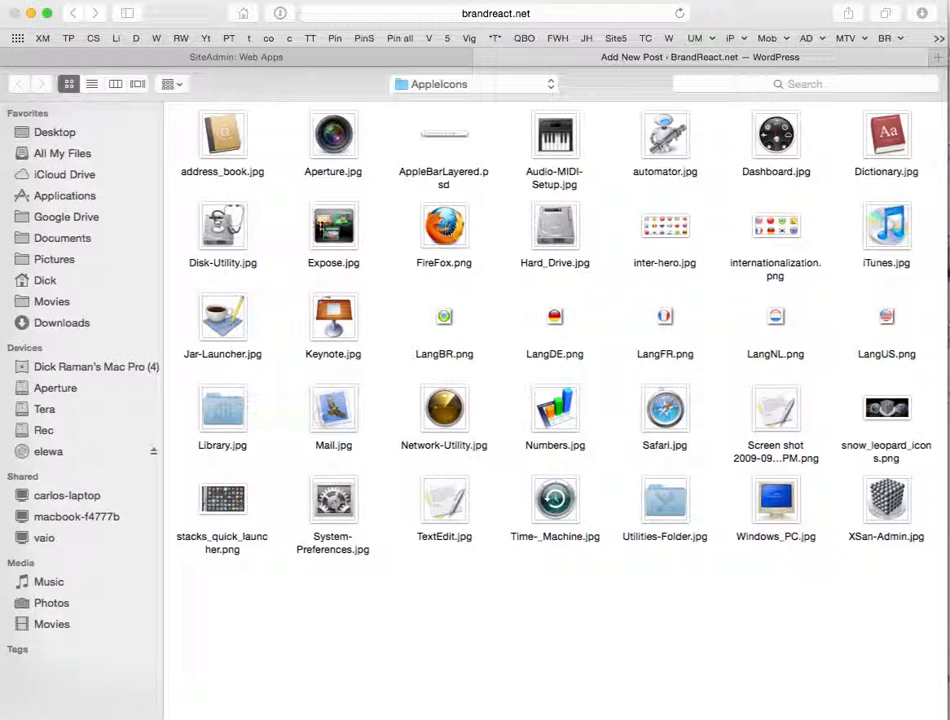
click(333, 135)
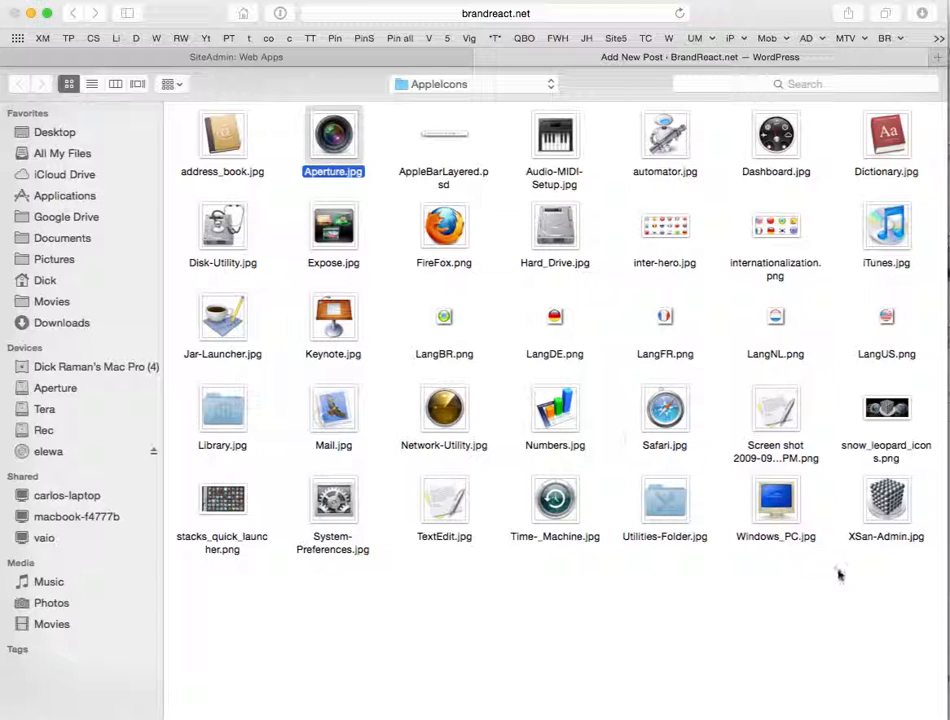
double_click(342, 147)
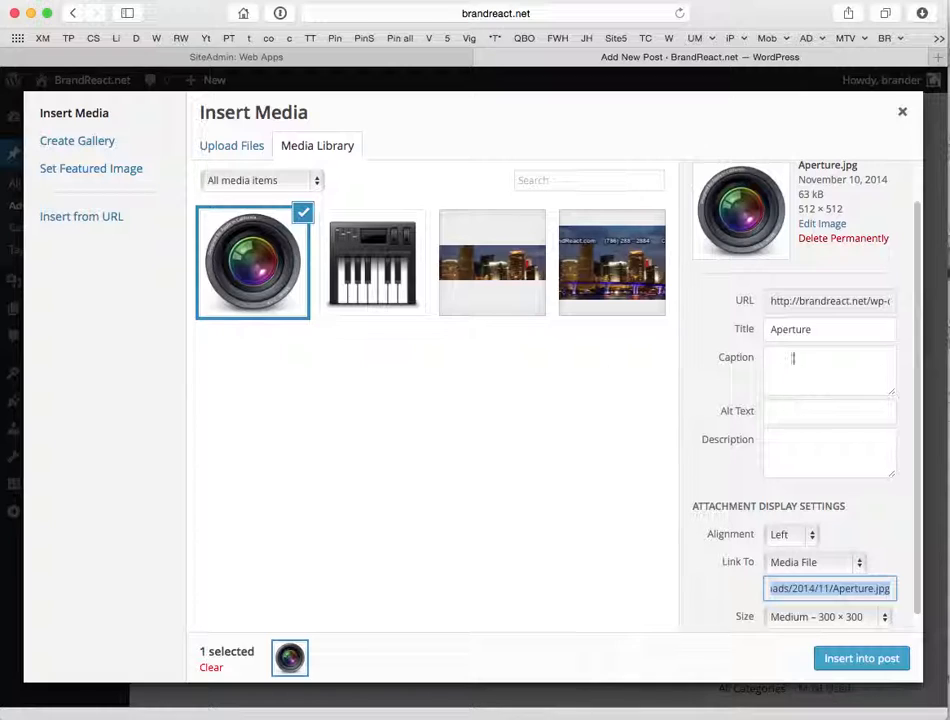
Step: Set the uploaded image's title, alt text and description to "BrandReact Aperture"
click(772, 330)
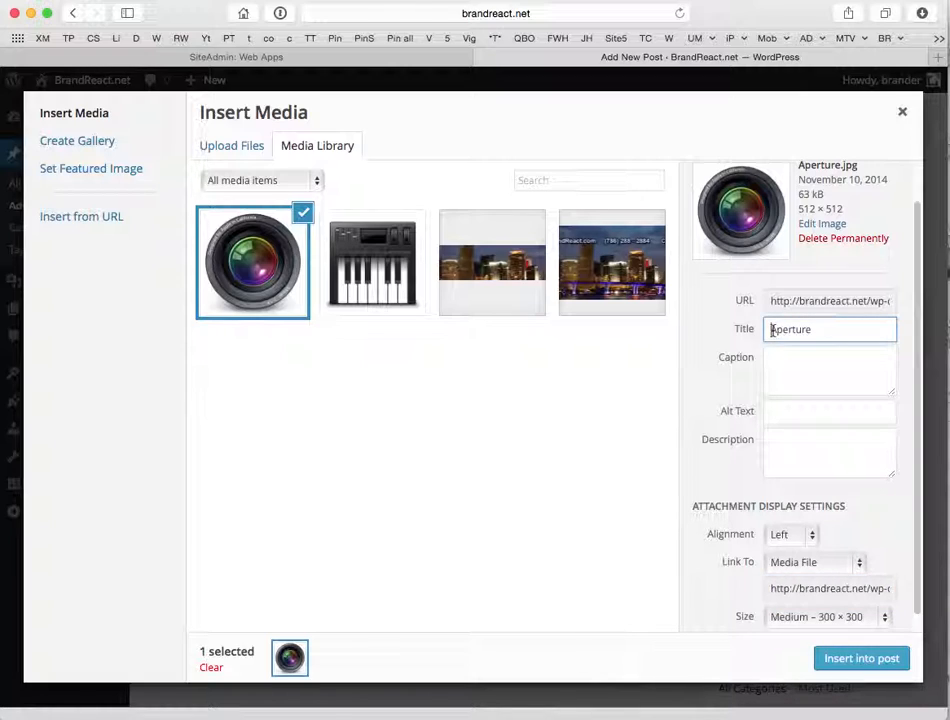
text(BrandReact)
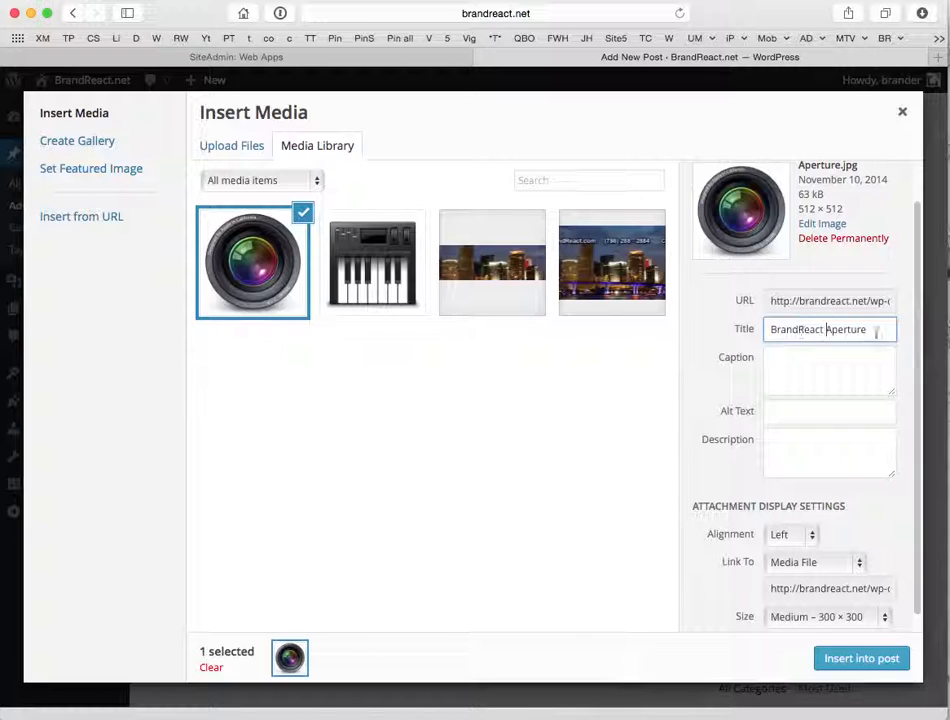
drag(842, 331, 742, 333)
key(super+c)
click(782, 412)
key(super+v)
click(786, 441)
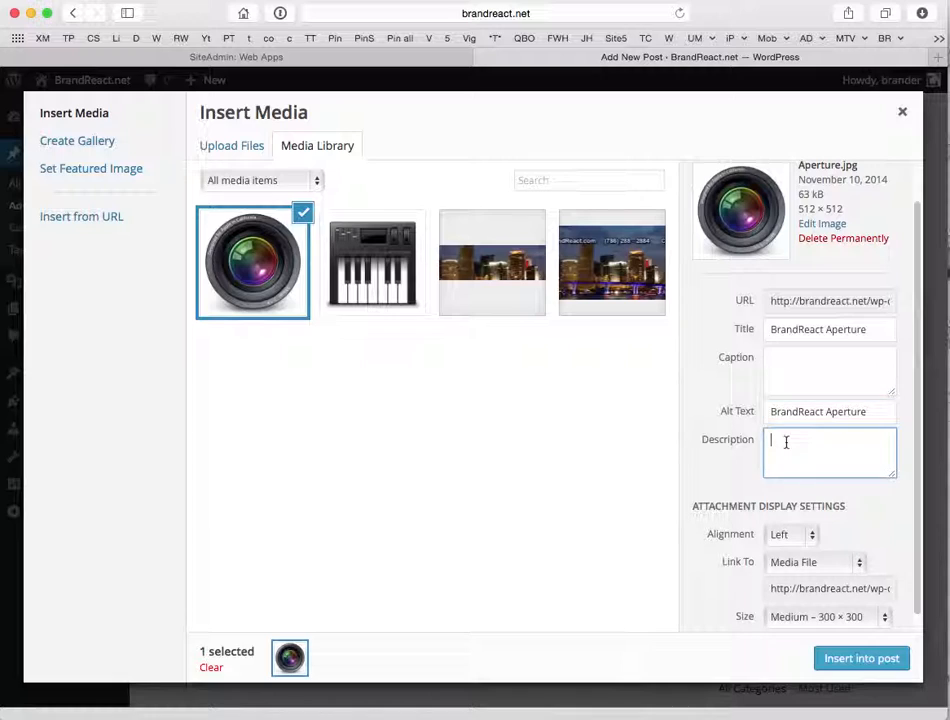
key(super+v)
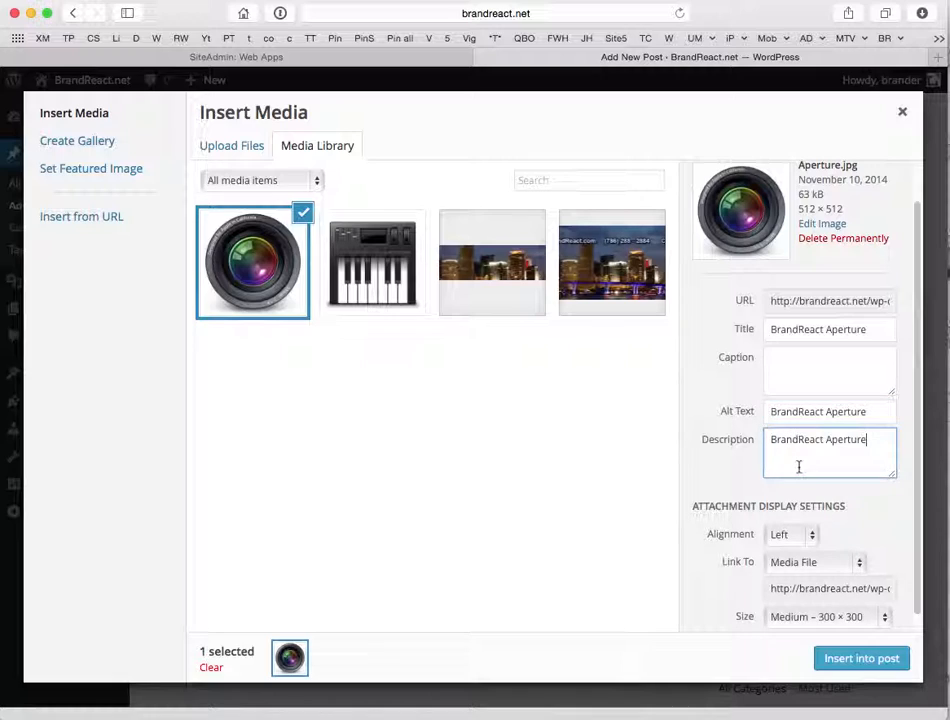
Step: Set the image's link to None and insert it into the second post
click(812, 566)
click(808, 609)
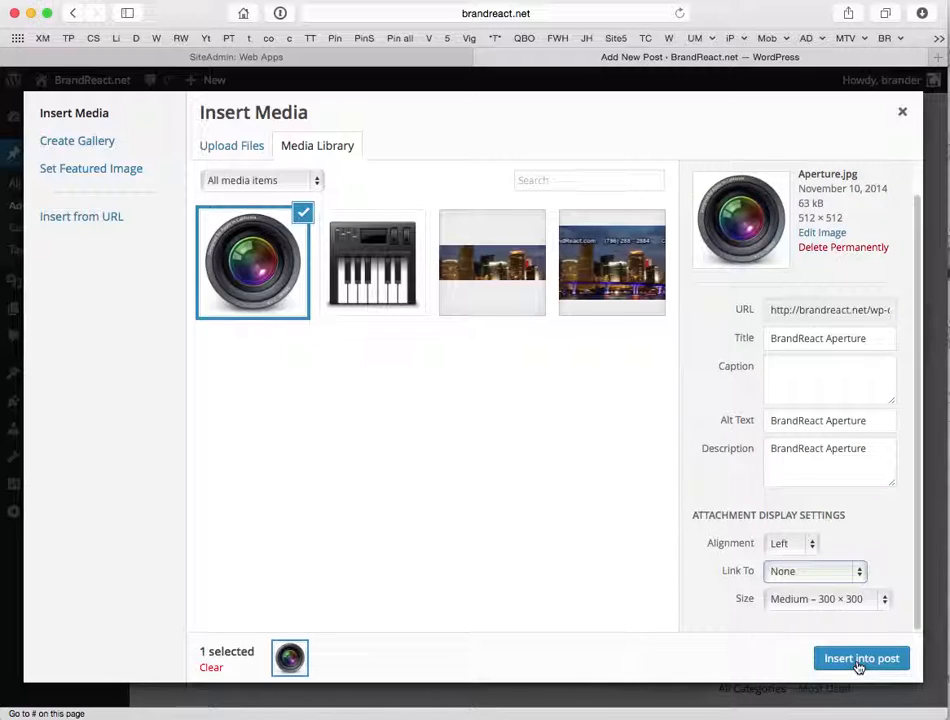
click(858, 665)
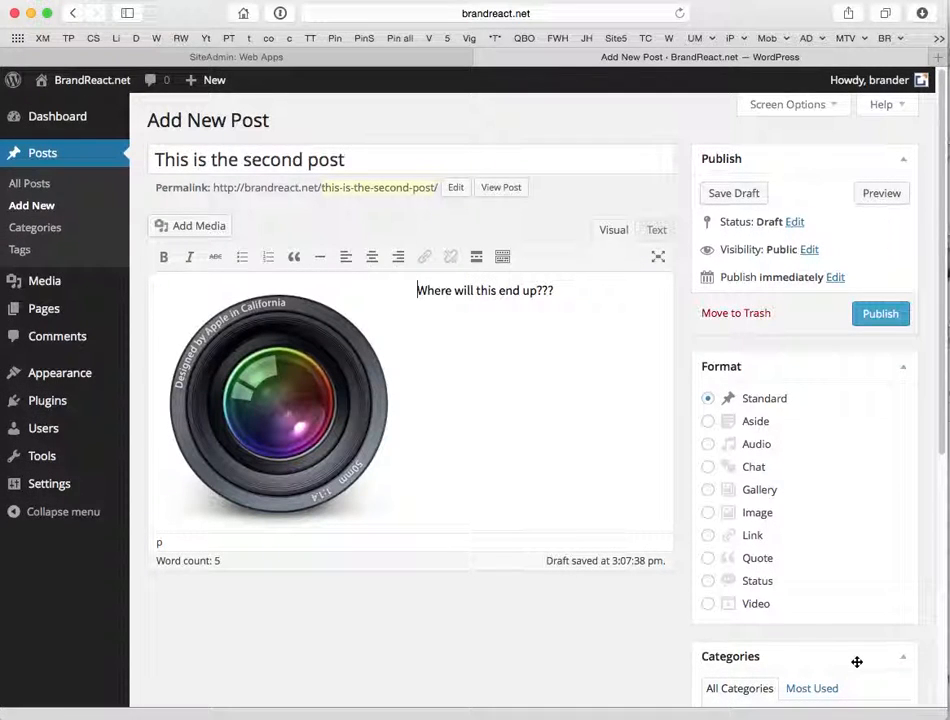
Step: Assign the second post to the Tips category and add the tags "BrandReact" and "Aperture"
scroll(821, 627, down, 5)
click(718, 366)
click(736, 510)
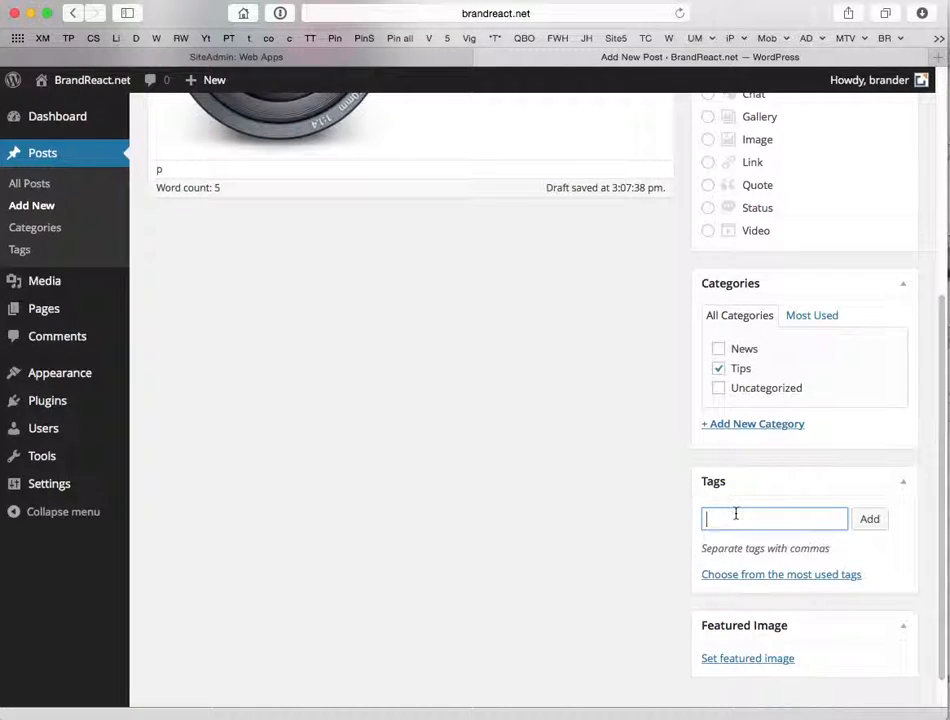
text(arandRe)
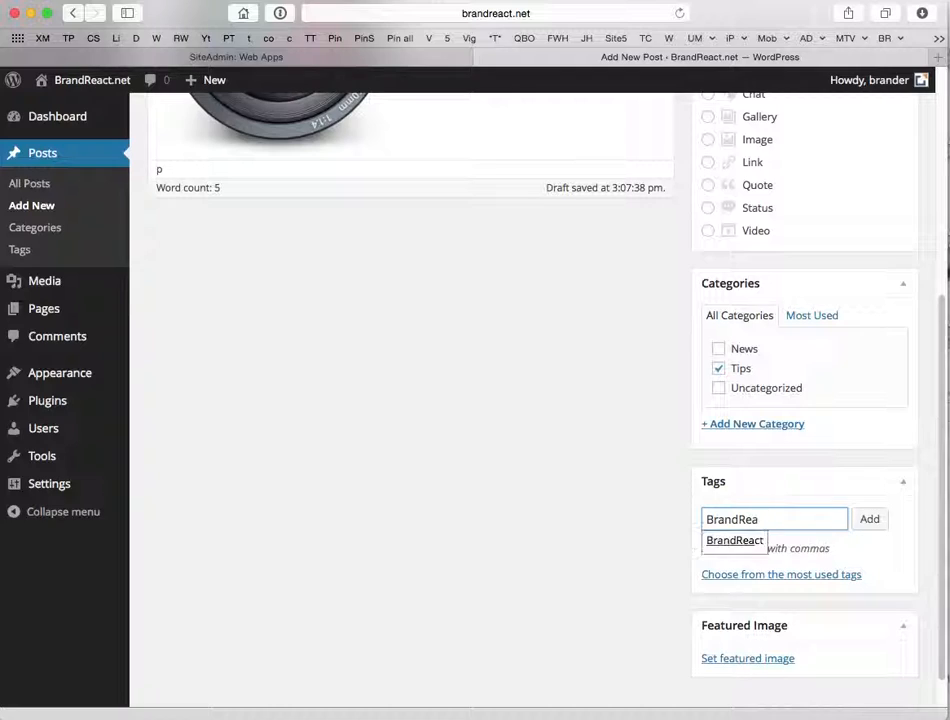
text(act, Aperture)
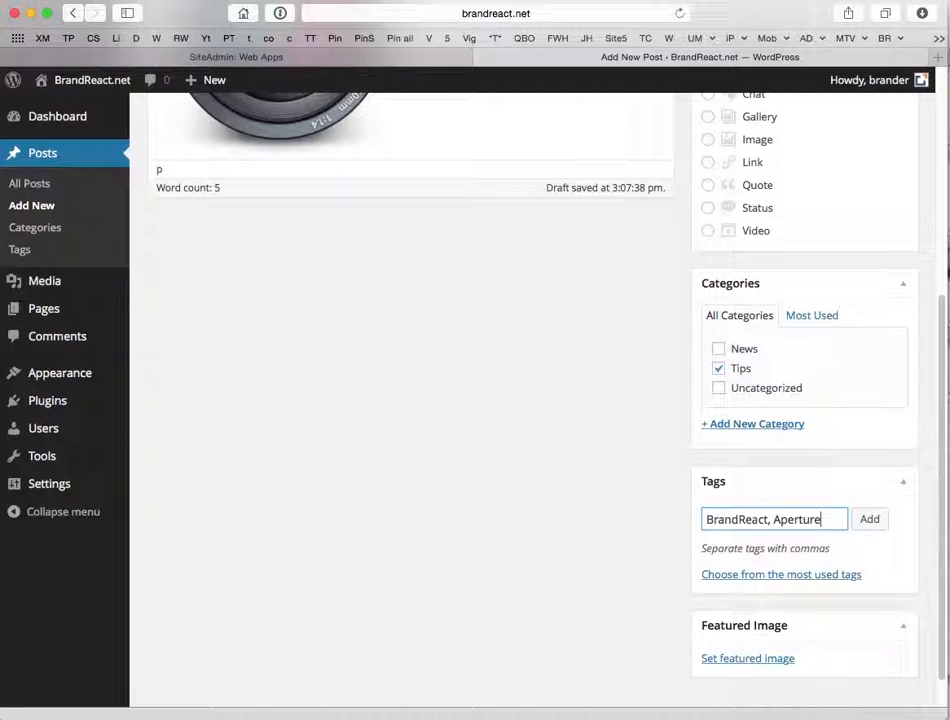
click(871, 520)
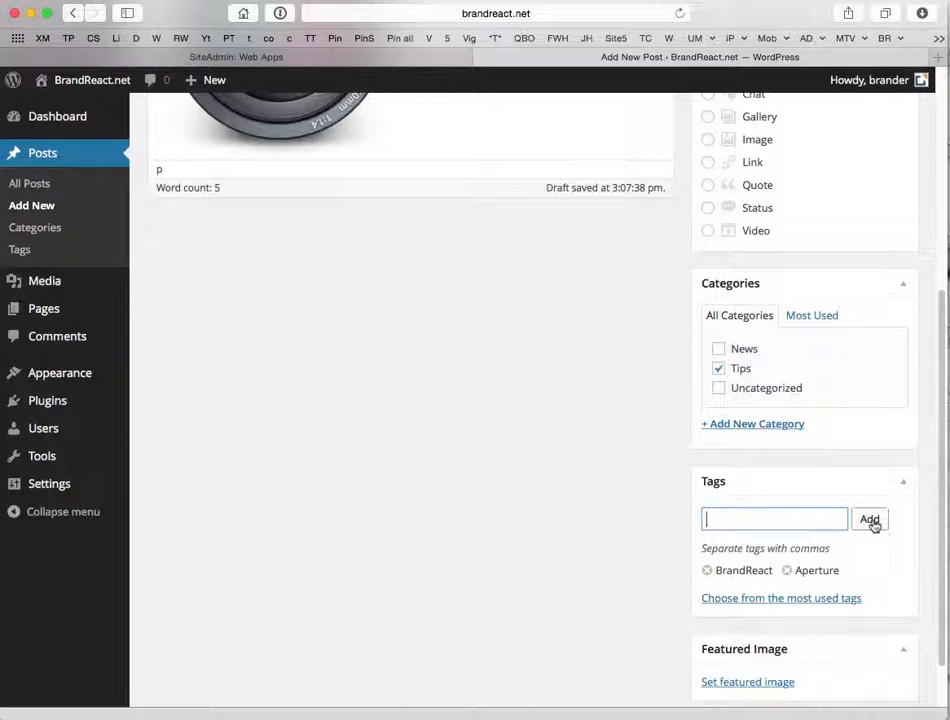
Step: Publish the second post and review the order of both posts on the live site's front page
scroll(873, 525, up, 5)
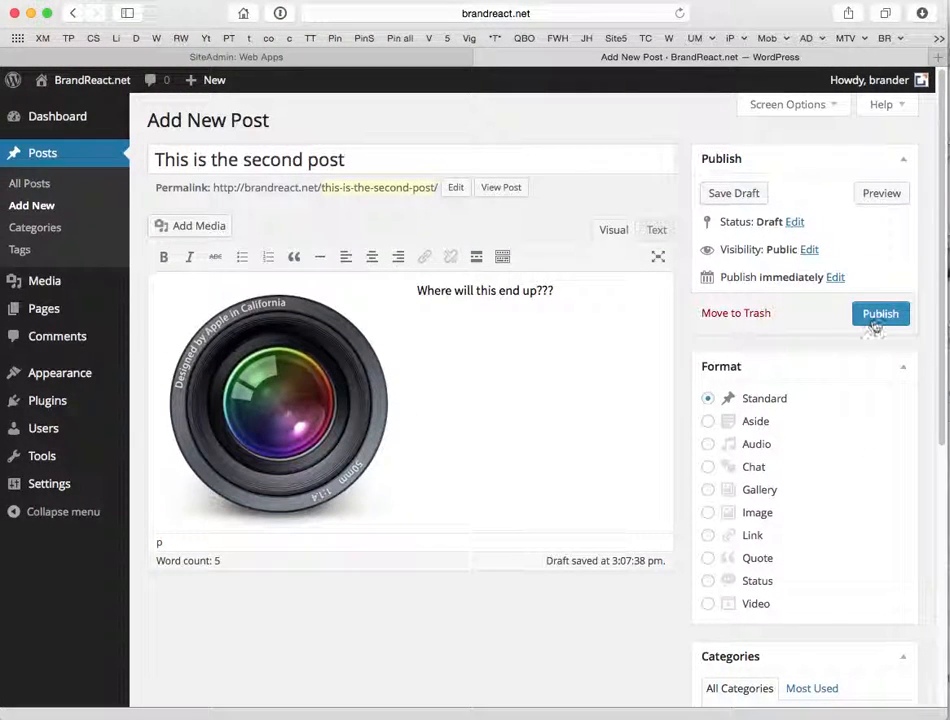
click(876, 320)
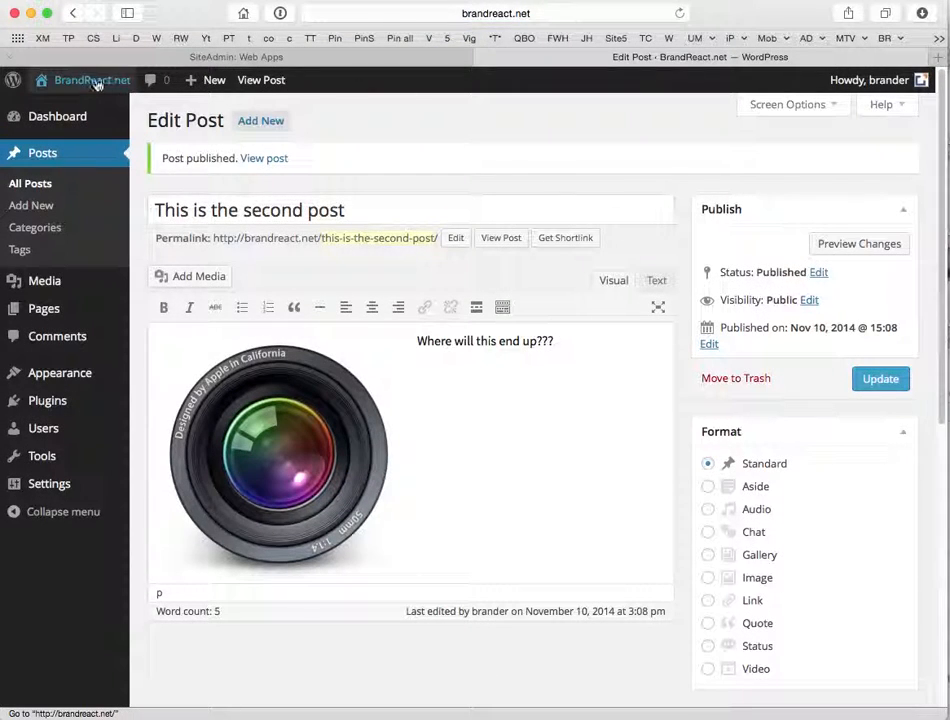
mouse_move(93, 82)
click(67, 112)
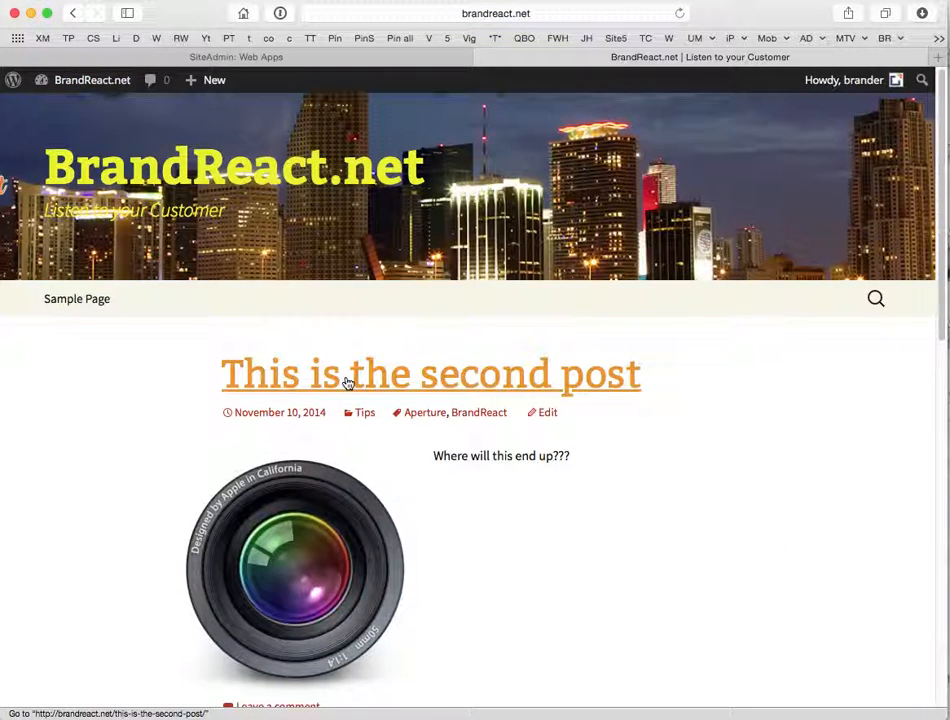
scroll(347, 383, down, 5)
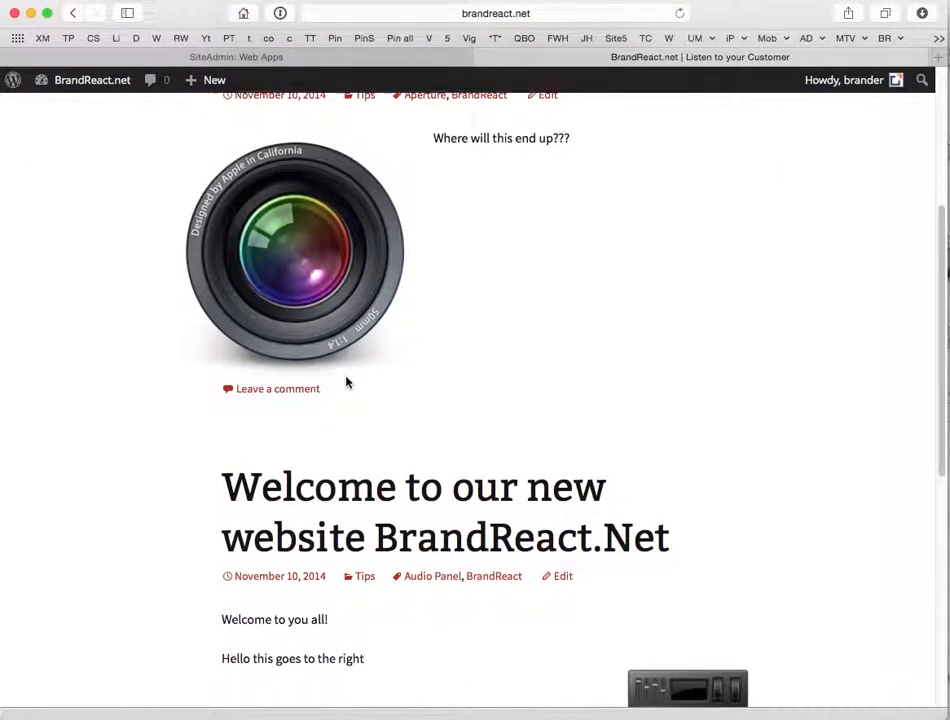
scroll(347, 383, down, 2)
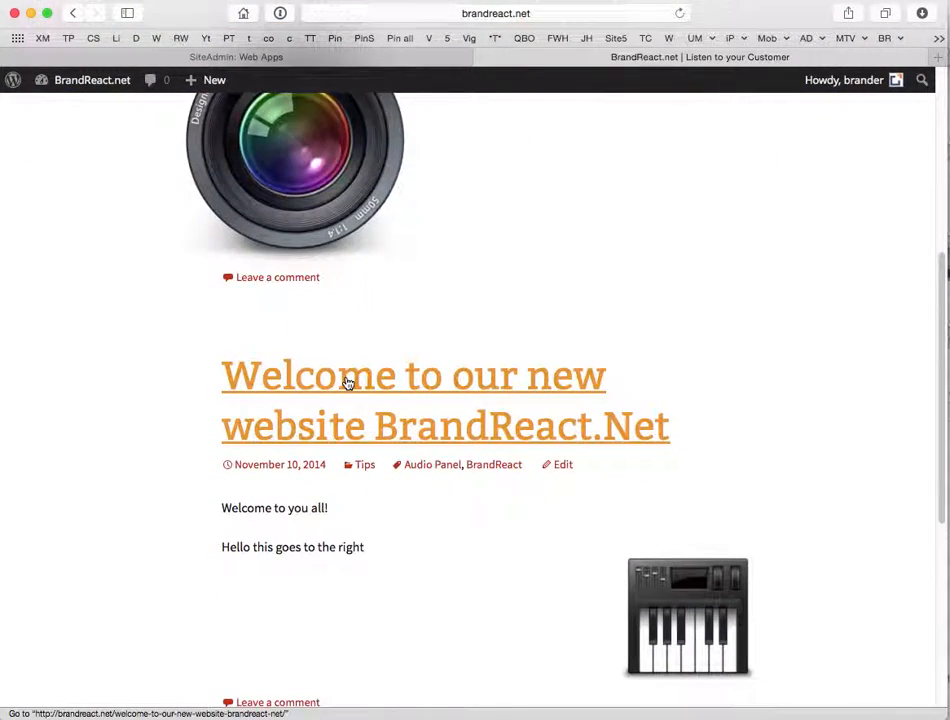
scroll(347, 383, down, 3)
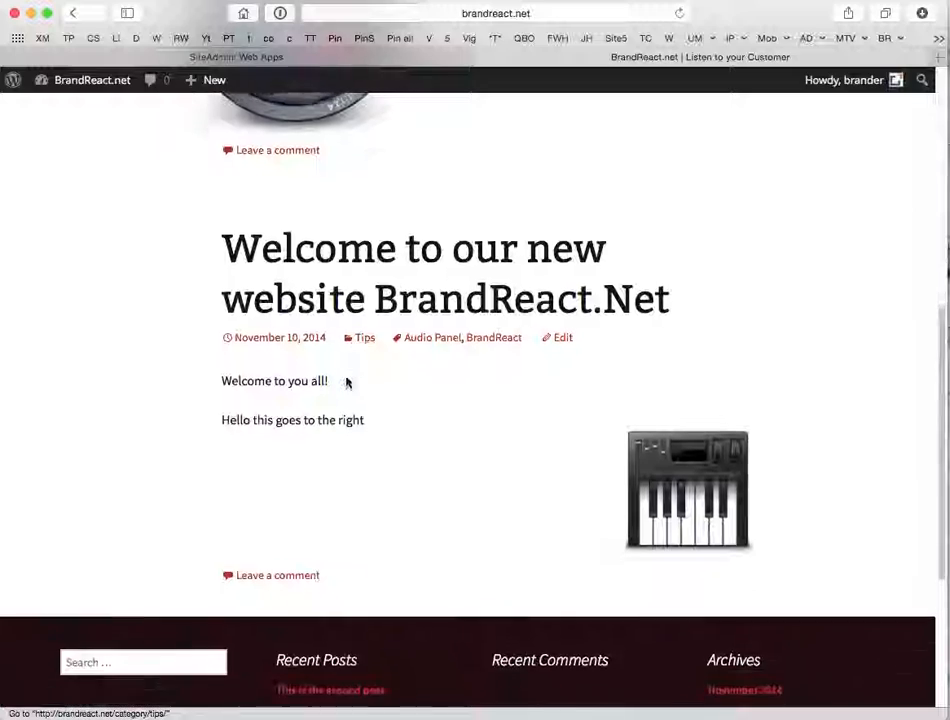
scroll(347, 383, up, 8)
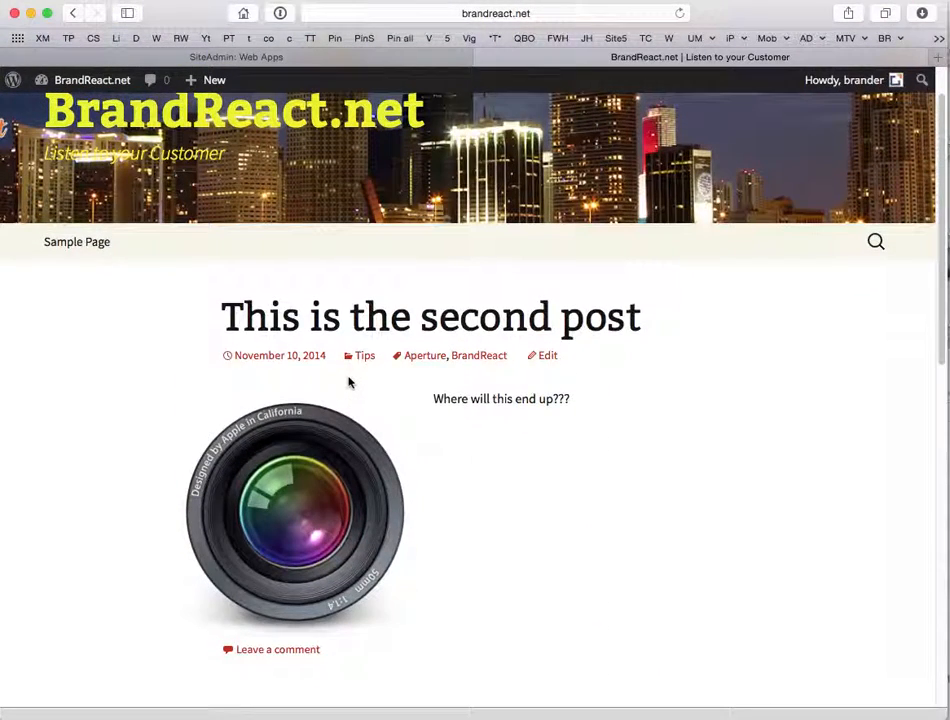
scroll(349, 383, up, 2)
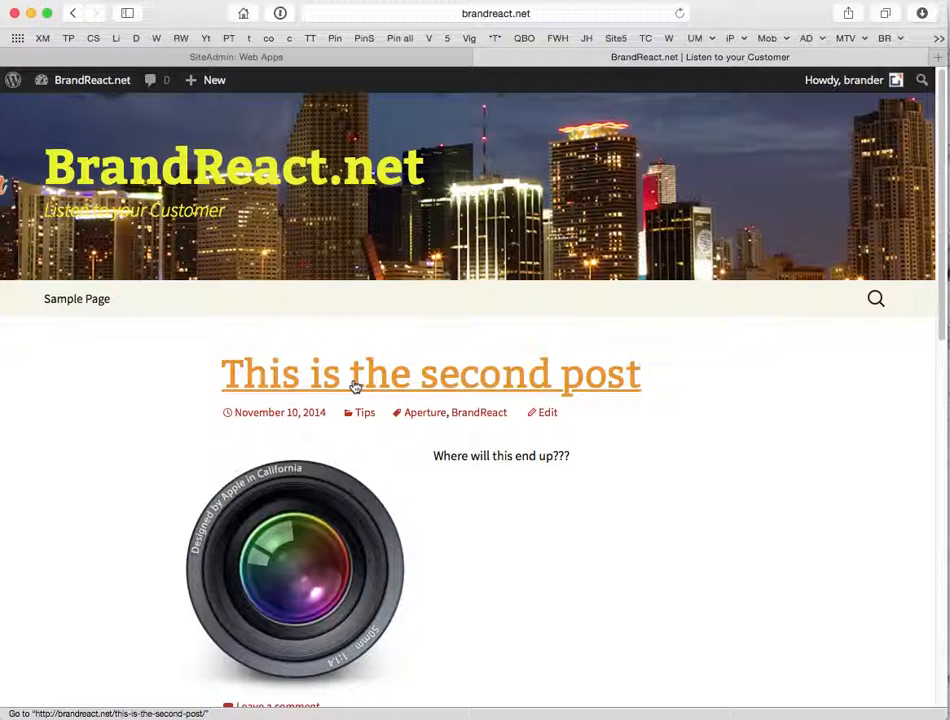
Step: Return from the live site to the dashboard and start a new page titled "About Us"
mouse_move(833, 86)
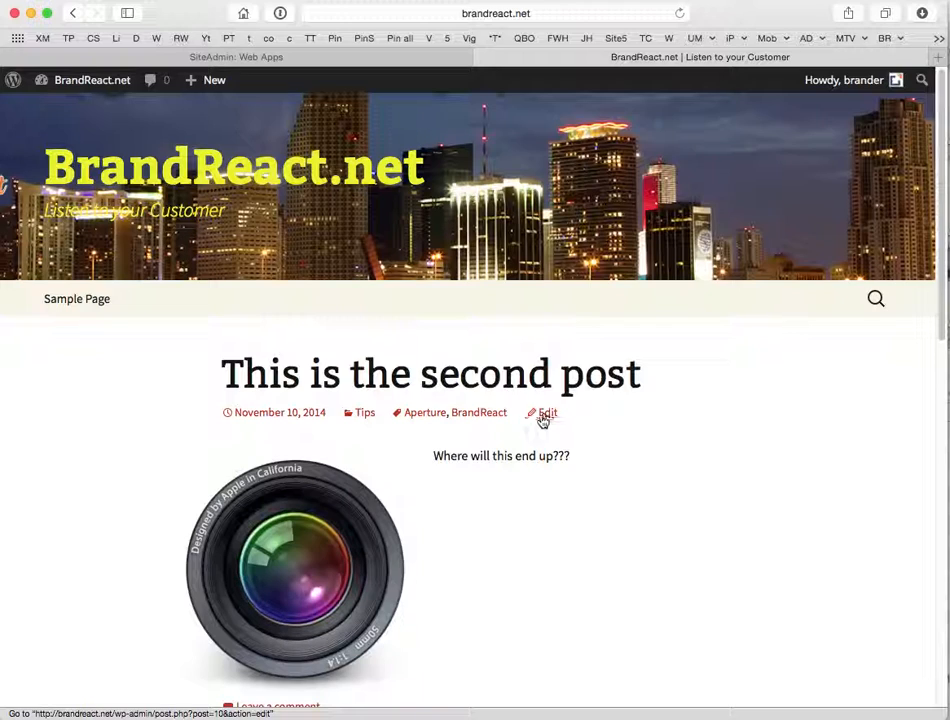
mouse_move(99, 82)
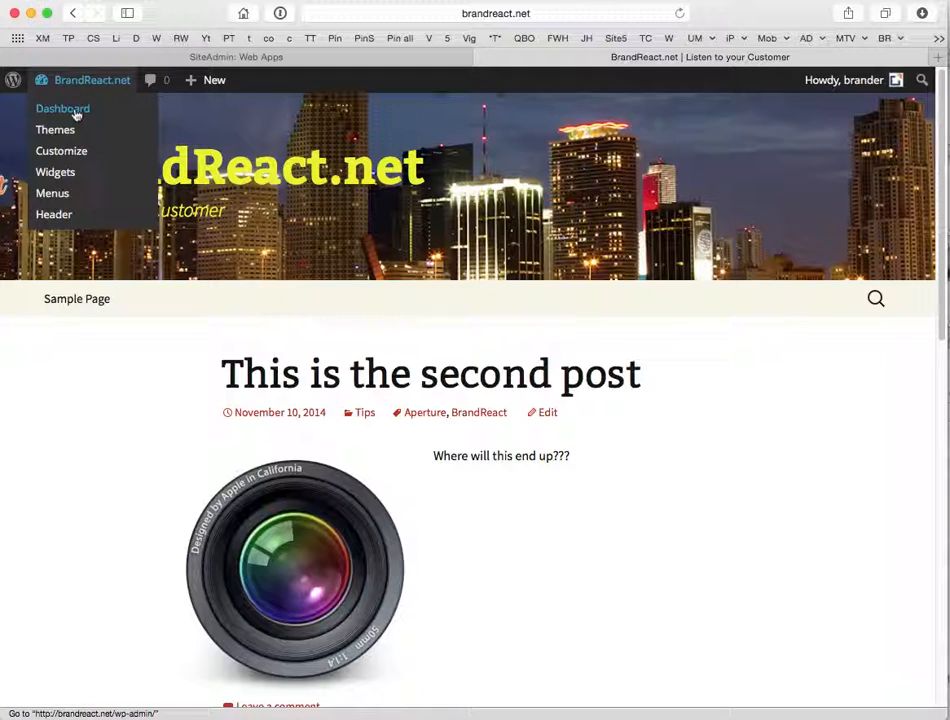
mouse_move(205, 82)
click(58, 110)
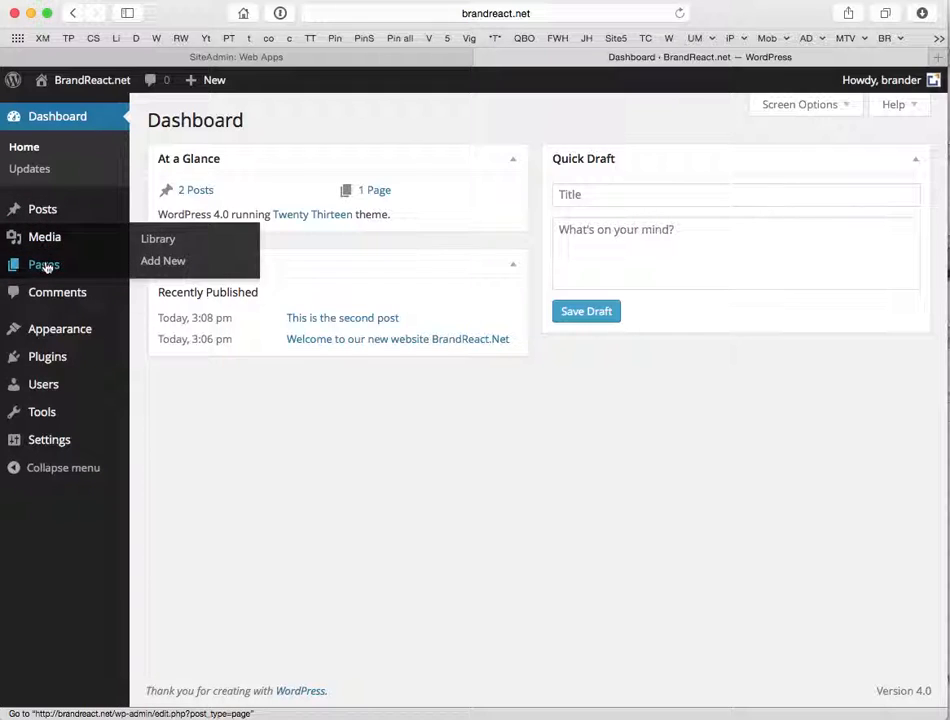
mouse_move(44, 267)
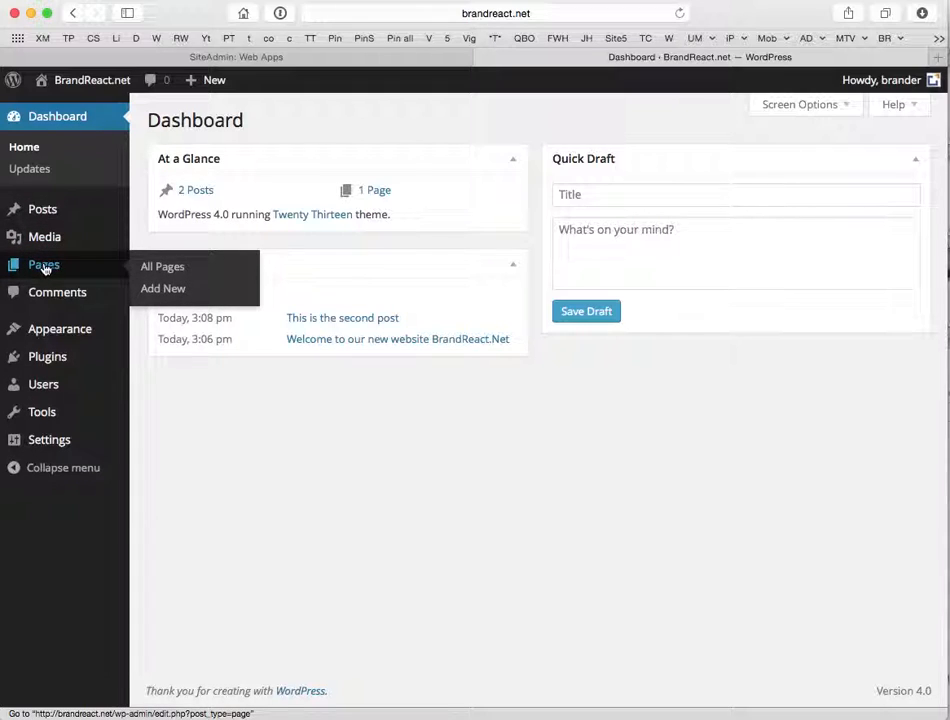
click(163, 290)
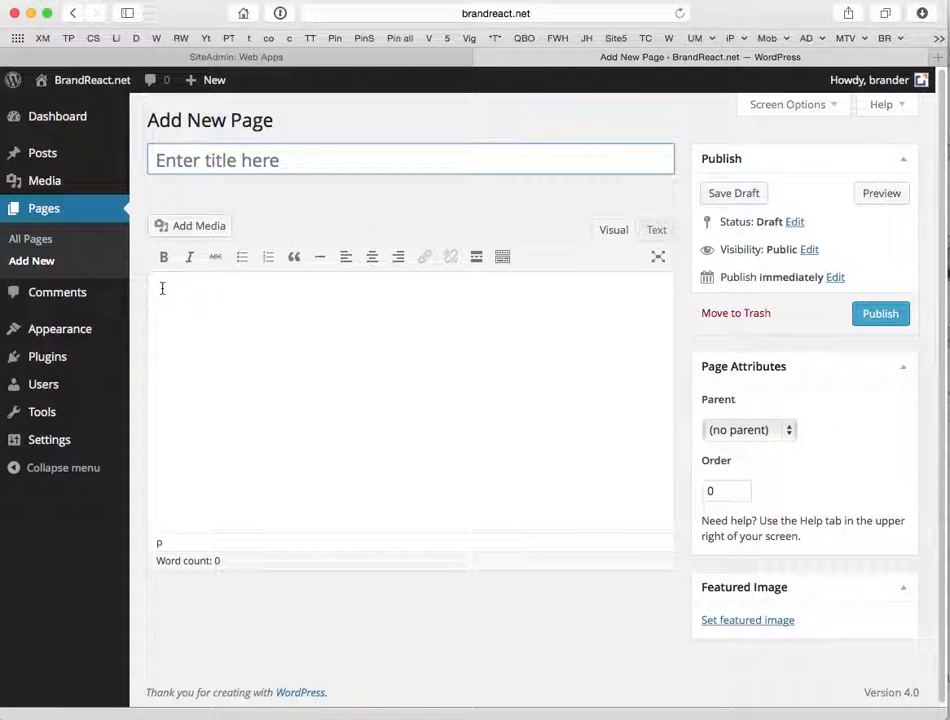
text(Ab)
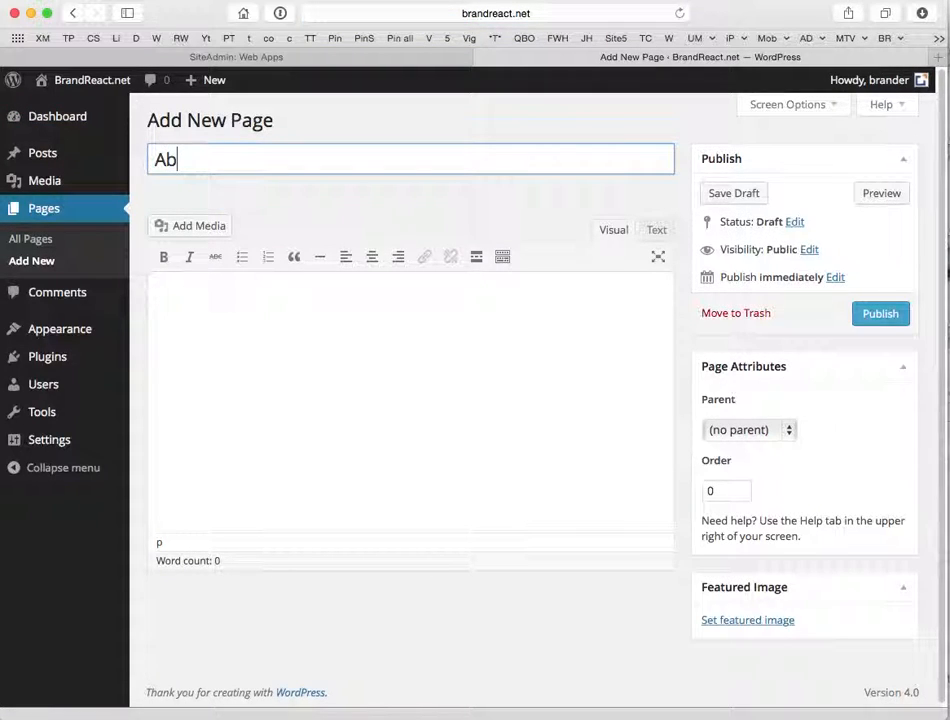
text(out Us)
Step: Write "Explain this is us..." as the body text of the About Us page
click(170, 305)
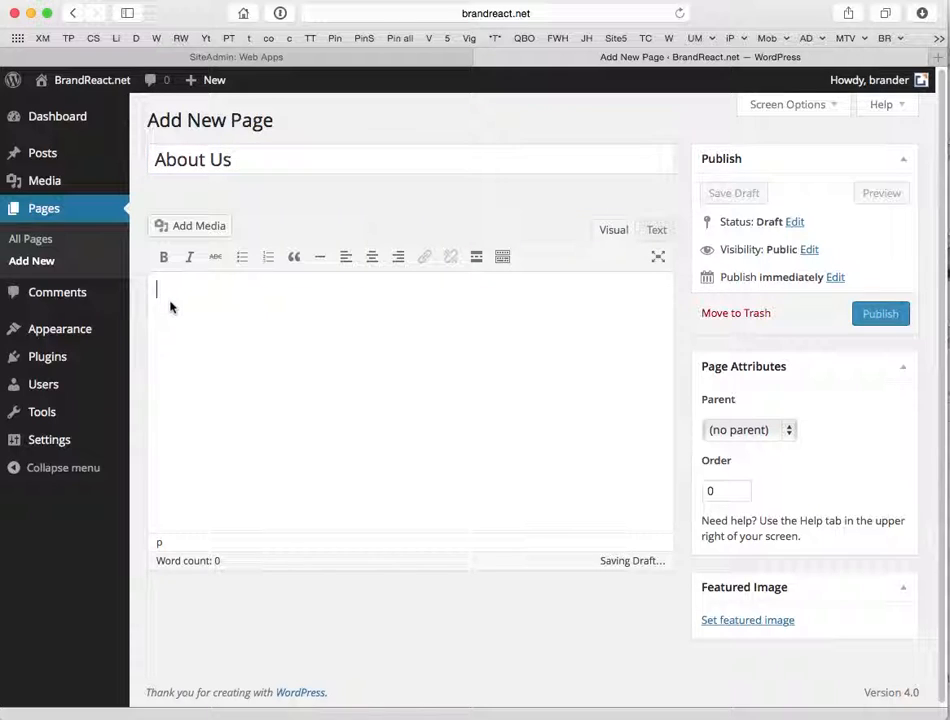
text(Thi)
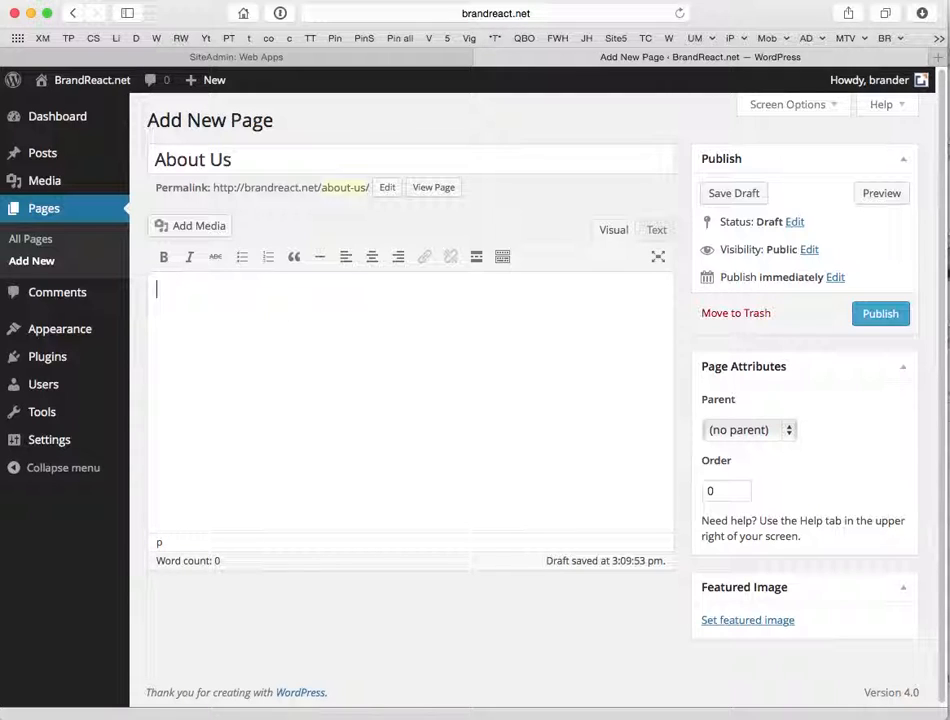
text(Explain this is us...)
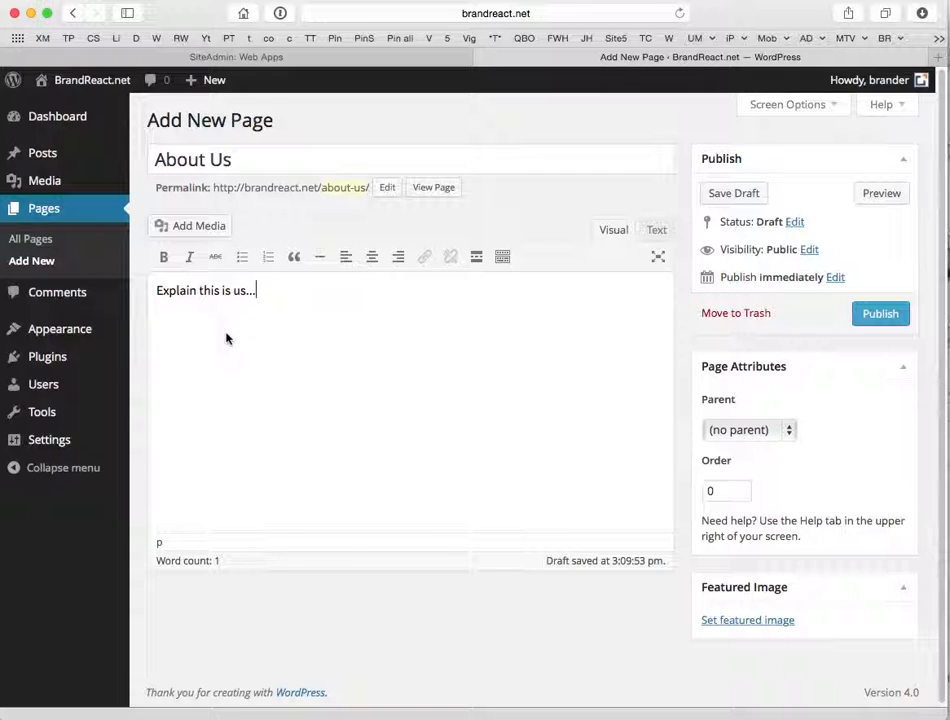
Step: Upload address_book.jpg from the AppleIcons folder as media for the About Us page
click(201, 228)
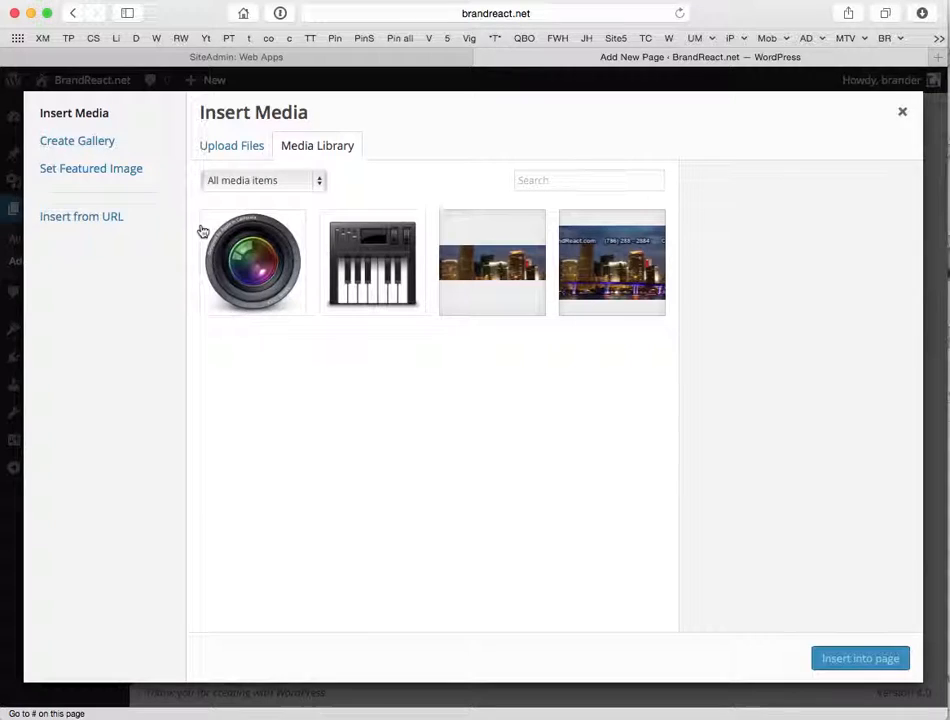
click(219, 148)
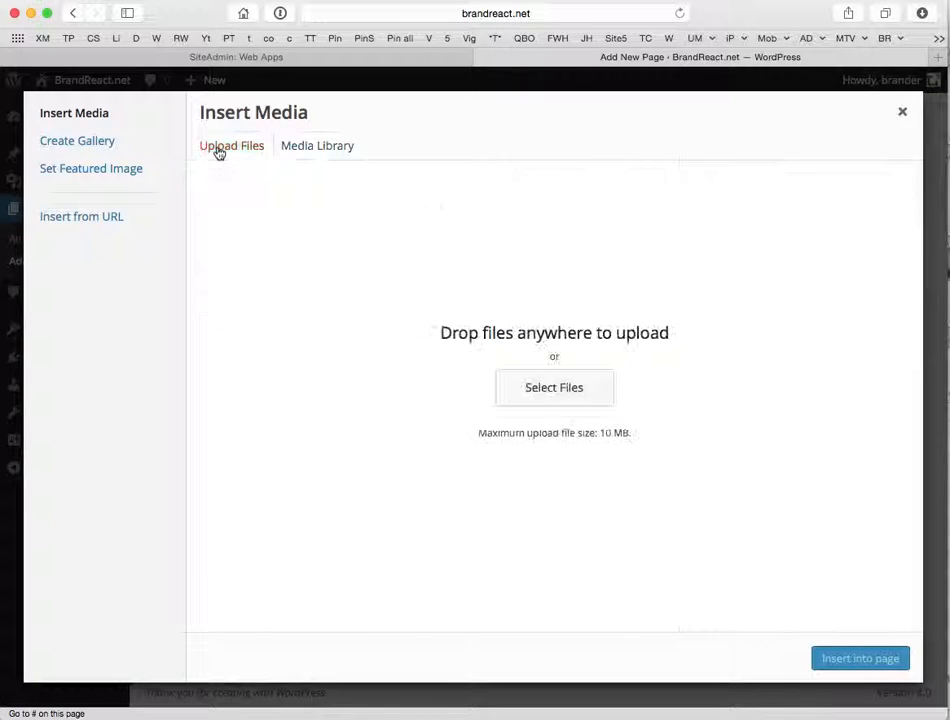
click(566, 391)
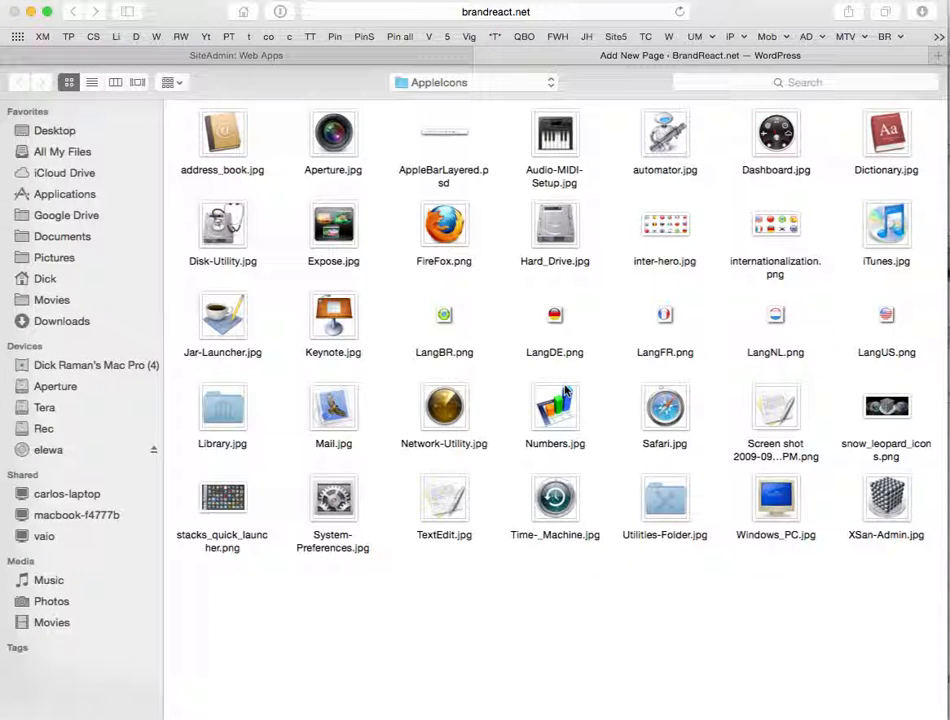
double_click(216, 134)
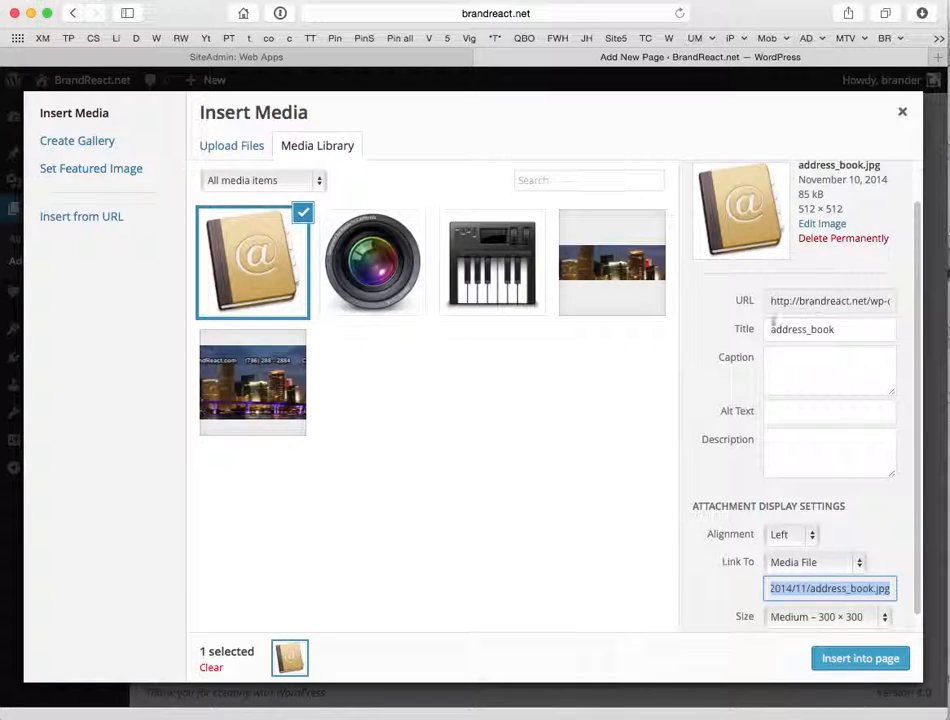
Step: Set the address book image's title to "brand react address_book" and copy it into the alt text and description
click(773, 330)
text(brand react)
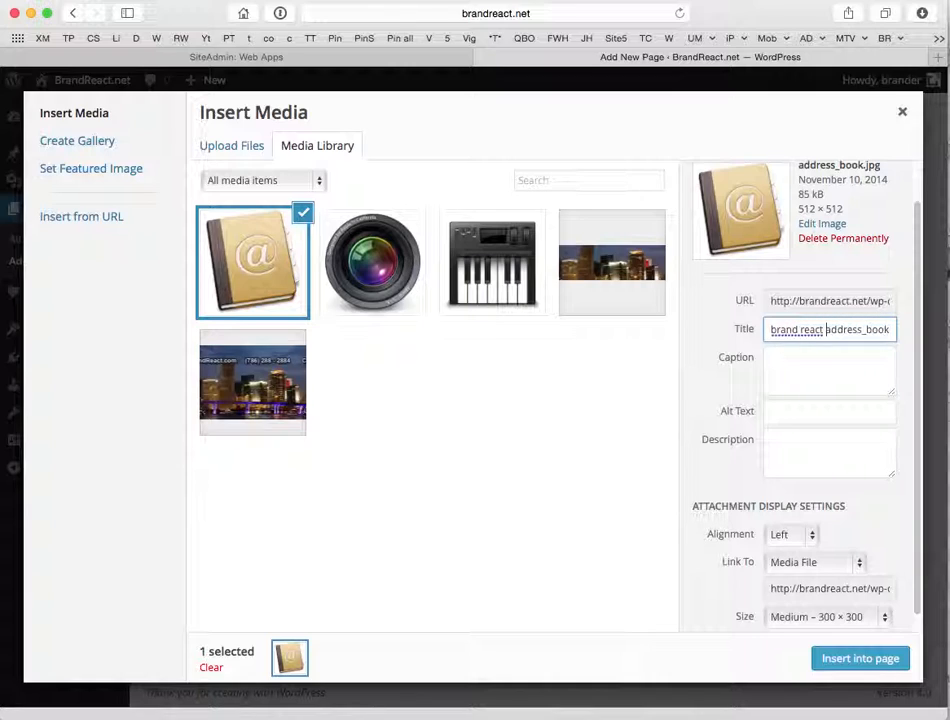
drag(769, 330, 895, 326)
key(super+c)
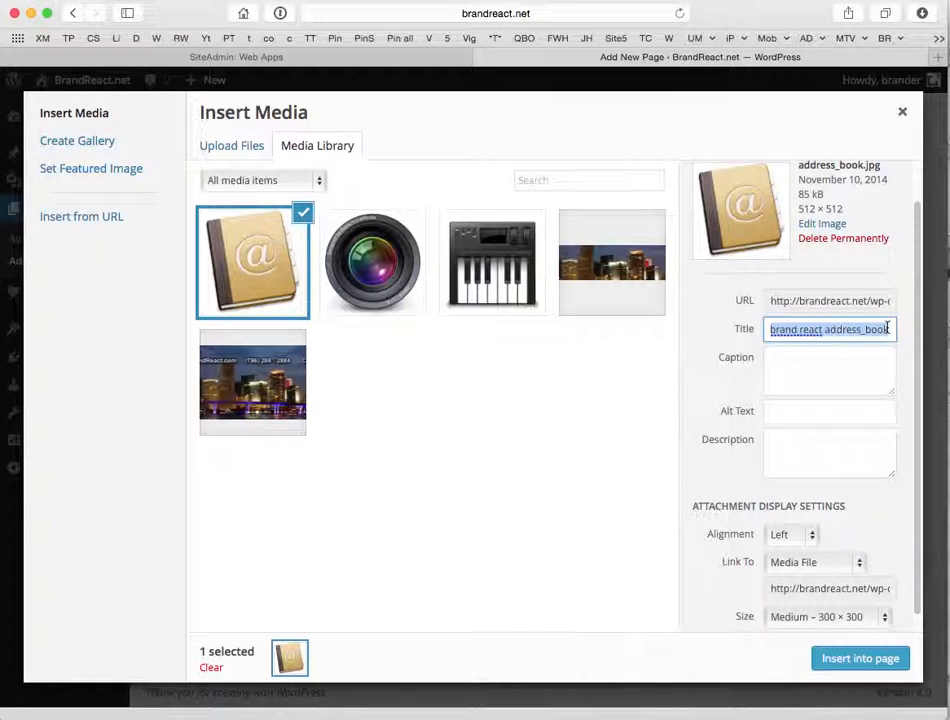
click(785, 410)
key(super+v)
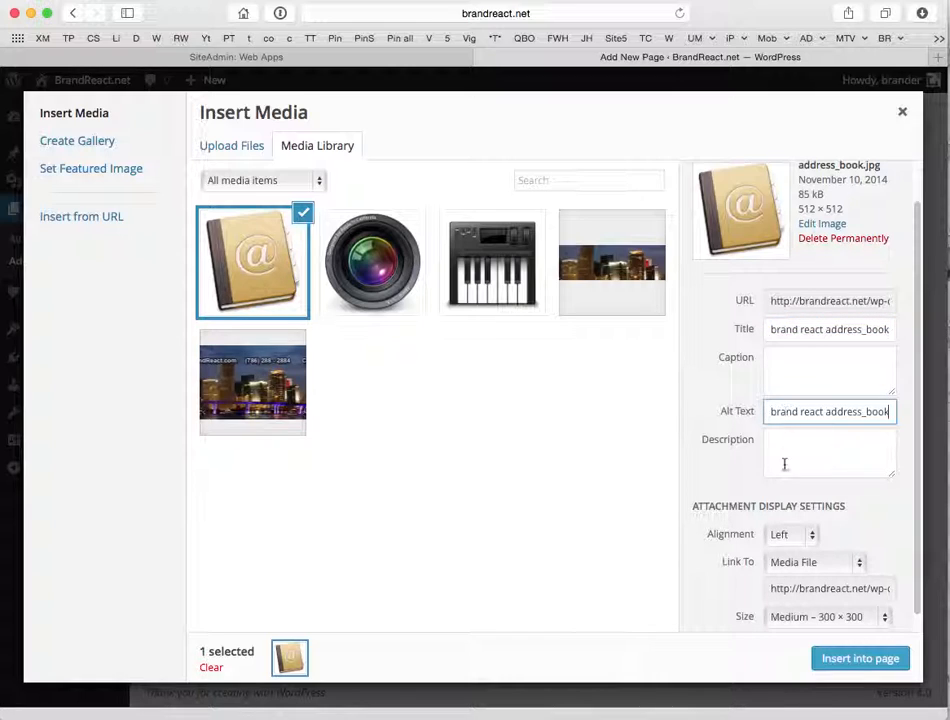
click(783, 450)
key(super+v)
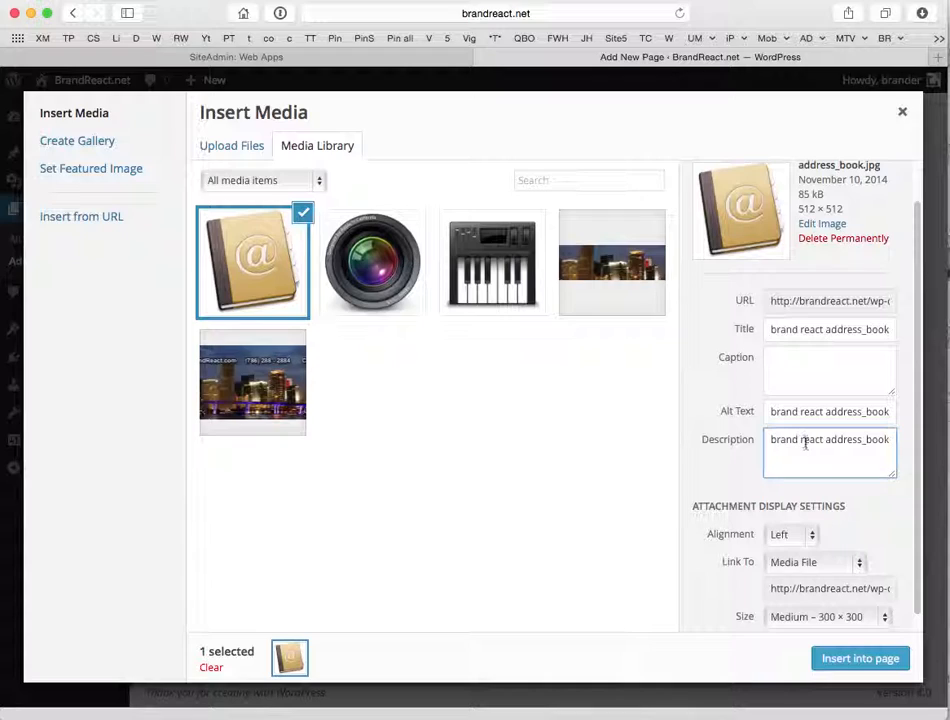
Step: Correct the image's description, alt text and title to read "brandreact address_book"
click(801, 440)
key(BackSpace)
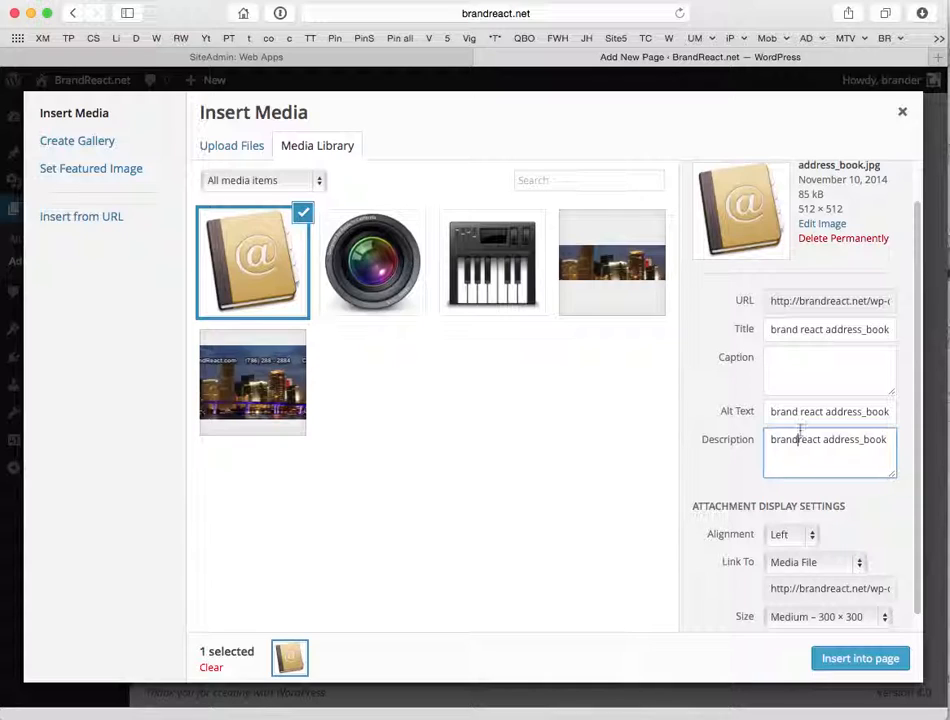
click(796, 411)
key(BackSpace)
click(799, 329)
key(BackSpace)
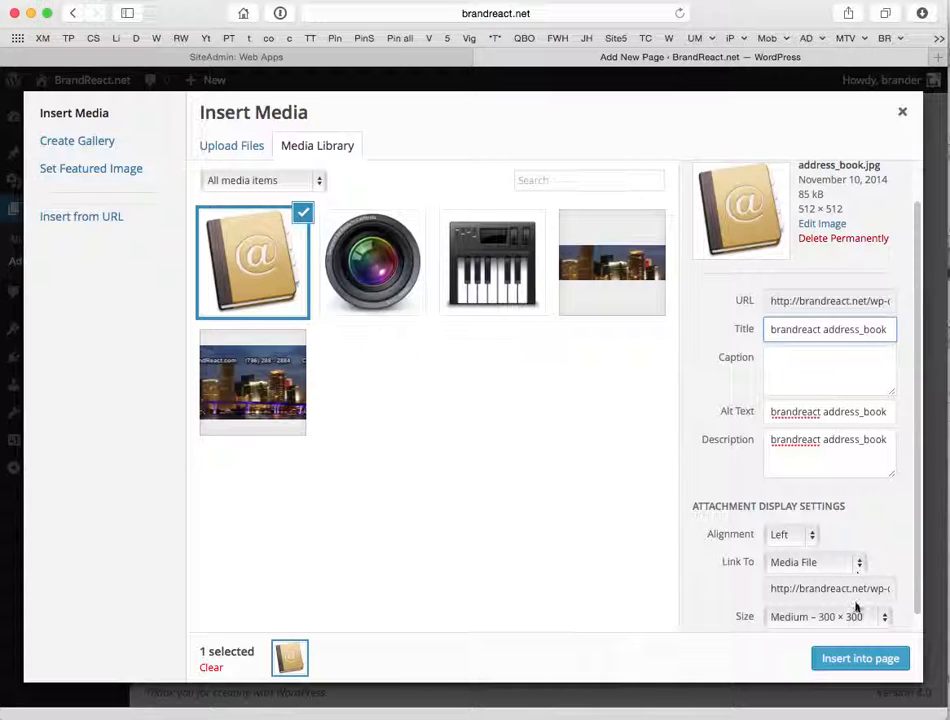
Step: Insert the address book image into the page with its link set to None and publish the About Us page
click(798, 568)
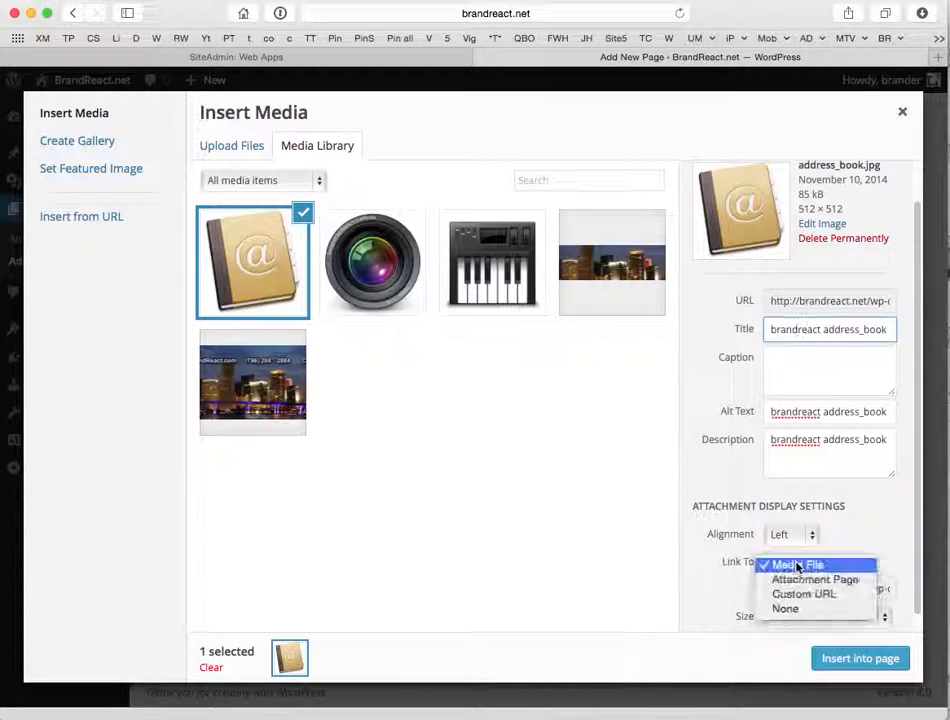
click(797, 615)
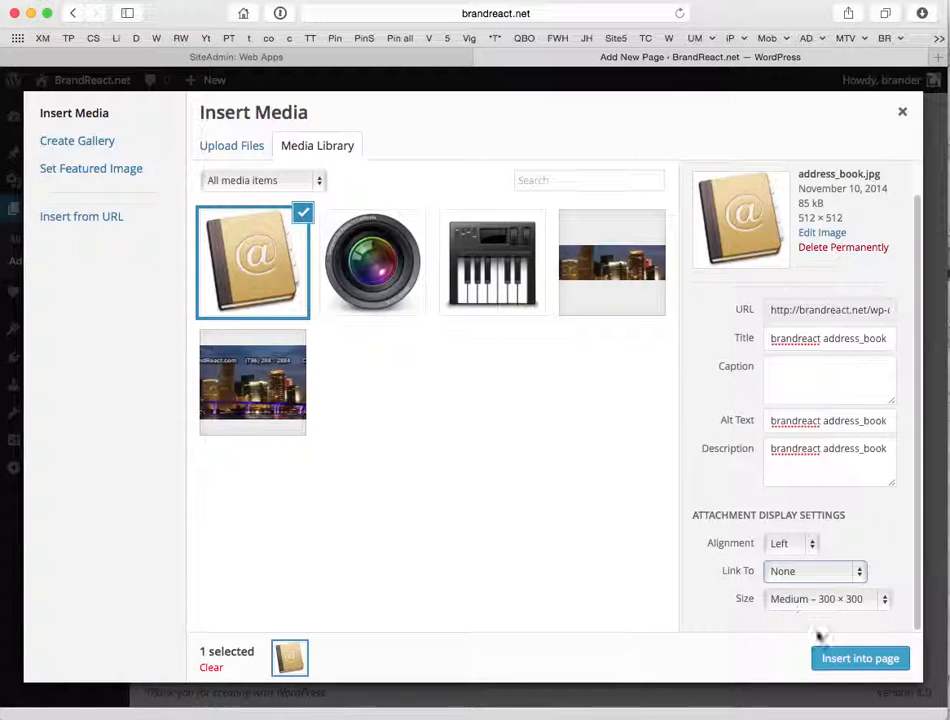
click(855, 661)
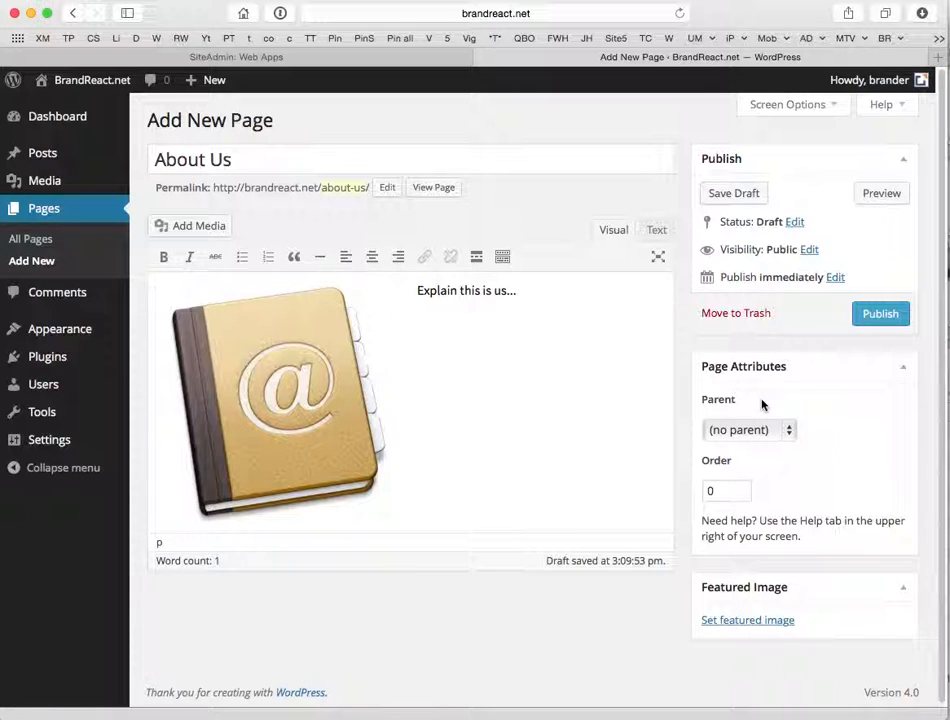
click(882, 320)
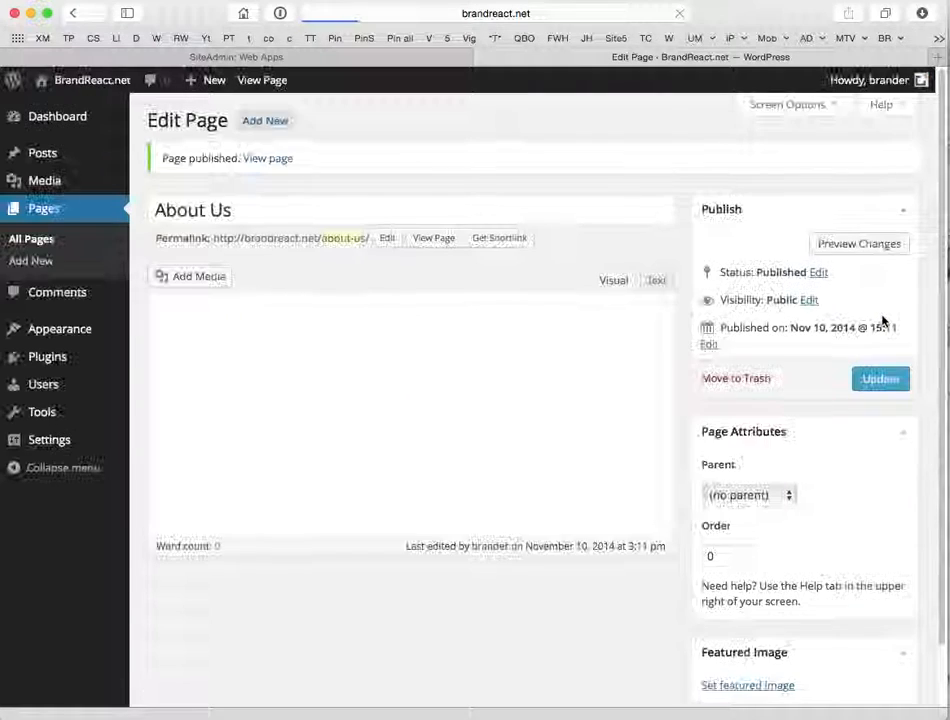
Step: Move the Sample Page to the trash from the list of all pages
click(22, 242)
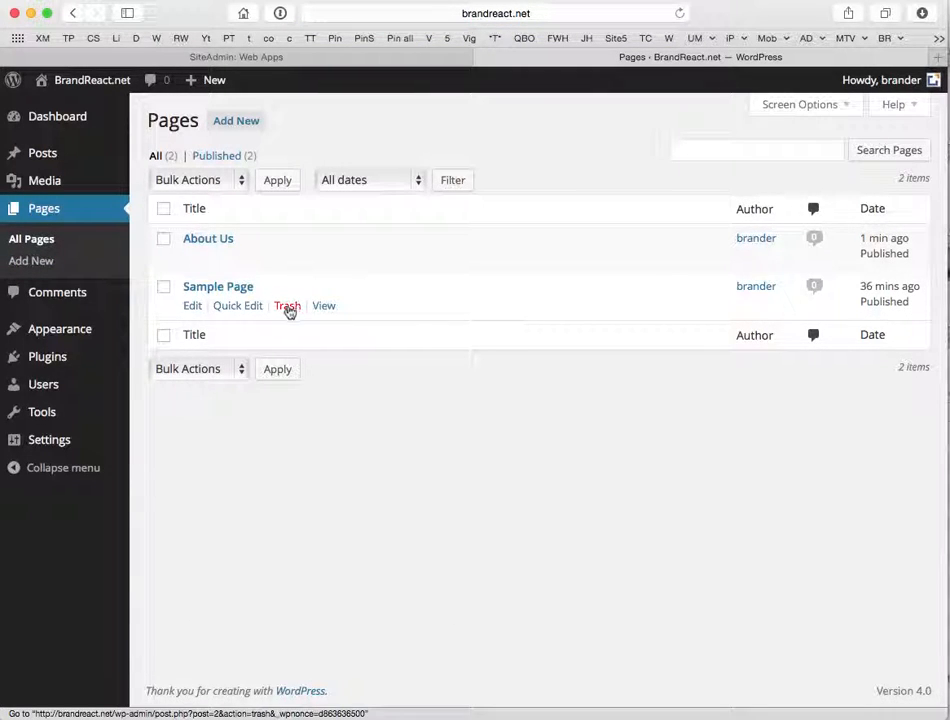
click(288, 309)
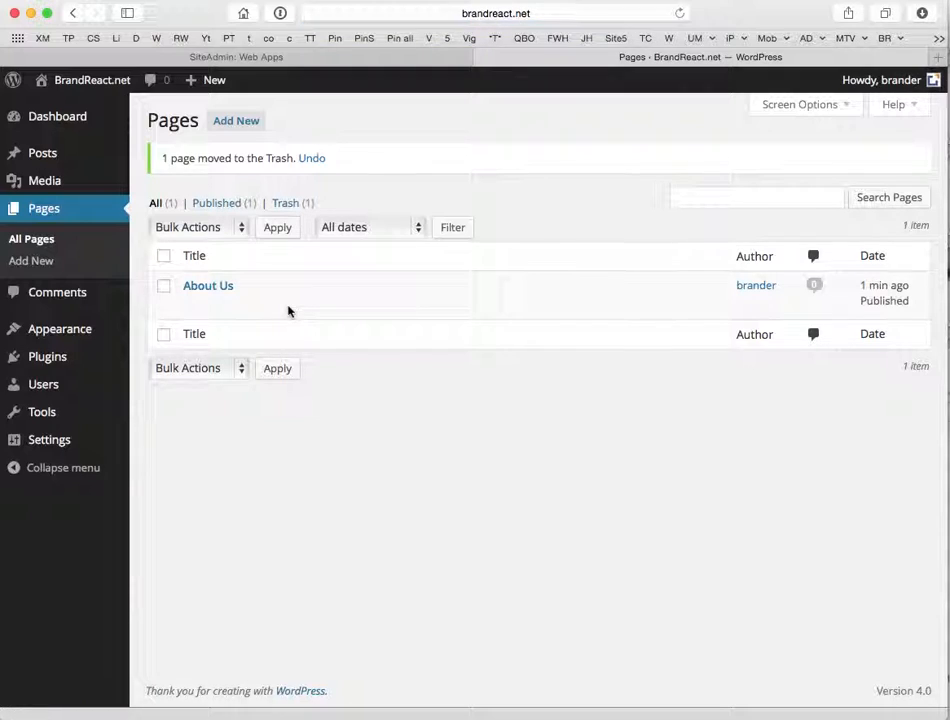
mouse_move(279, 312)
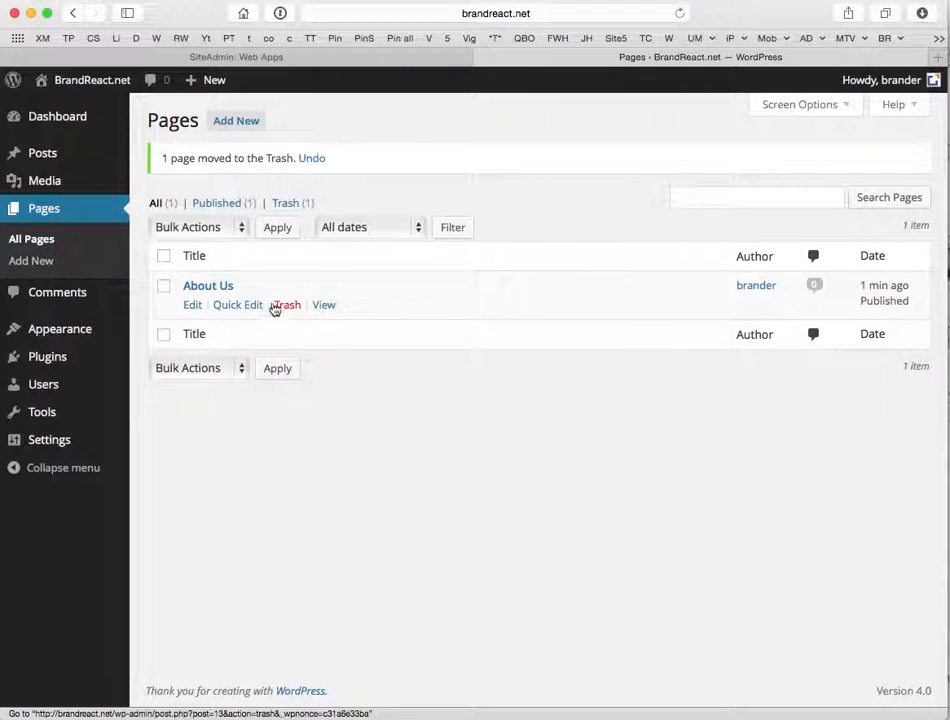
Step: Create a new page titled "Products" with the body text "Here are our products"
click(235, 122)
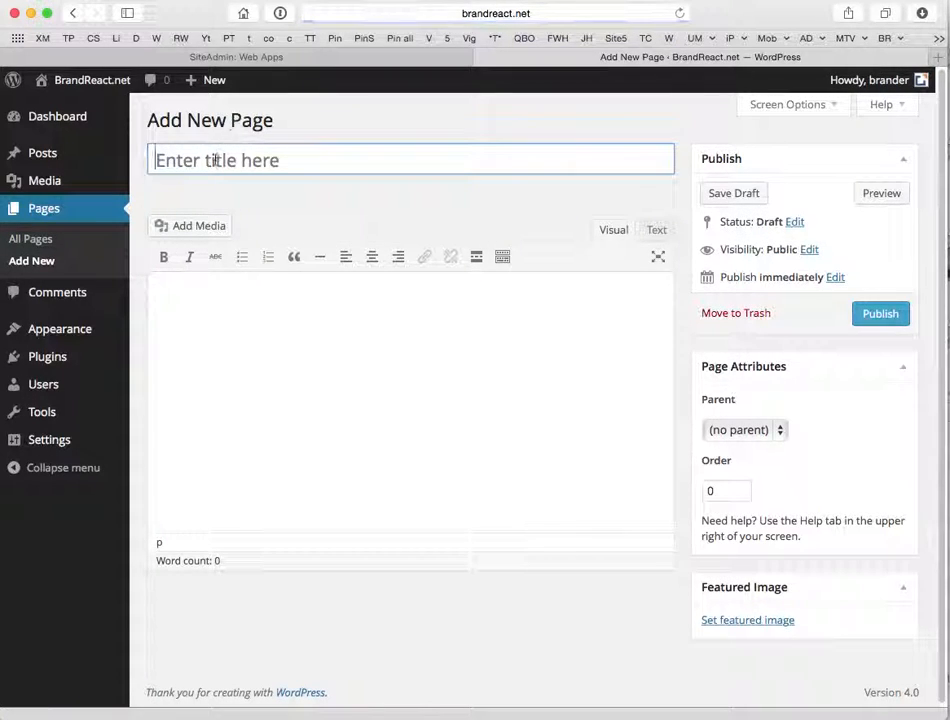
click(213, 160)
text(Products)
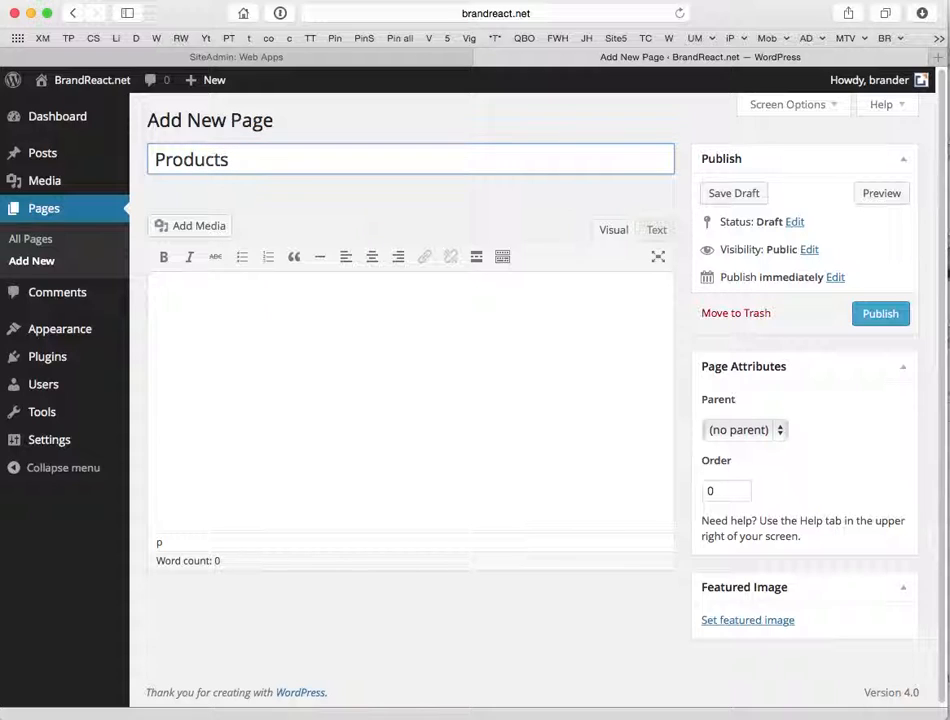
click(189, 290)
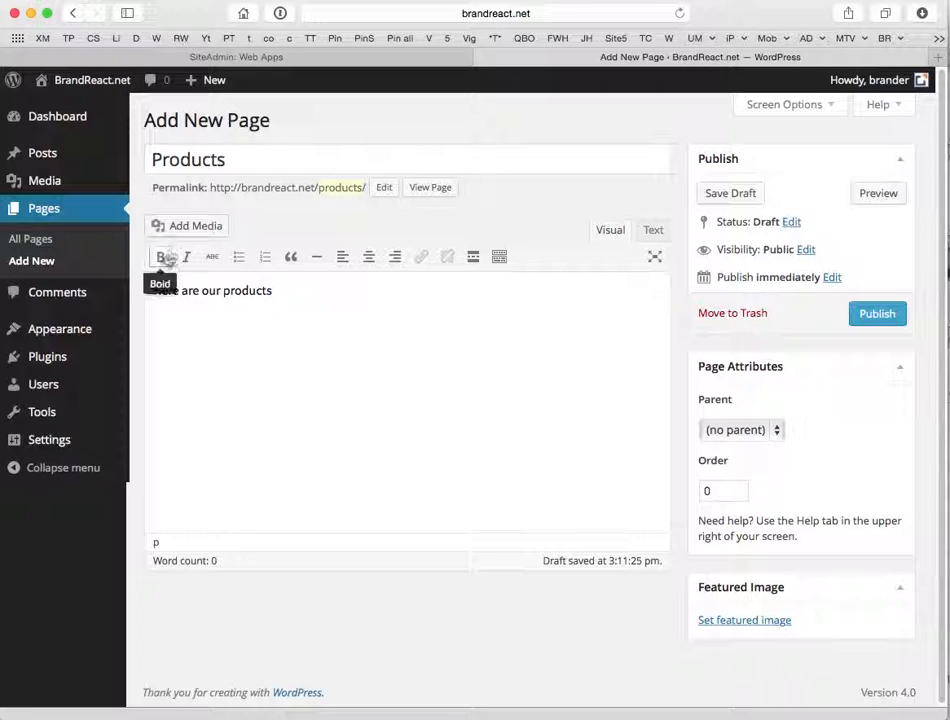
Step: Upload XSan-Admin.jpg from the AppleIcons folder as media for the Products page
click(184, 229)
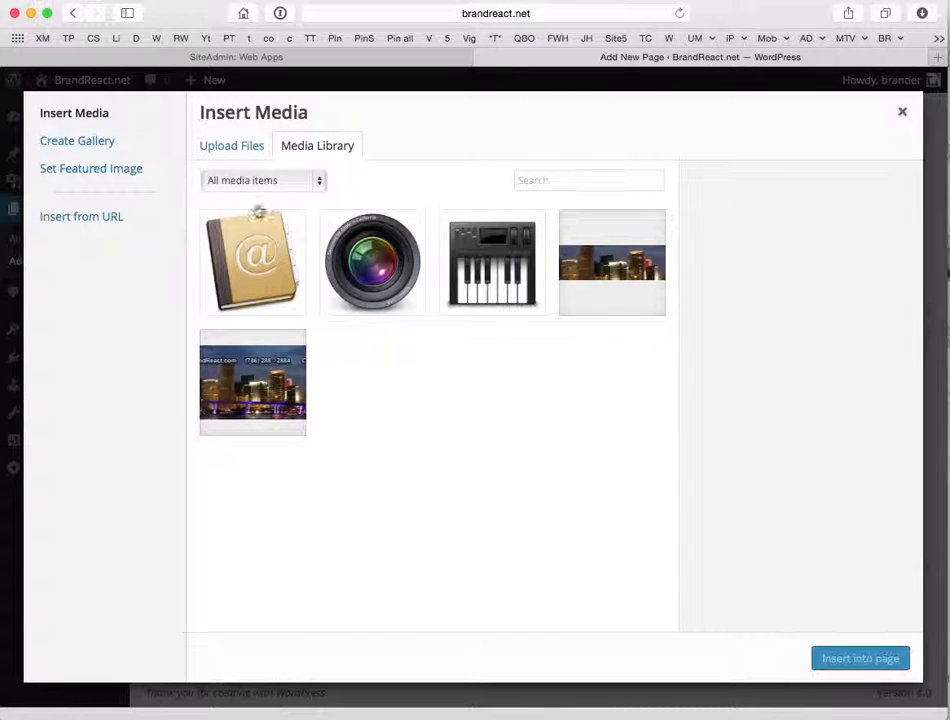
click(224, 145)
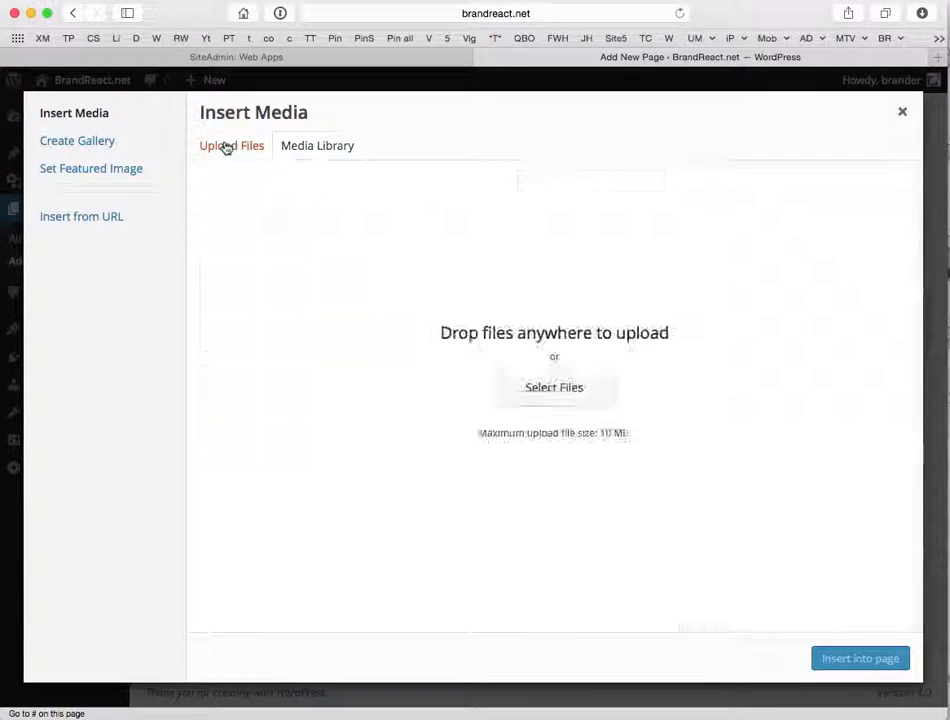
click(551, 383)
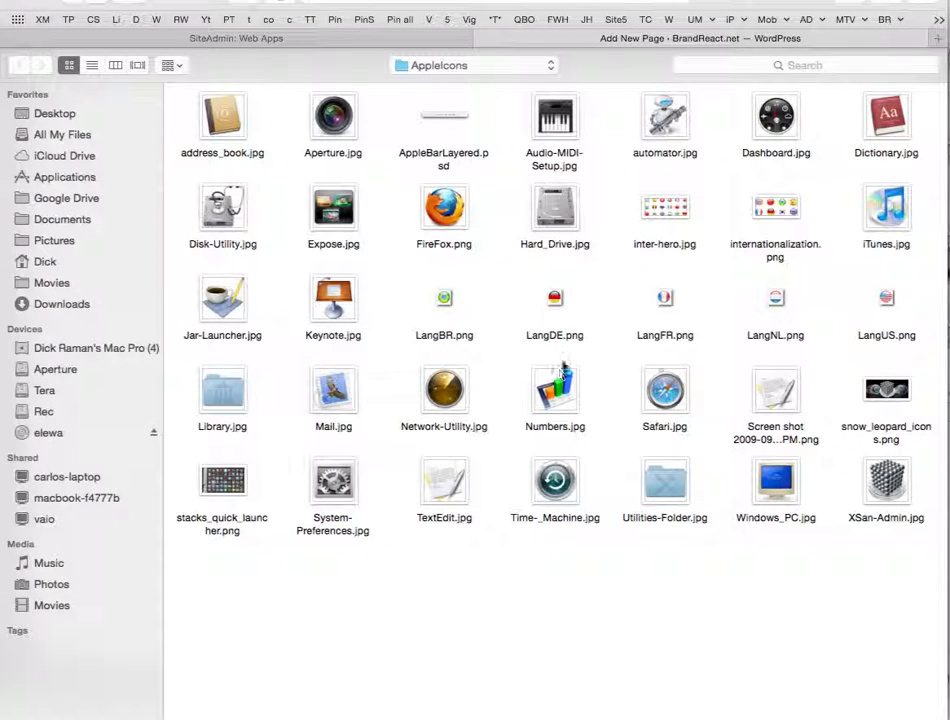
click(556, 212)
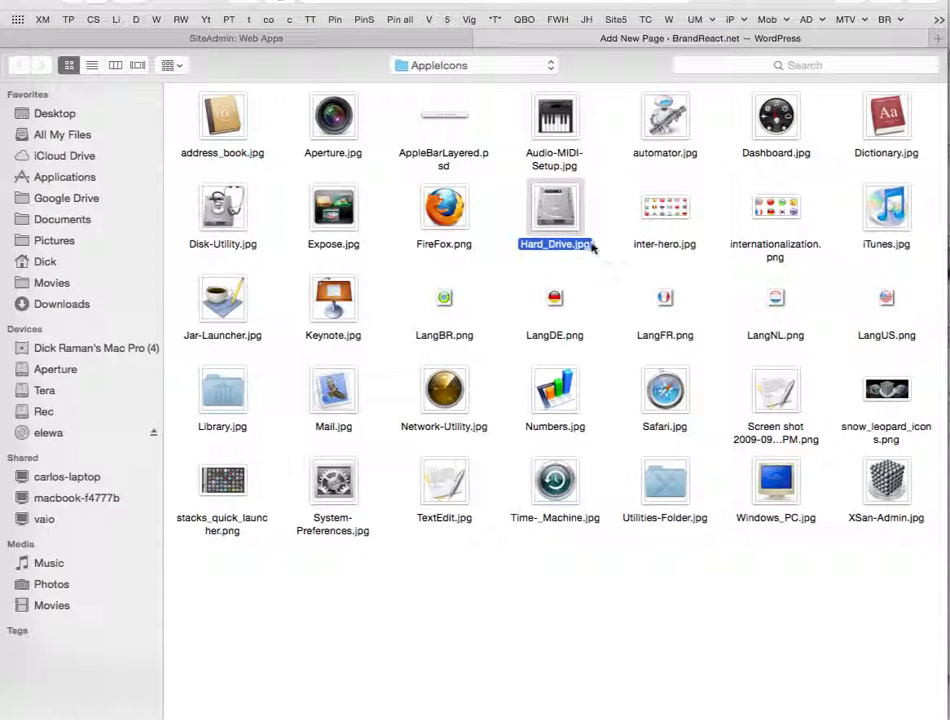
click(883, 484)
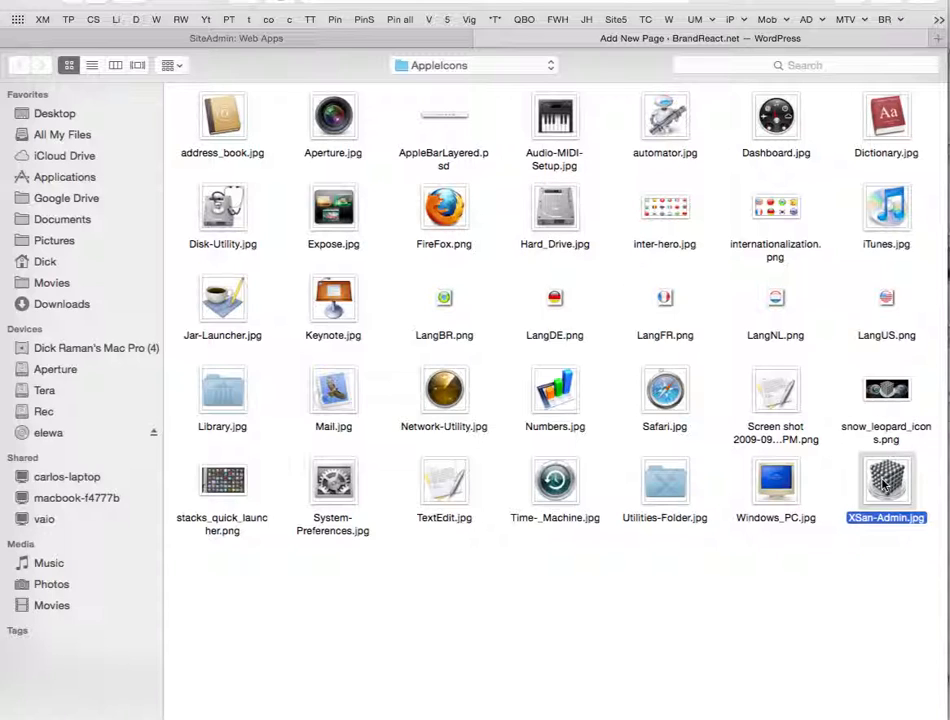
double_click(883, 484)
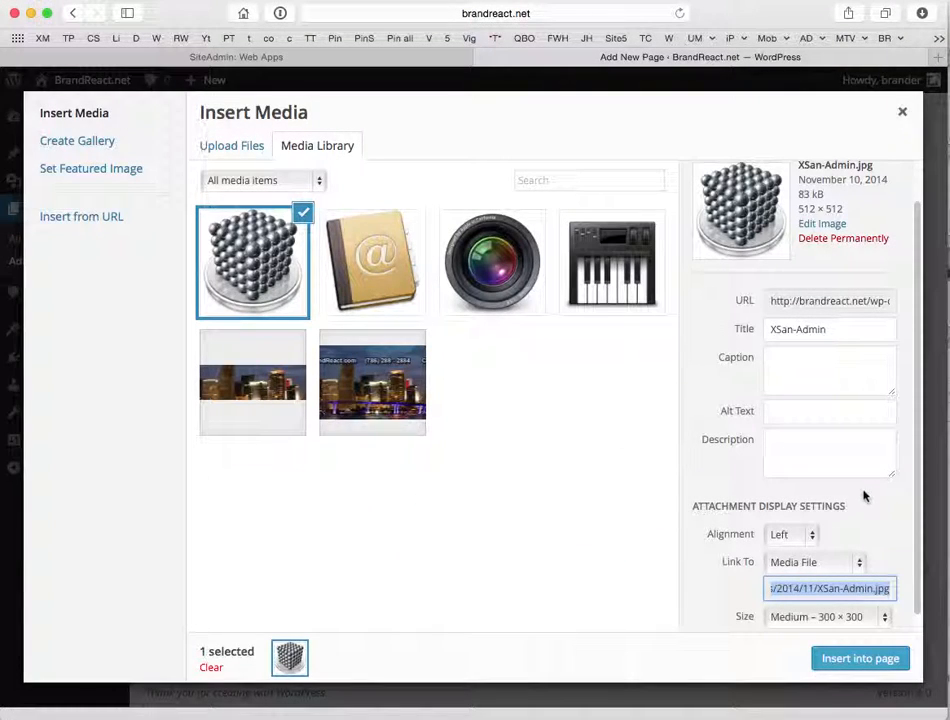
Step: Set the XSan-Admin image's title to "BrandReact XSan-Admin" and copy it into the alt text and description
click(771, 328)
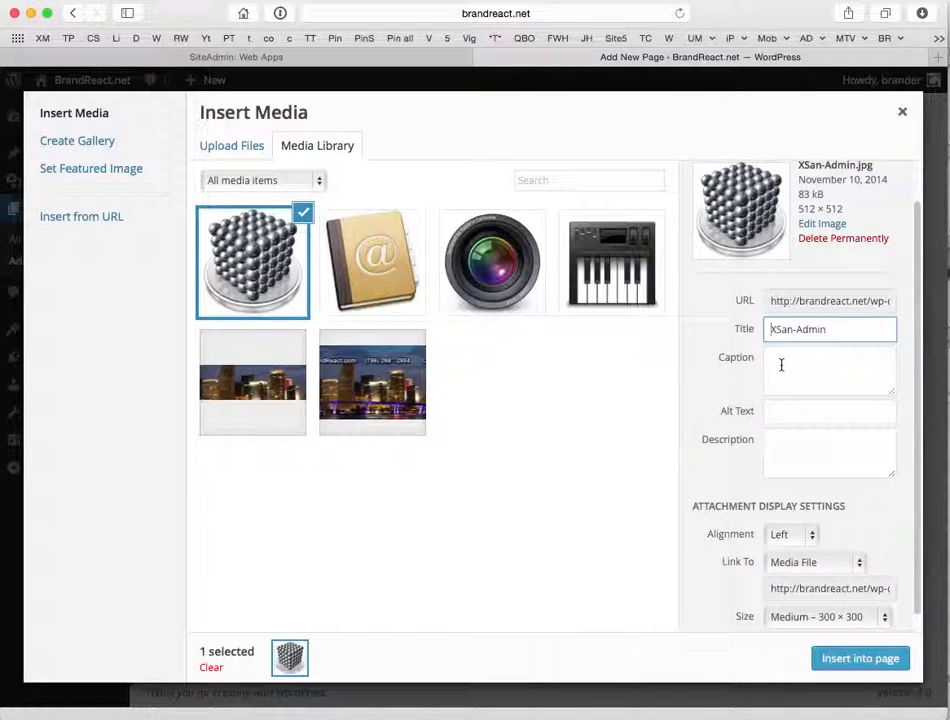
text(BrandRea)
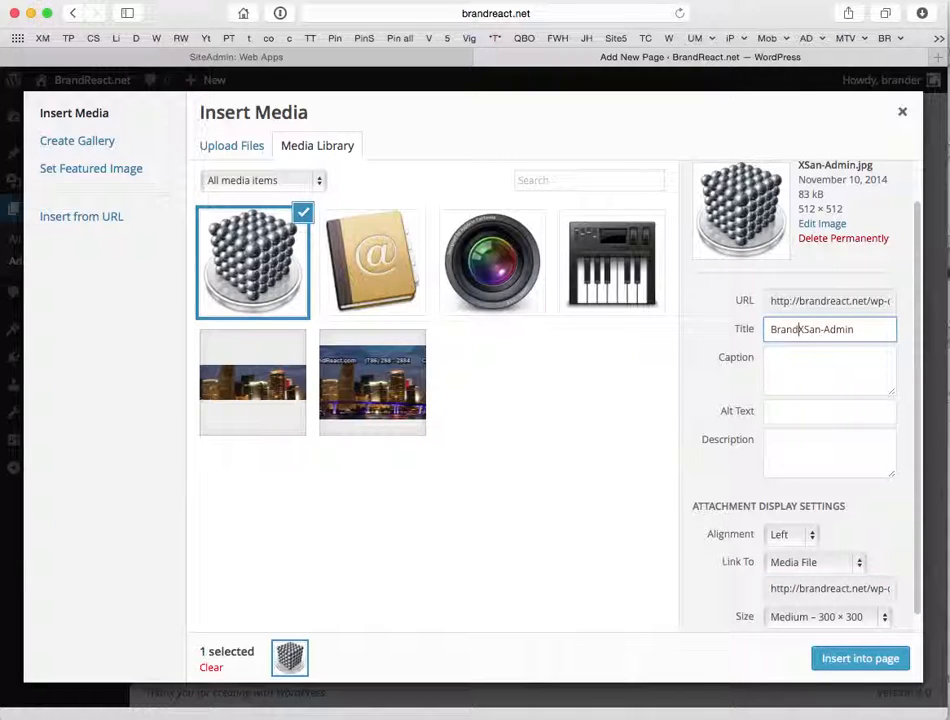
text(ct)
drag(891, 337, 733, 318)
key(super+c)
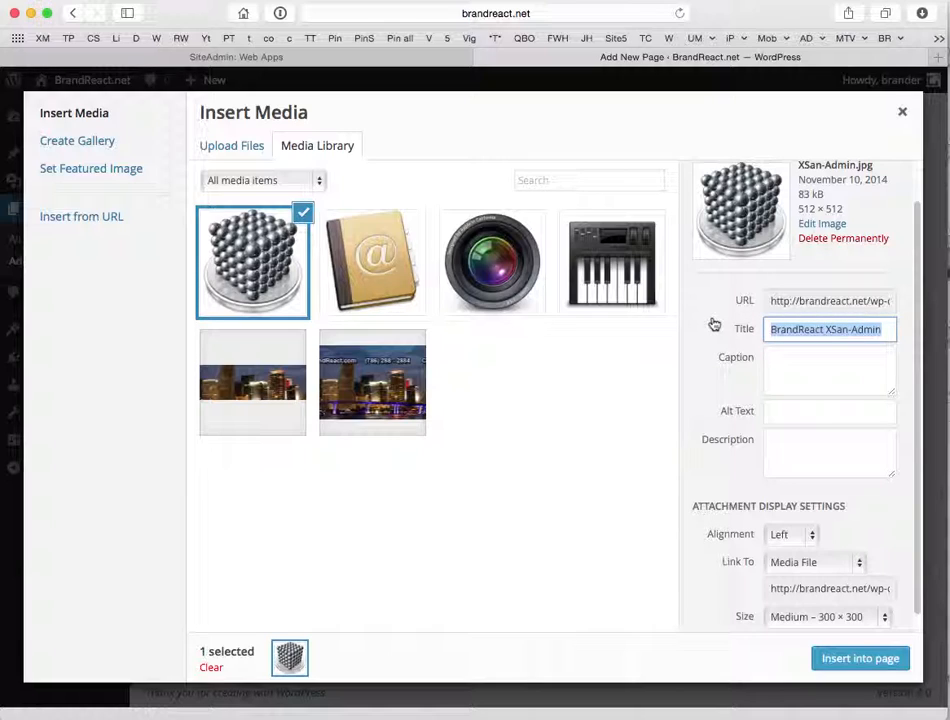
click(770, 410)
key(super+v)
click(782, 443)
key(super+v)
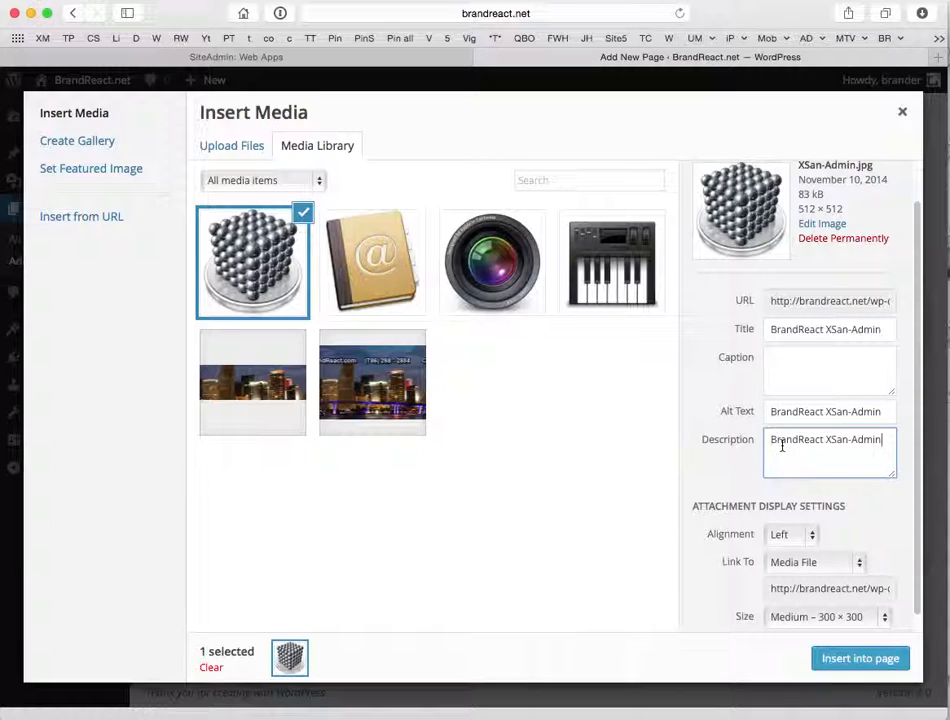
Step: Insert the XSan-Admin image into the Products page with Center alignment and its link set to None
click(798, 537)
click(788, 552)
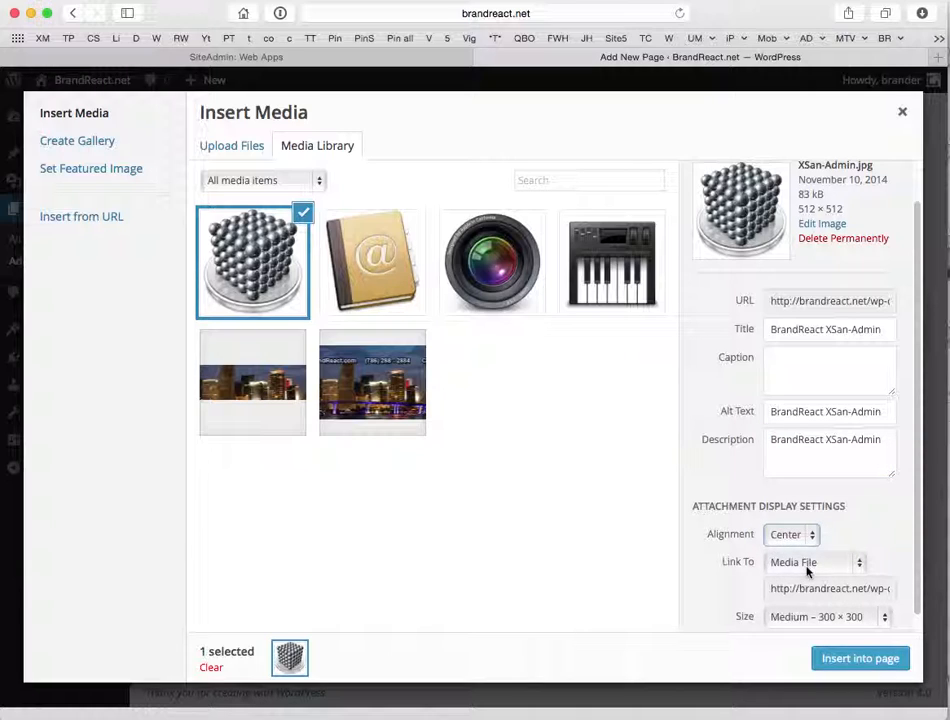
click(806, 566)
click(801, 609)
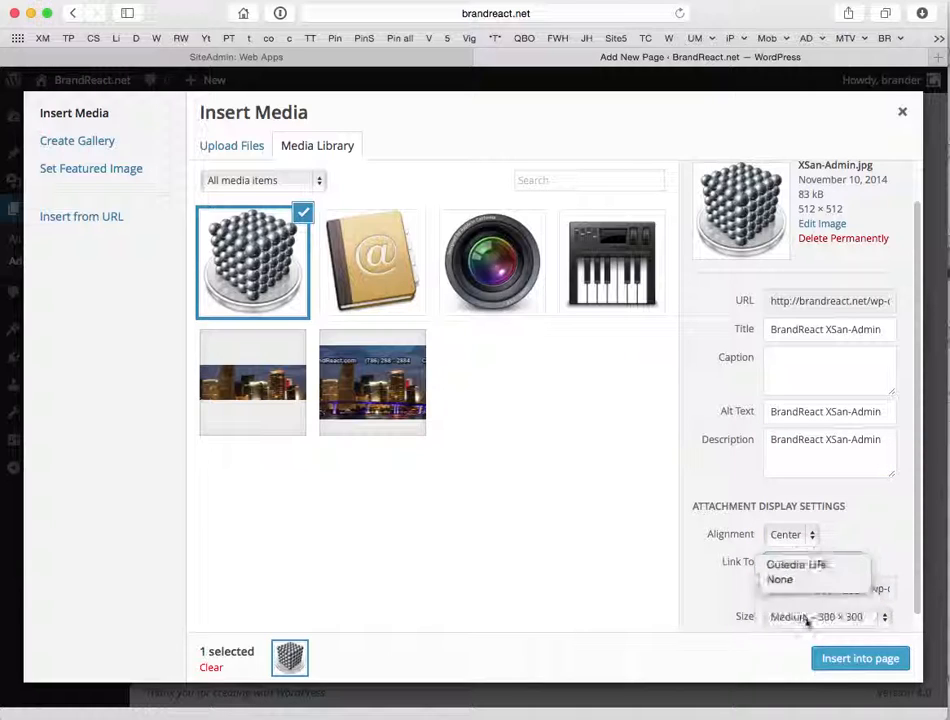
click(847, 662)
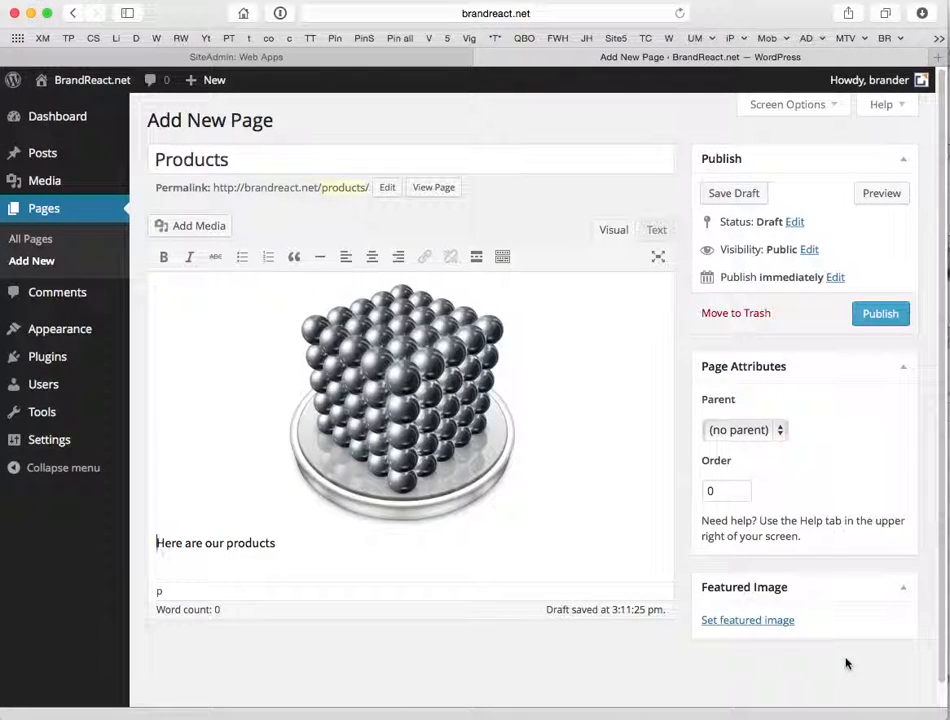
Step: Publish the Products page and start another new page
click(880, 316)
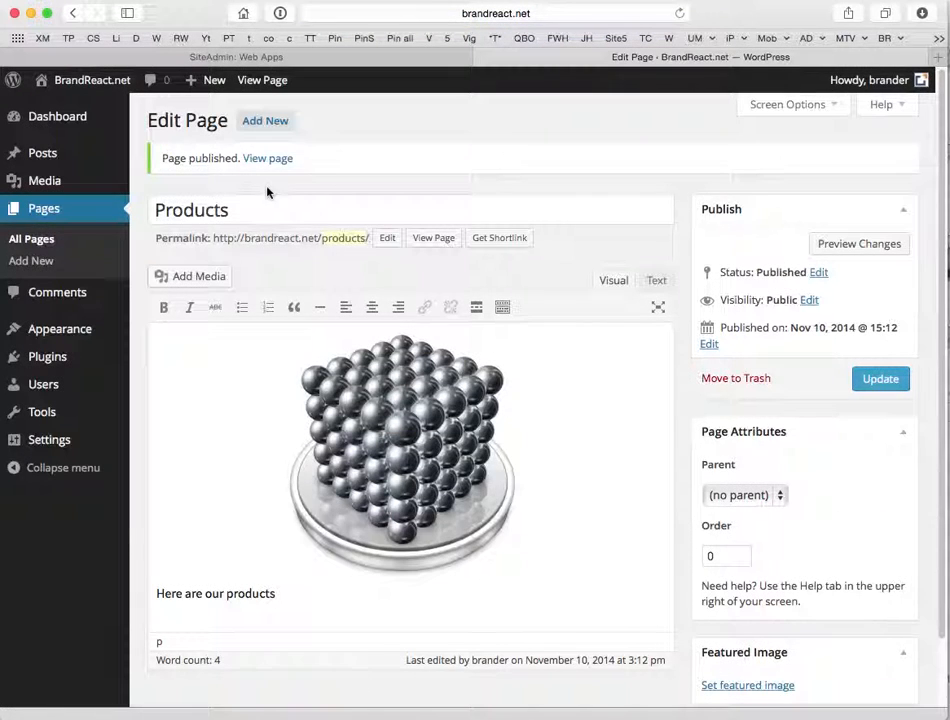
click(264, 122)
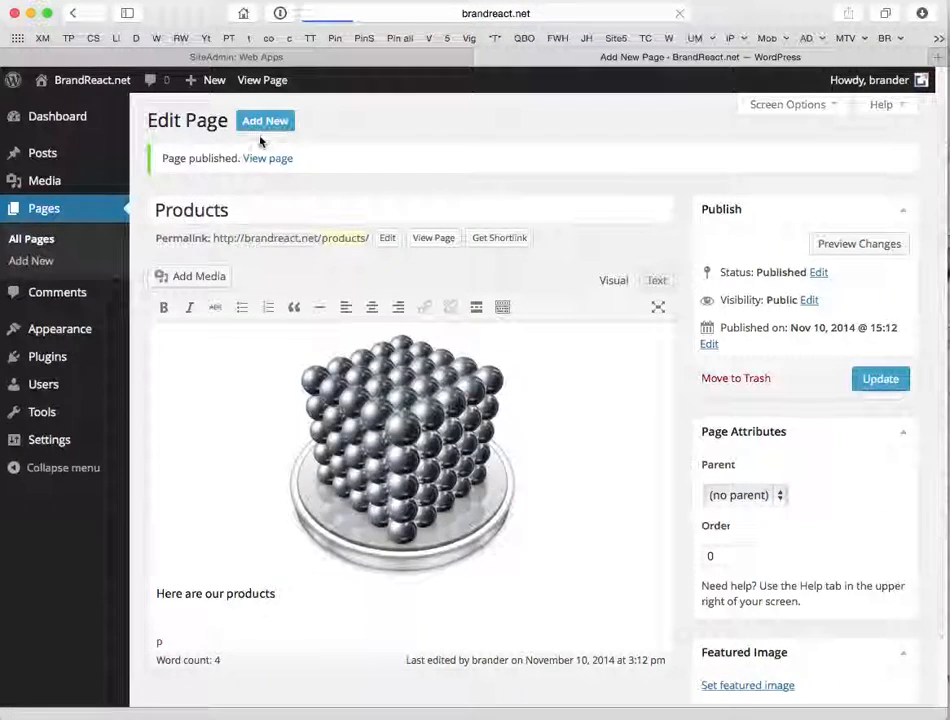
Step: Title the new page "Services" and upload Jar-Launcher.jpg from the AppleIcons folder as its media
text(Services)
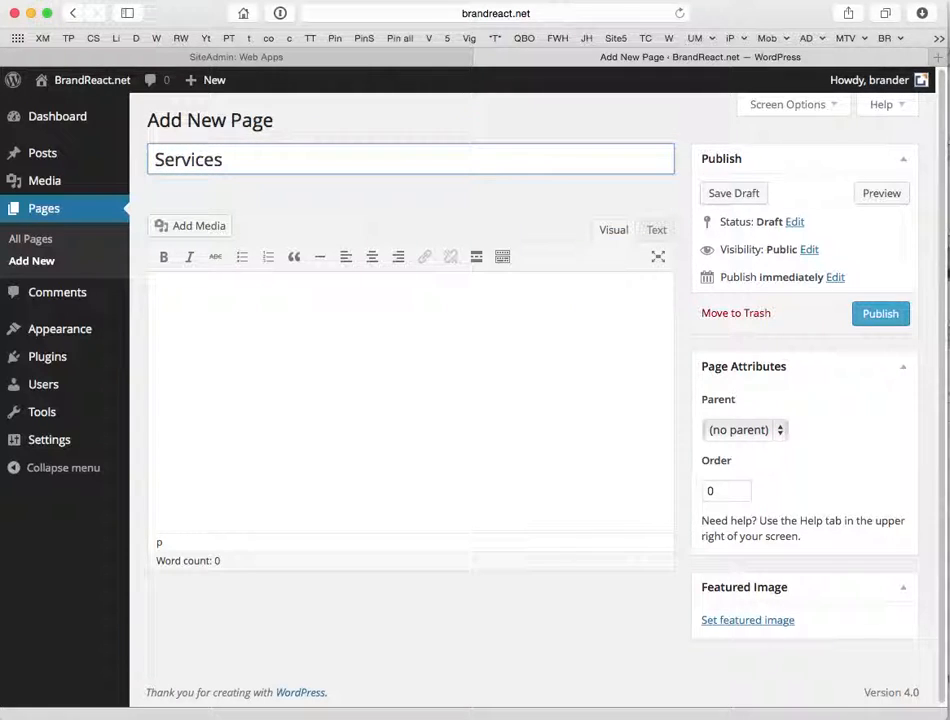
click(208, 226)
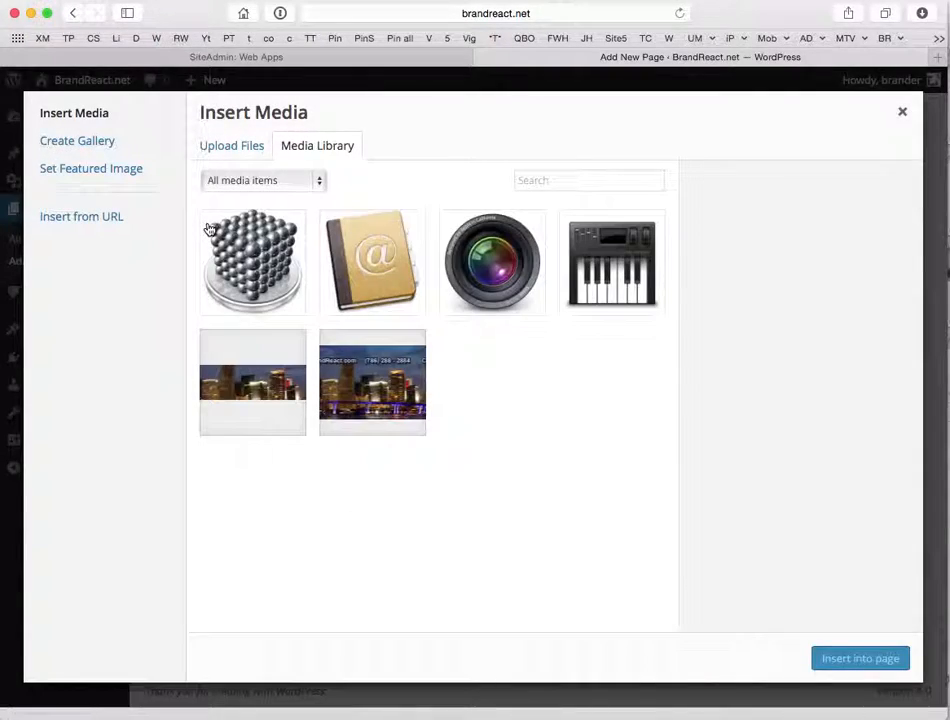
click(236, 146)
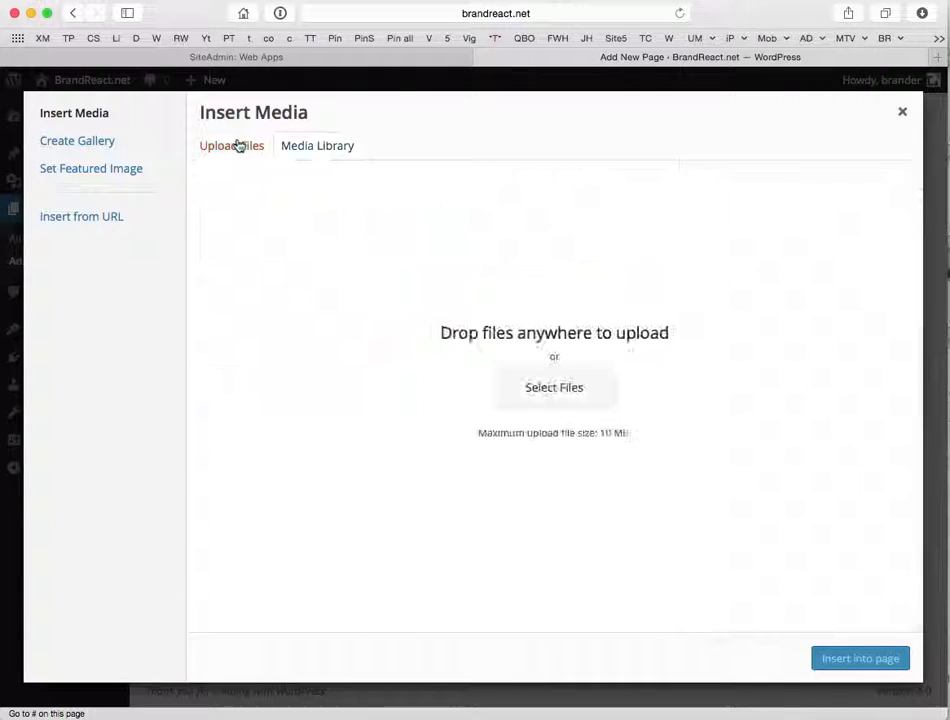
click(545, 392)
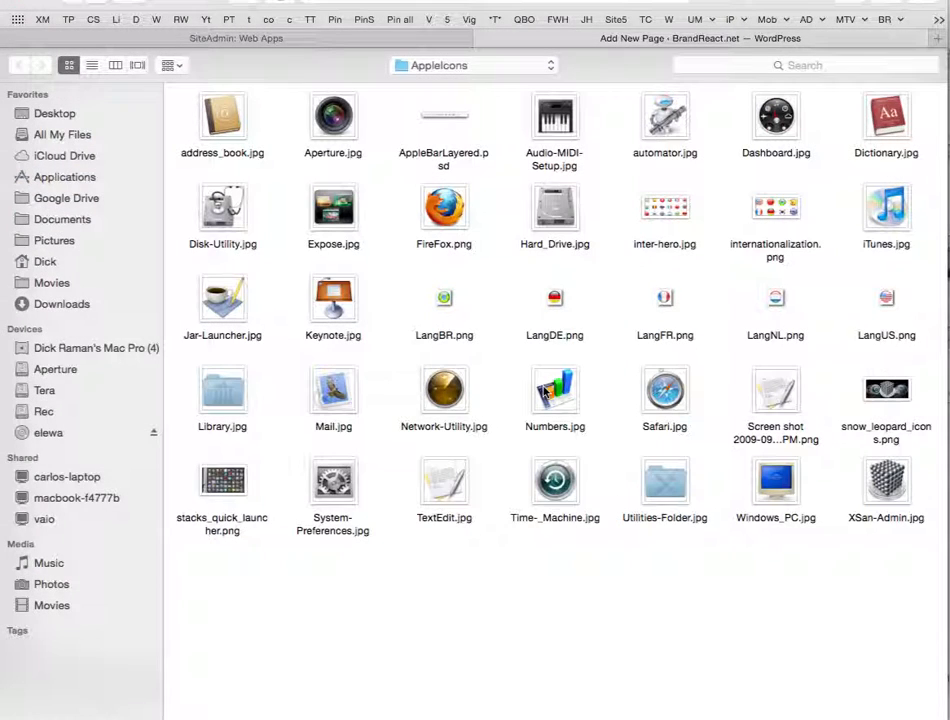
double_click(235, 301)
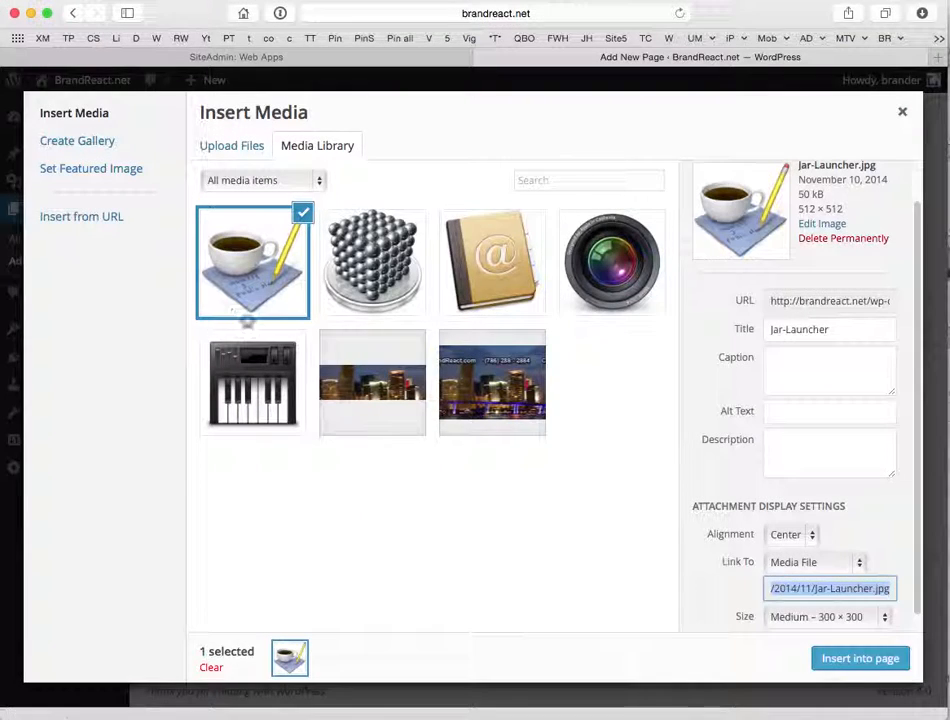
Step: Set the Jar-Launcher image's title to "BrandReact Jar-Launcher" and copy it into the alt text and description
click(770, 329)
text(BrandR)
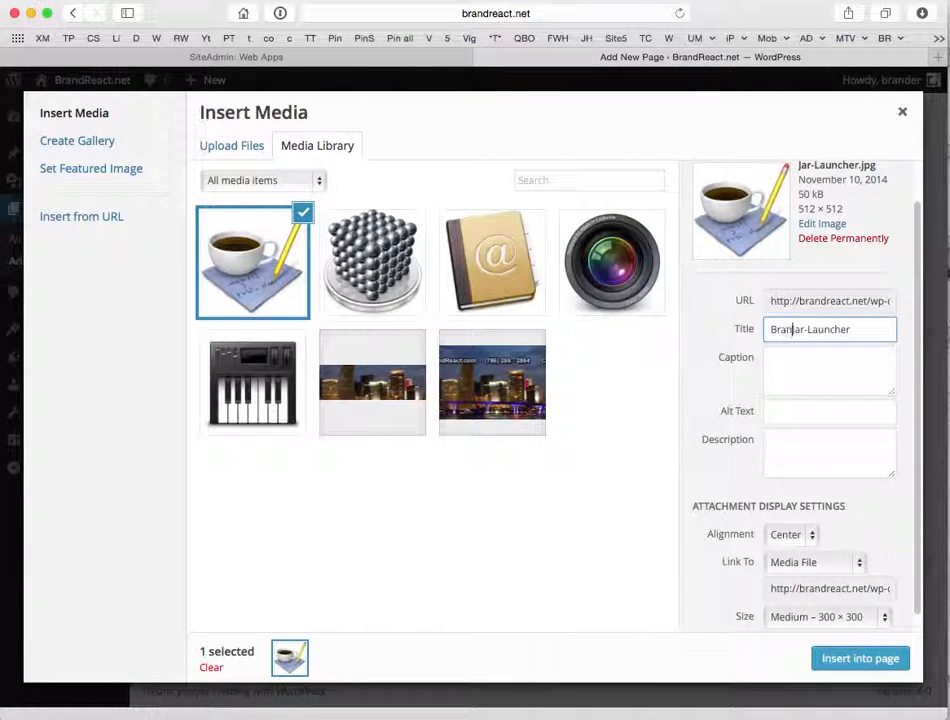
text(eact)
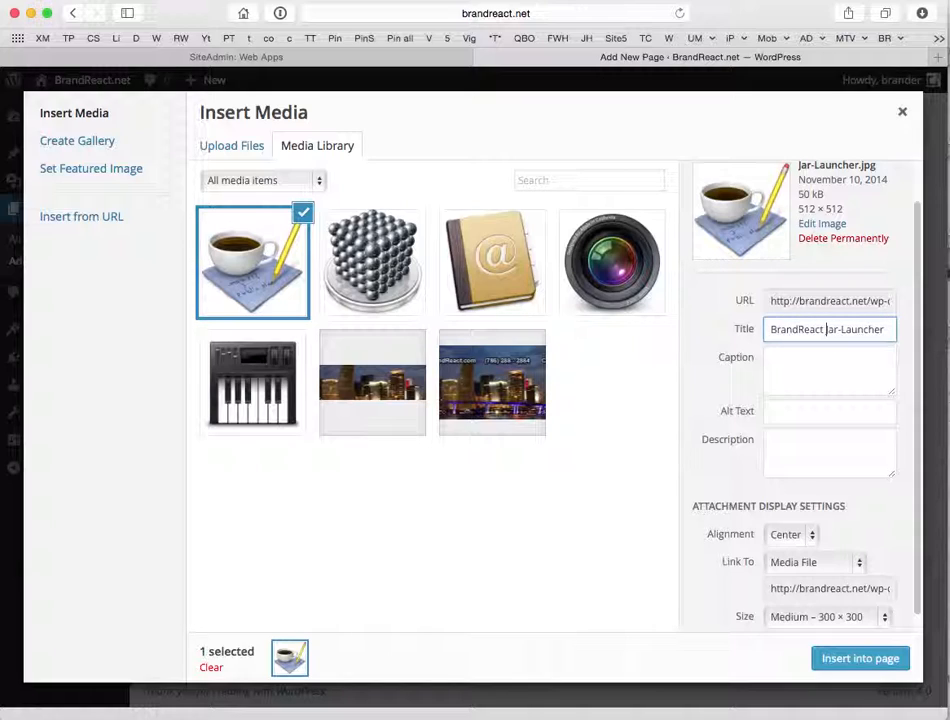
drag(770, 329, 928, 327)
key(super+c)
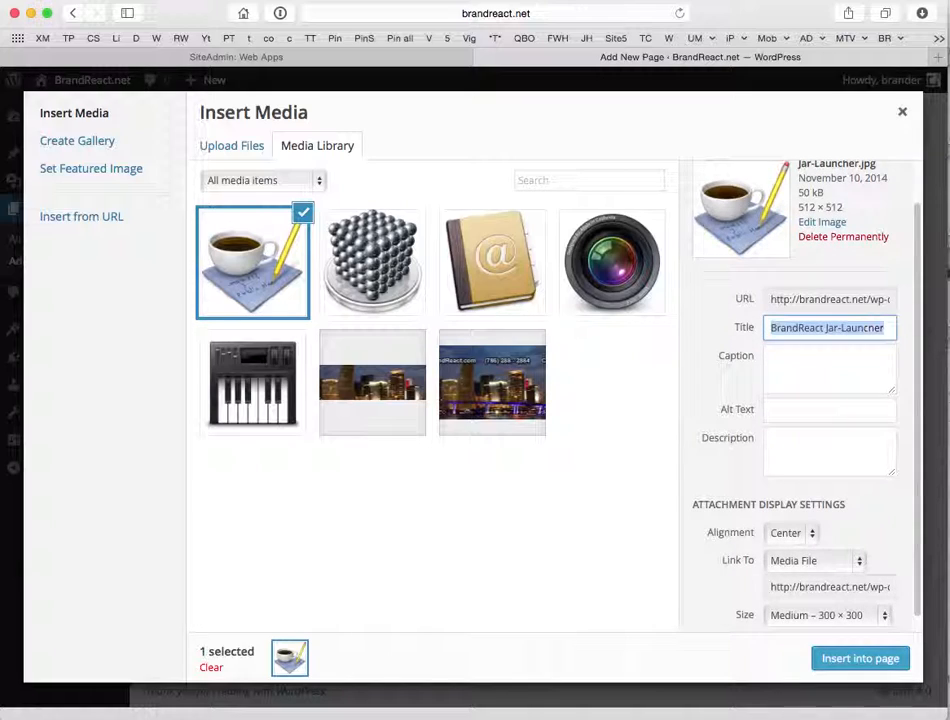
click(810, 409)
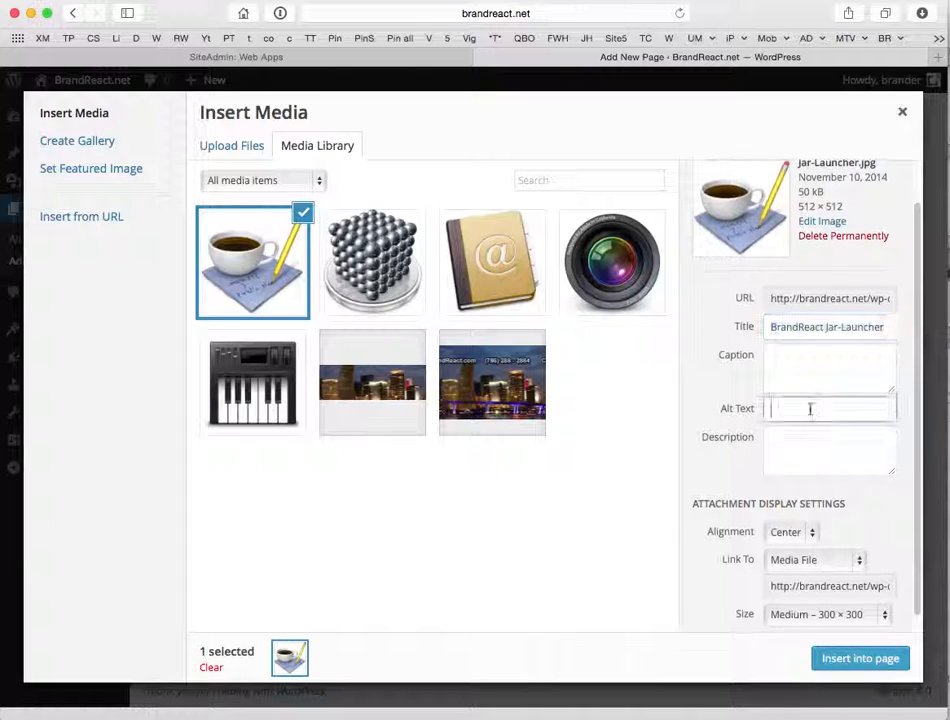
key(super+v)
click(794, 447)
key(super+v)
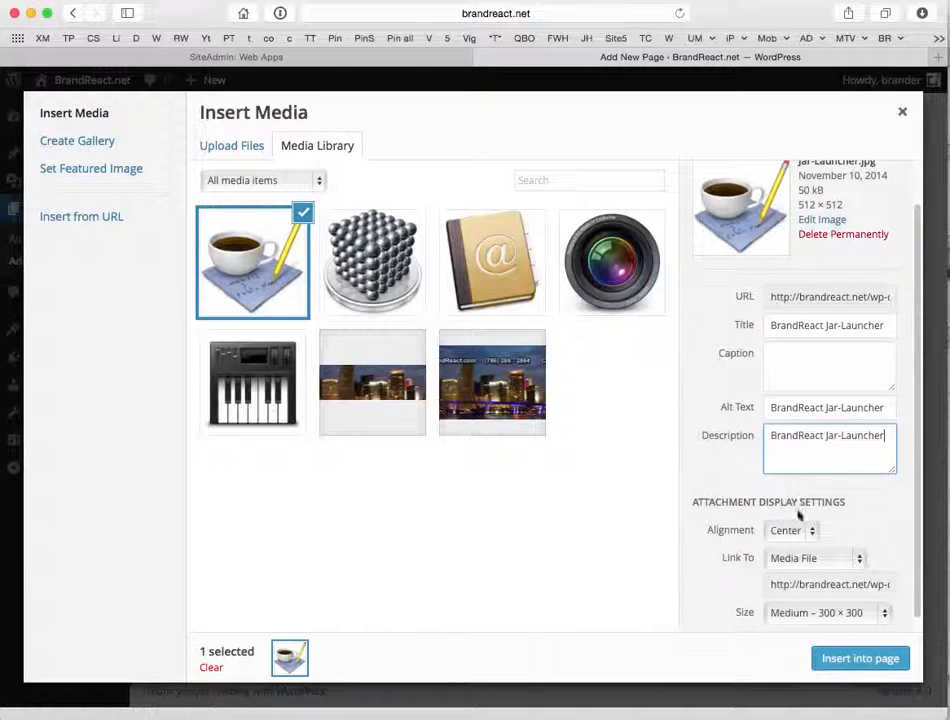
Step: Insert the Jar-Launcher image into the Services page with Right alignment and its link set to None
click(792, 530)
click(796, 549)
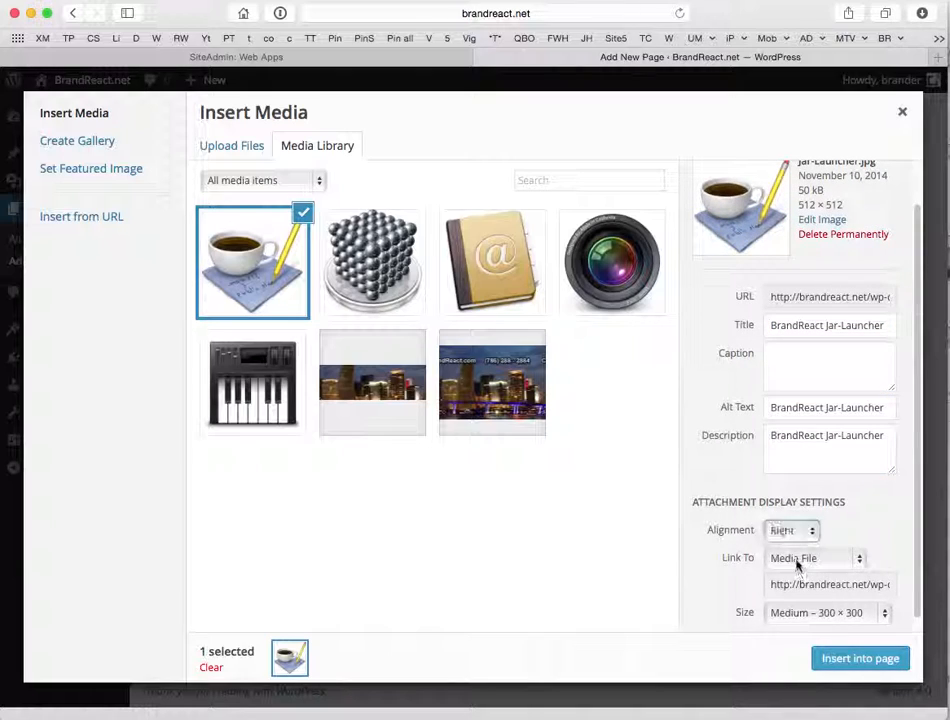
click(799, 562)
click(784, 595)
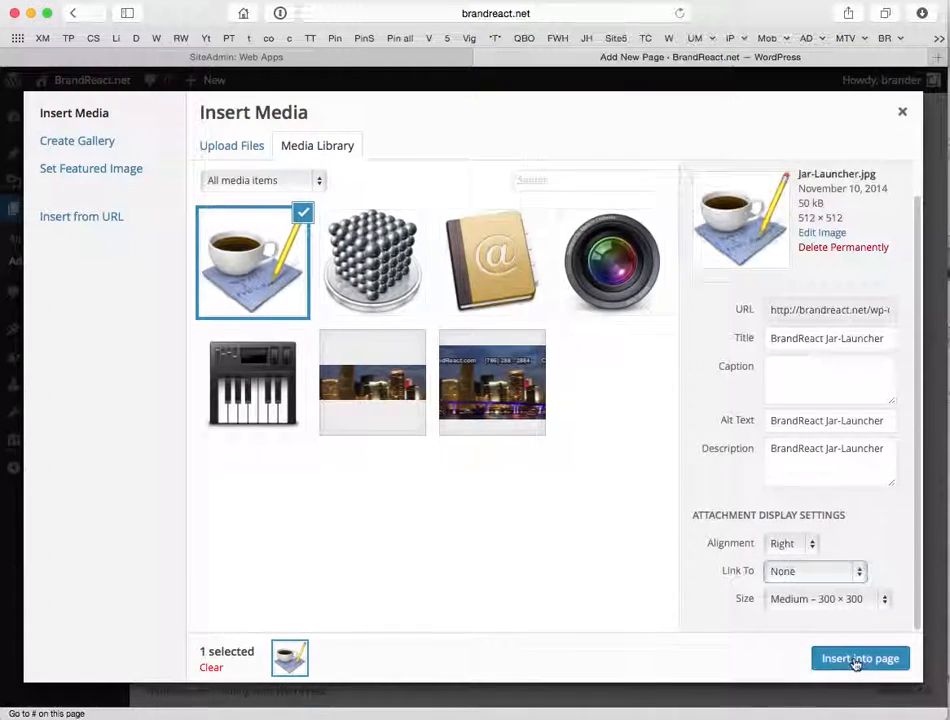
click(860, 658)
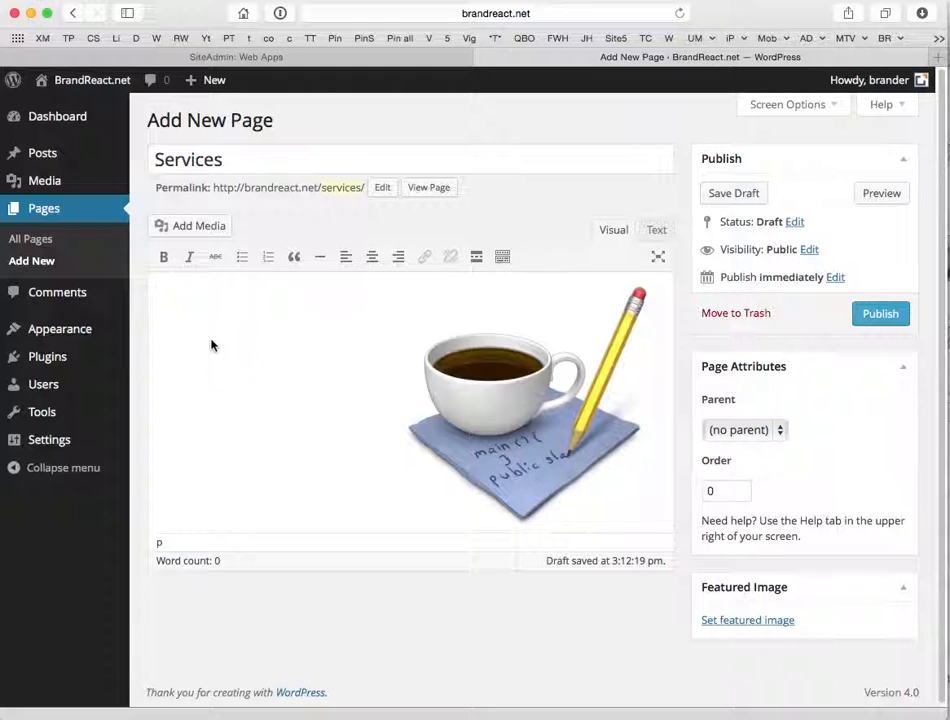
Step: Add the body text "Have a coffee on us...we have great services!" and publish the Services page
text(Have a coffee on us)
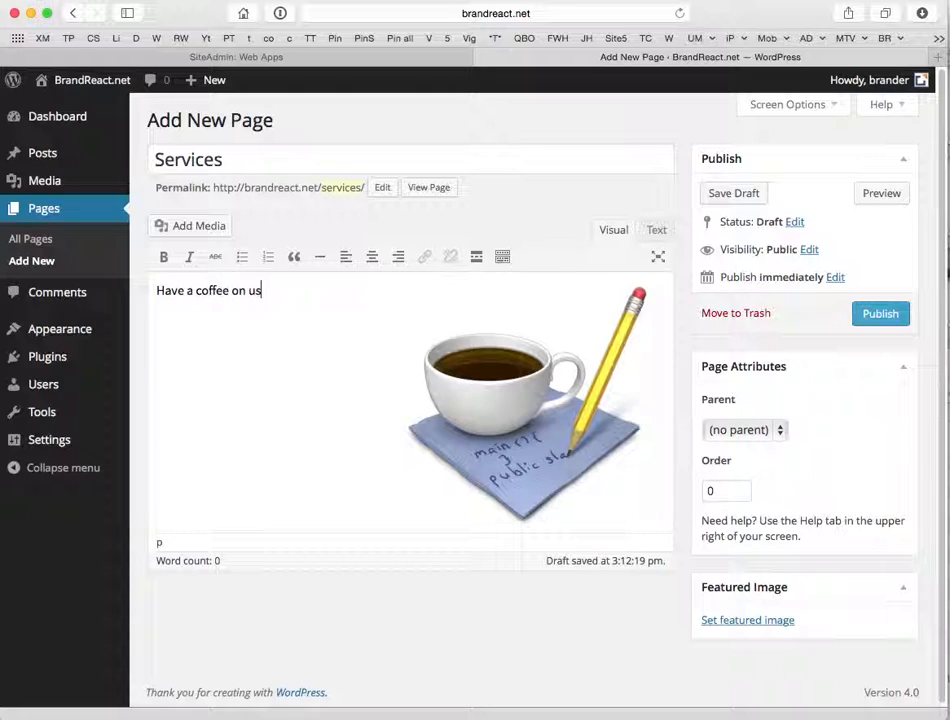
text(...we have great ser)
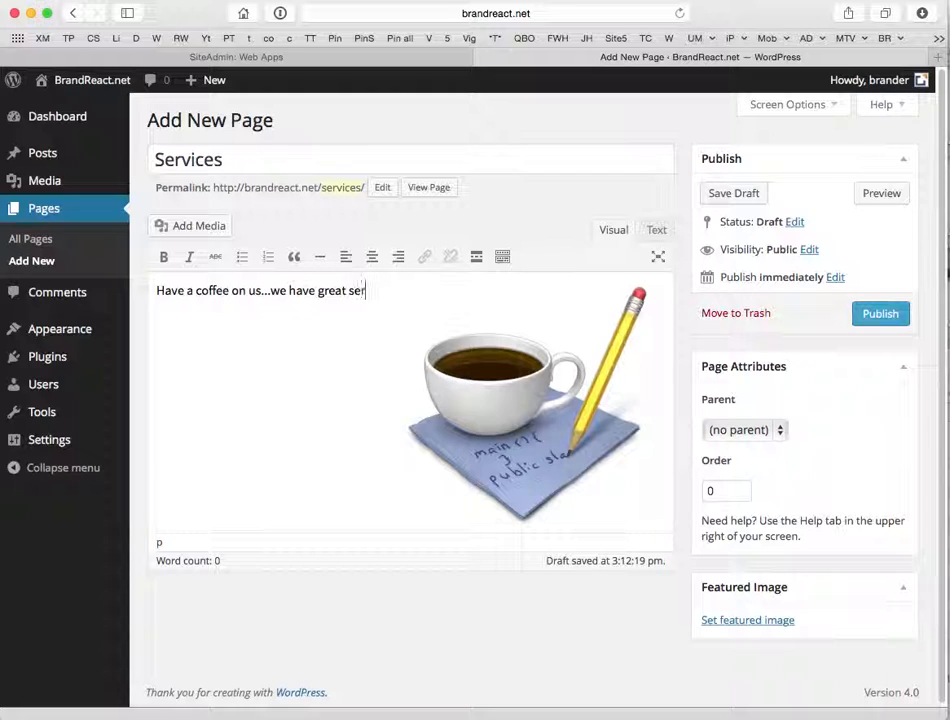
text(vices!)
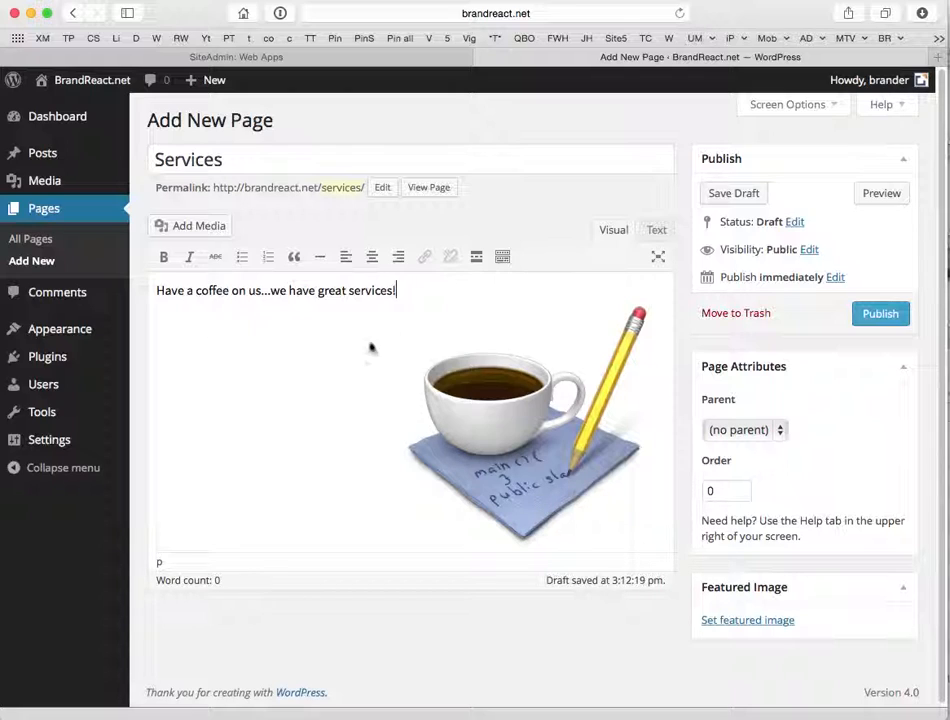
click(880, 314)
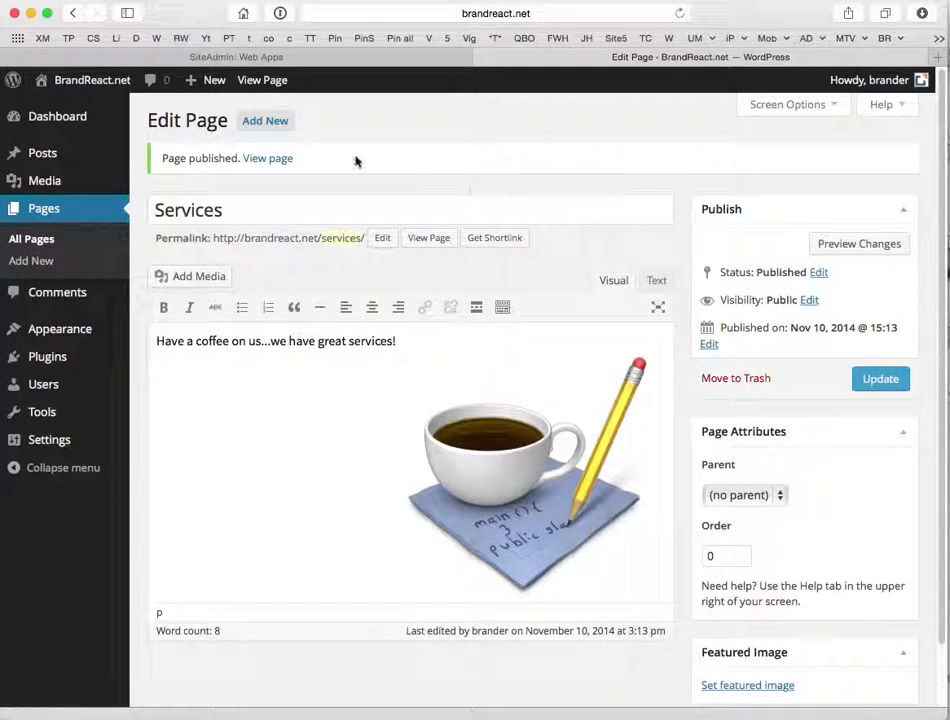
Step: Visit the live site and review the Services and Products pages through the site navigation
click(85, 87)
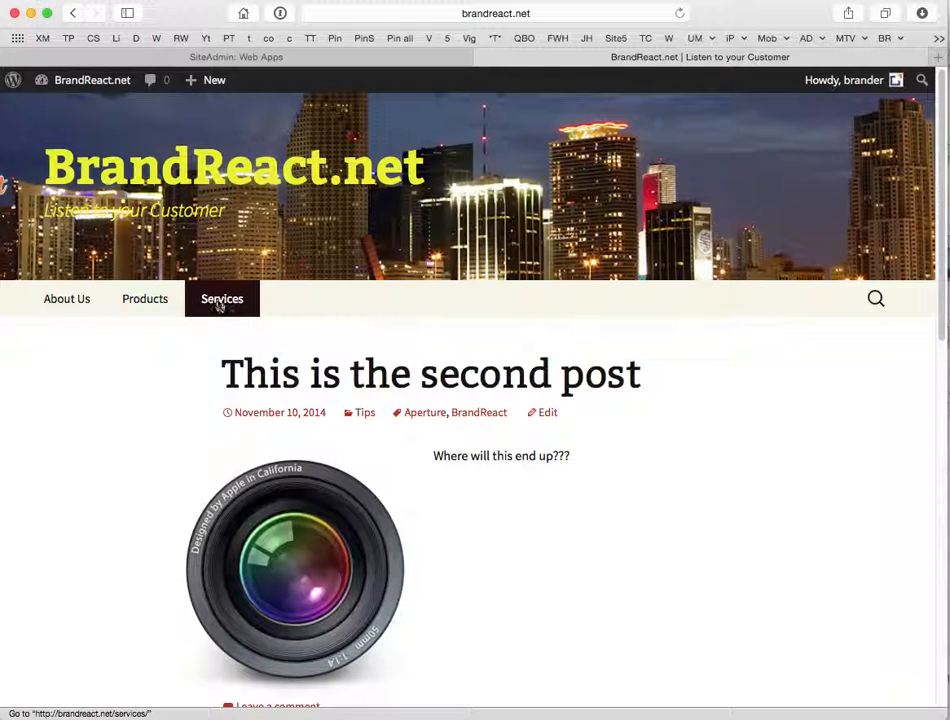
click(218, 308)
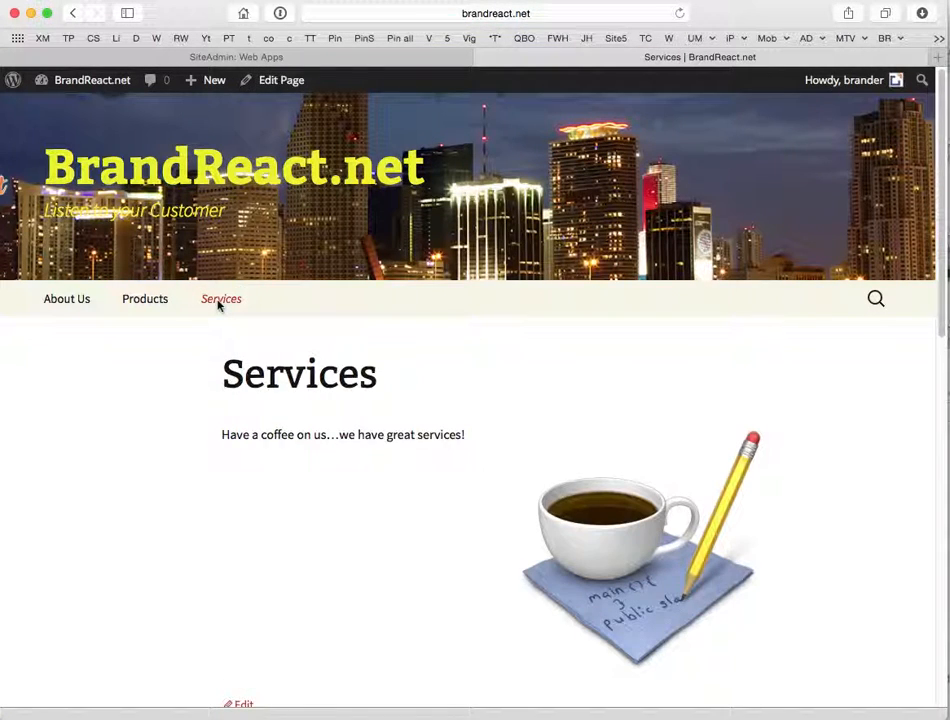
scroll(262, 350, down, 10)
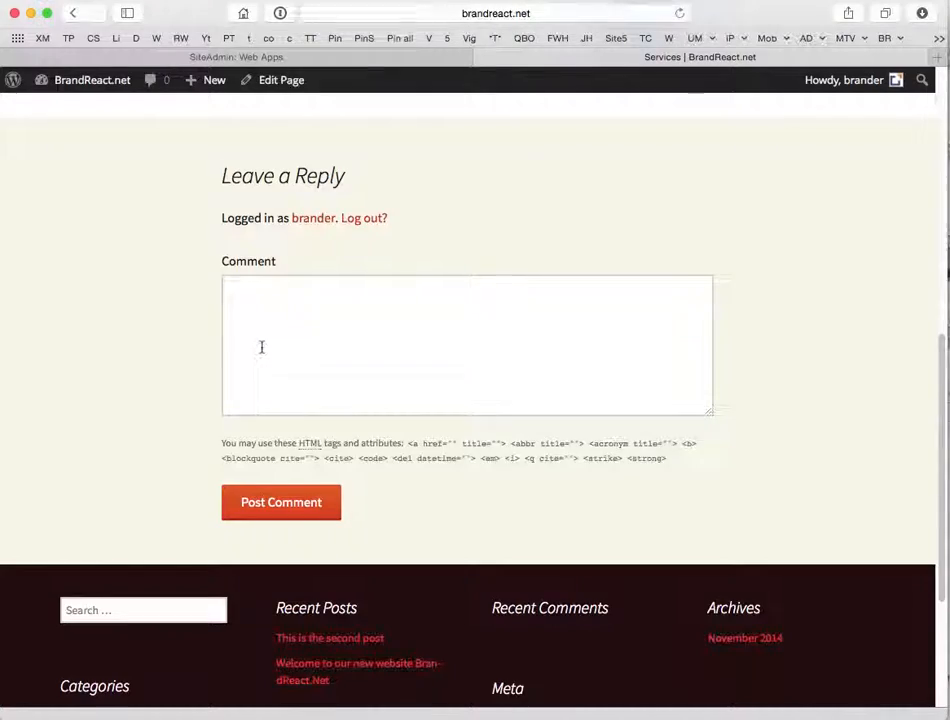
scroll(262, 347, up, 10)
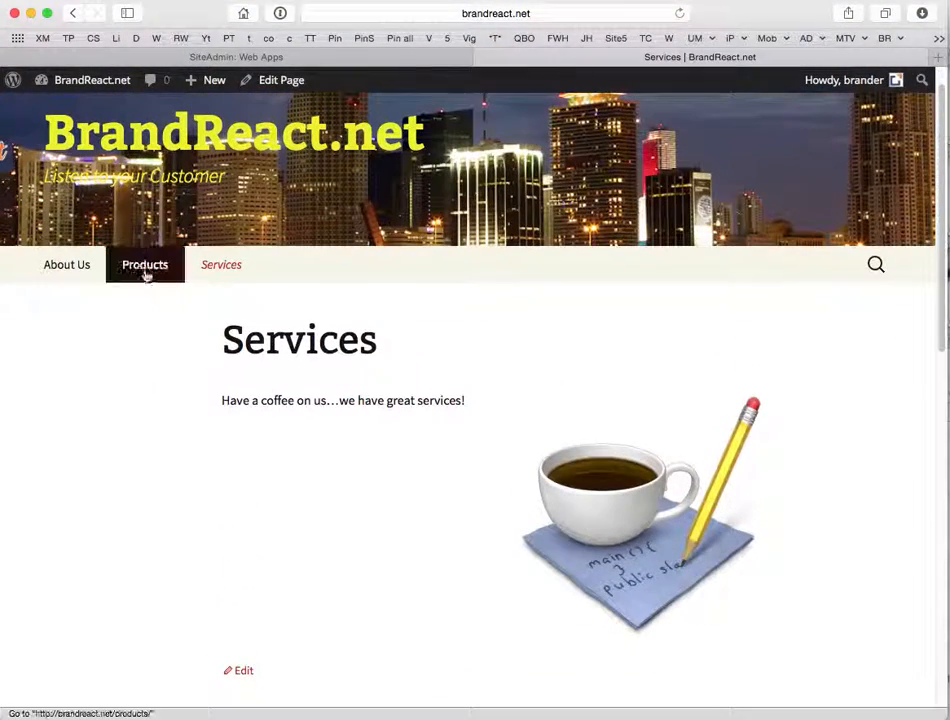
click(142, 270)
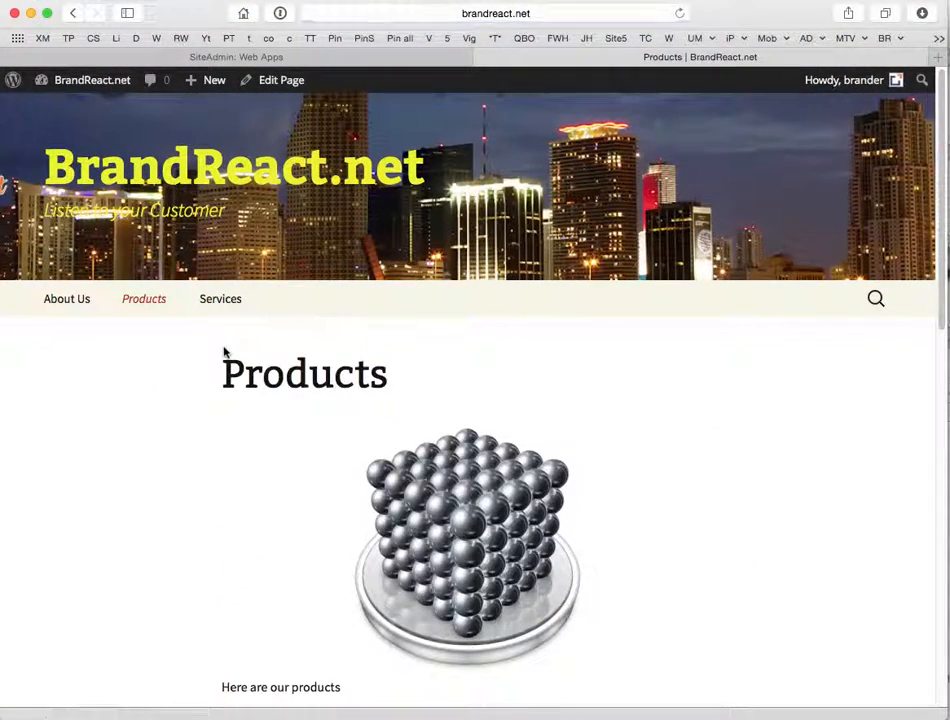
scroll(224, 352, down, 5)
scroll(224, 352, up, 5)
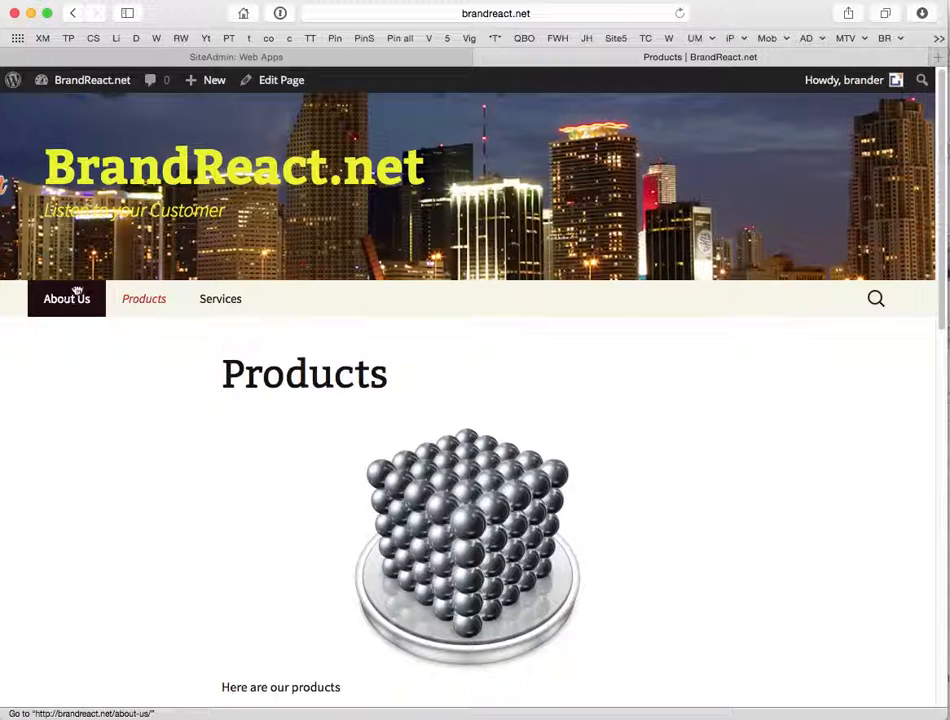
Step: Open the site's menu editor and move the About Us item to the end of the menu, below Services
mouse_move(85, 84)
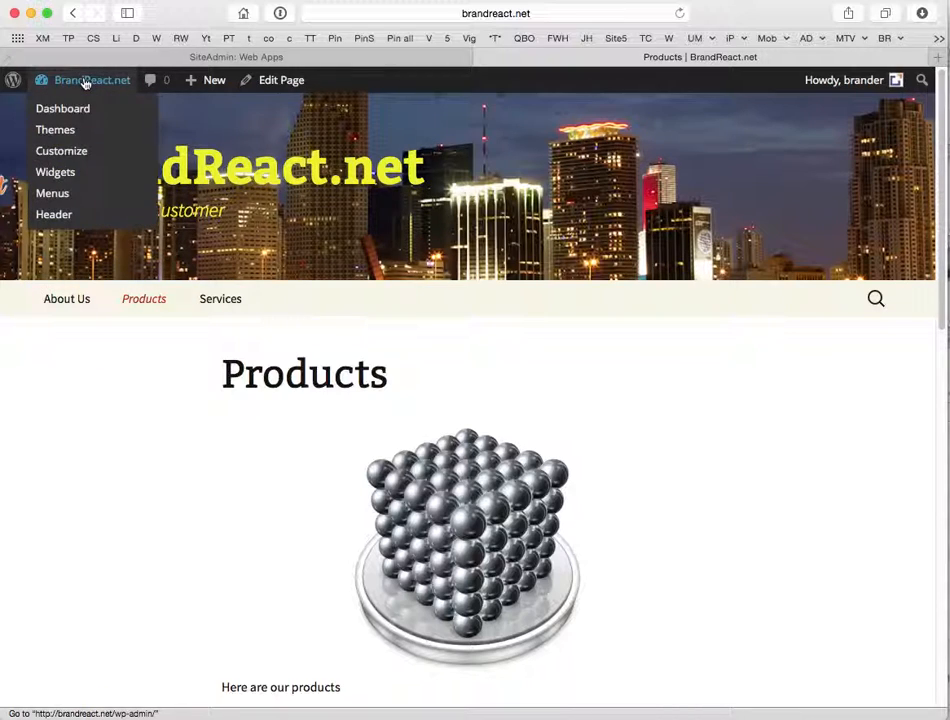
click(53, 194)
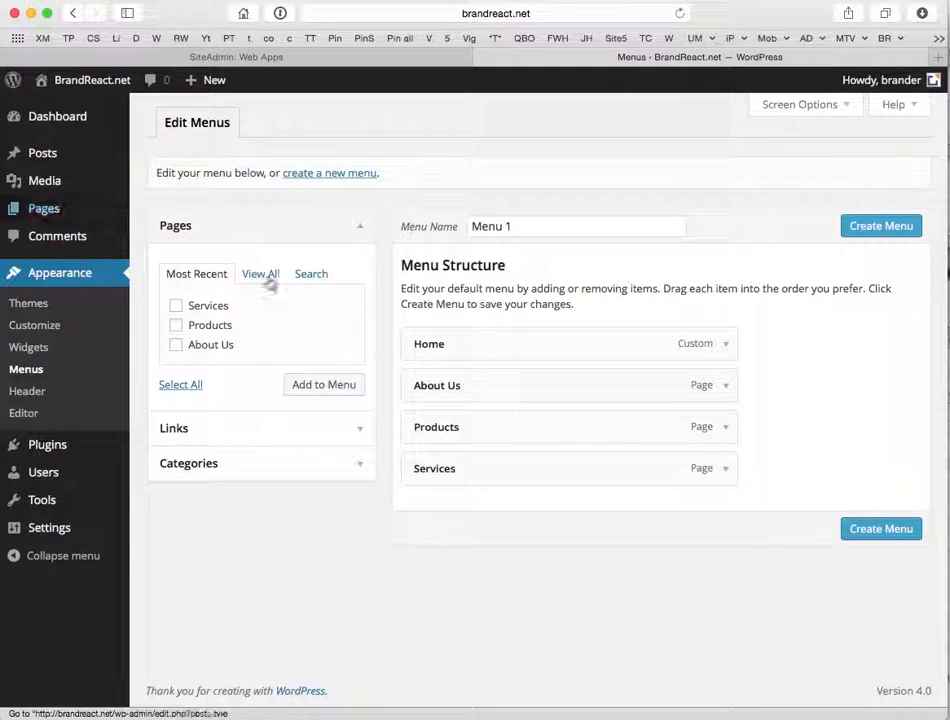
drag(570, 386, 570, 502)
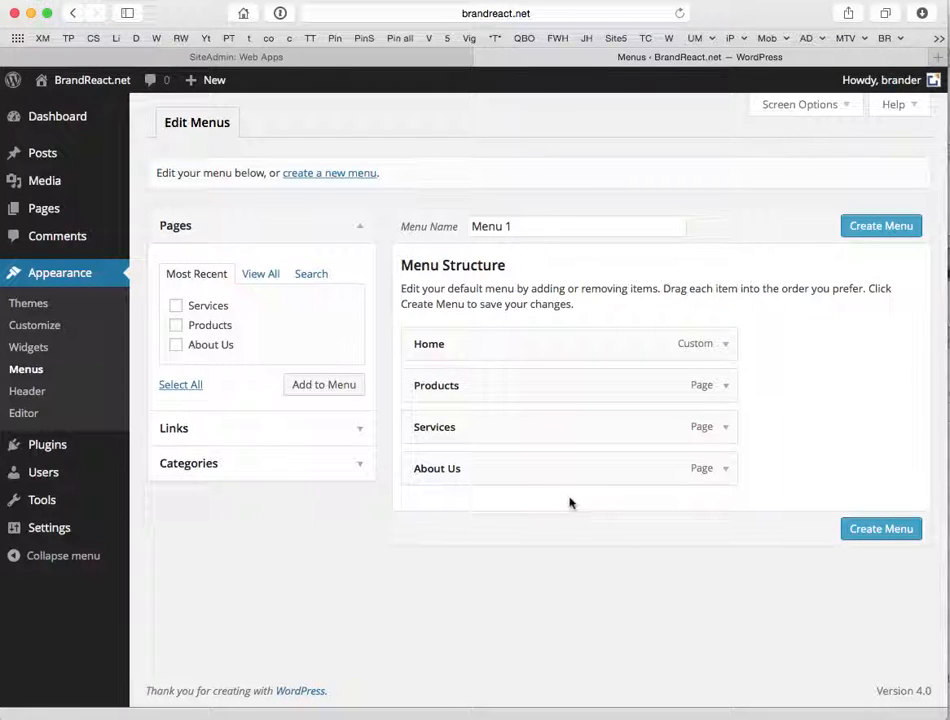
Step: Create Menu 1, enable automatic adding of new top-level pages, assign it to the Navigation Menu location, and save it
click(873, 531)
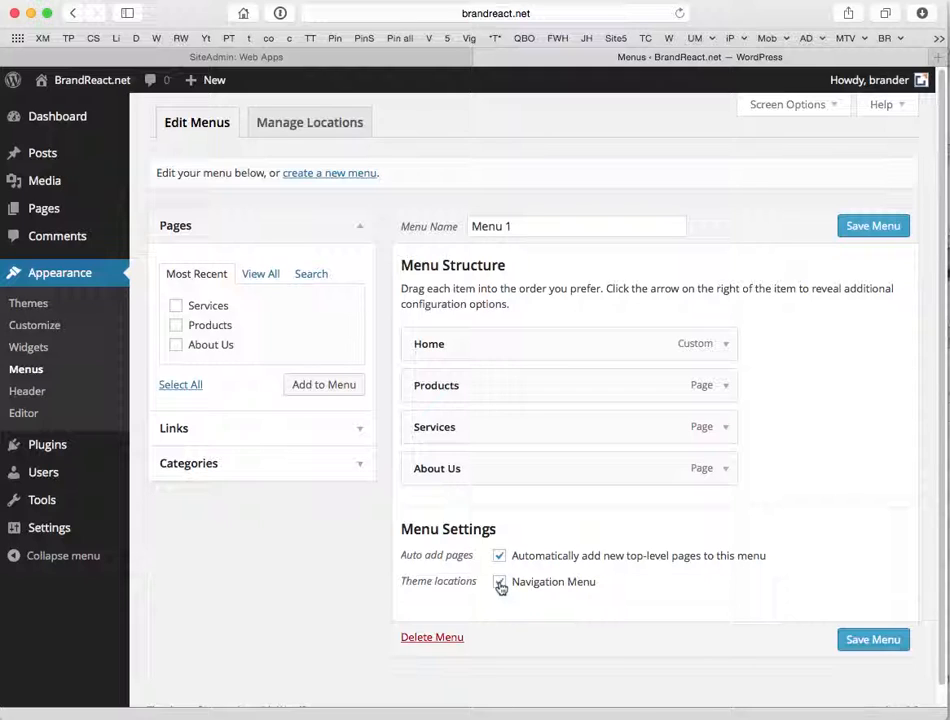
click(873, 639)
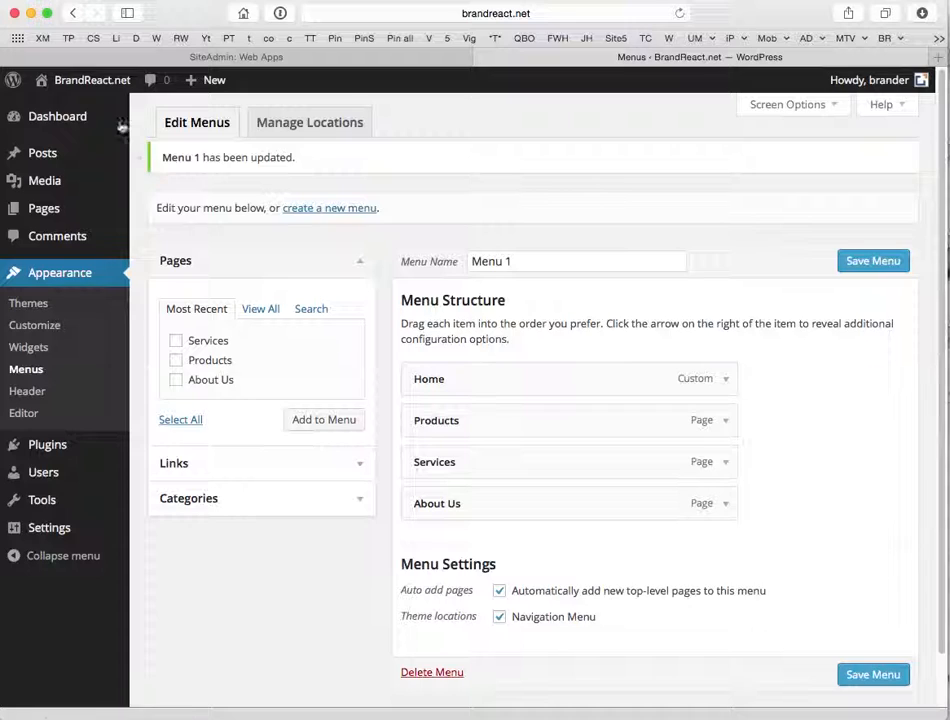
Step: Check the reordered navigation on the live site, view the About Us page, and return to the Dashboard
click(85, 82)
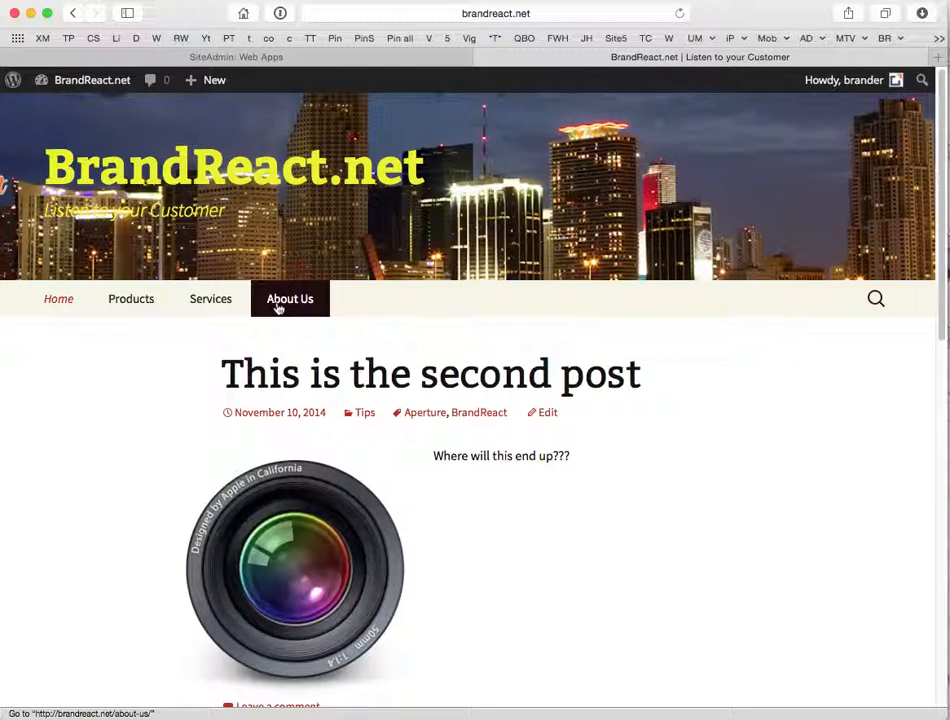
click(278, 306)
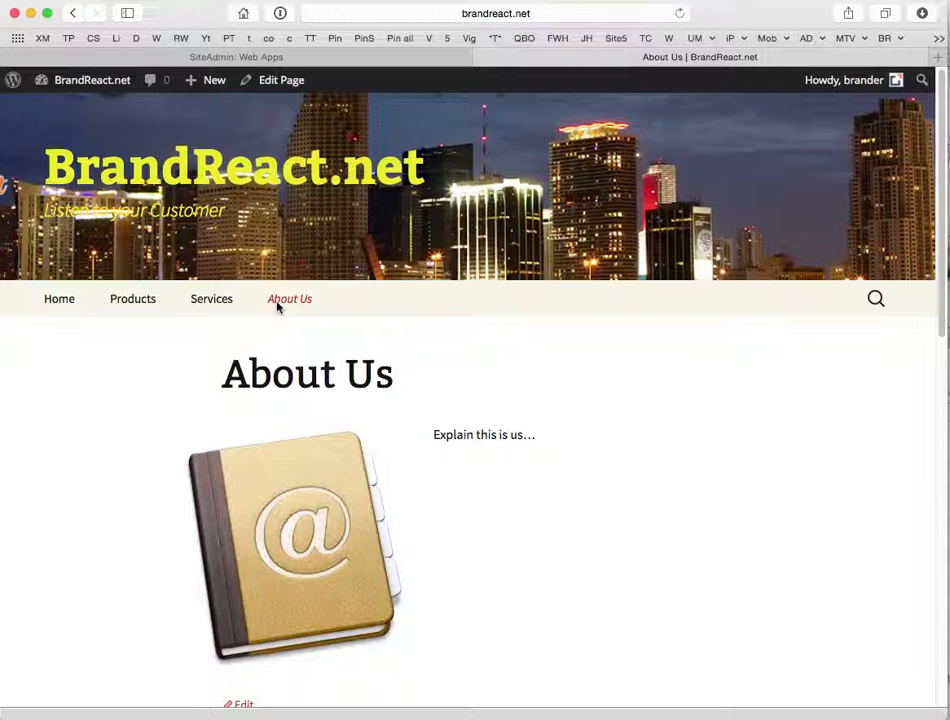
mouse_move(86, 88)
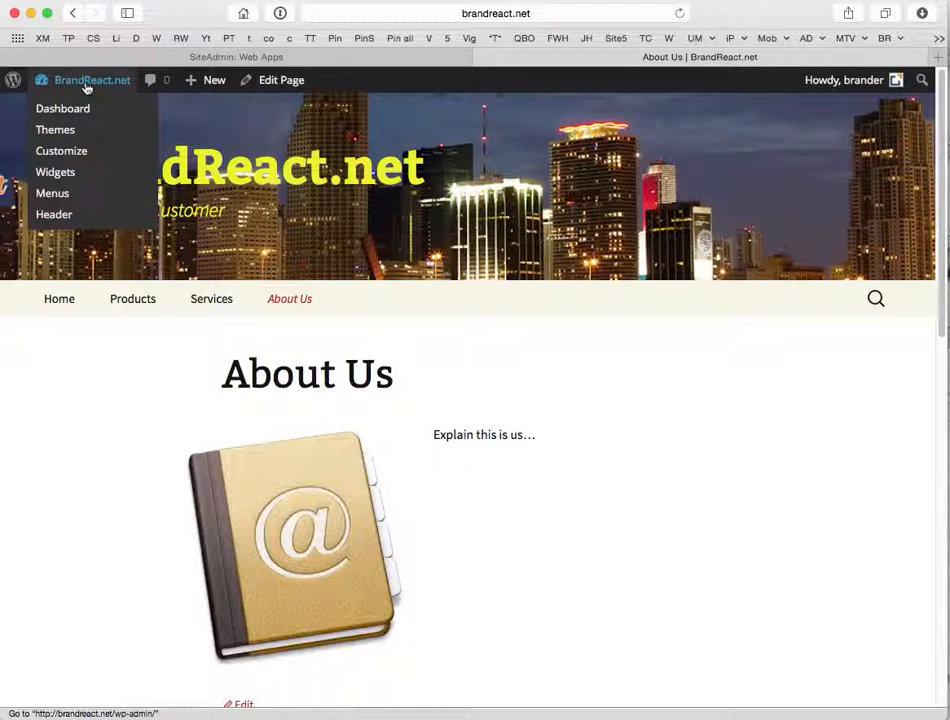
click(86, 88)
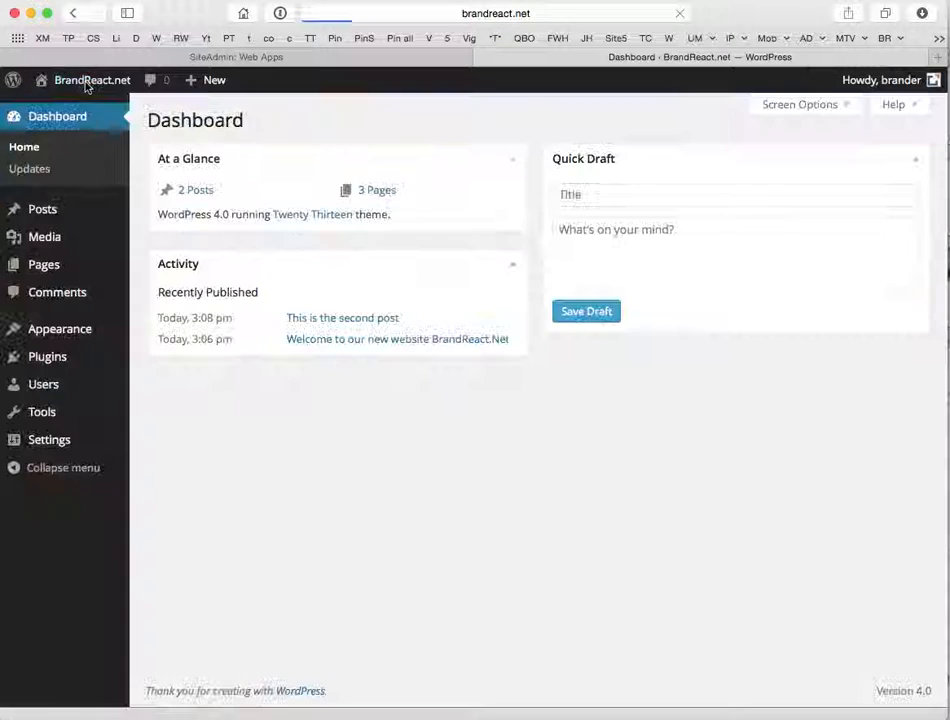